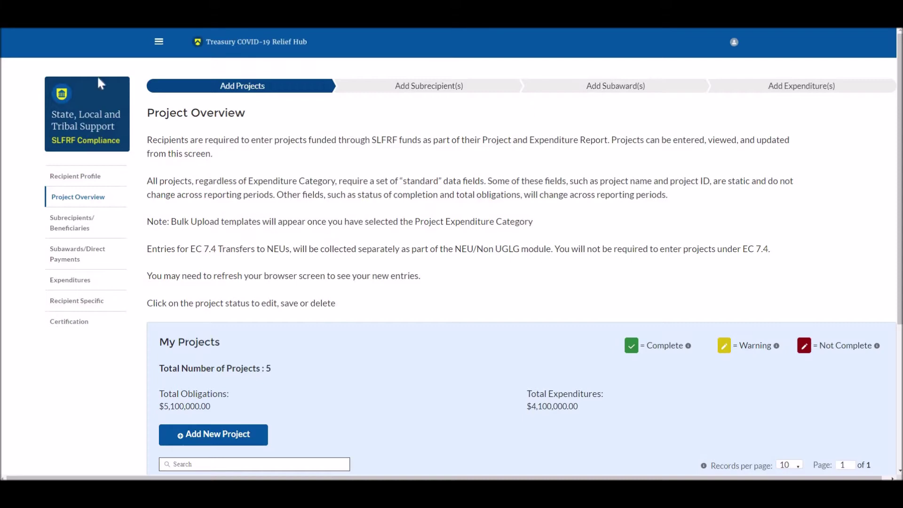
Start a new project entry and set its expenditure category group to 1-Public Health
scroll(375, 256, "down", 3)
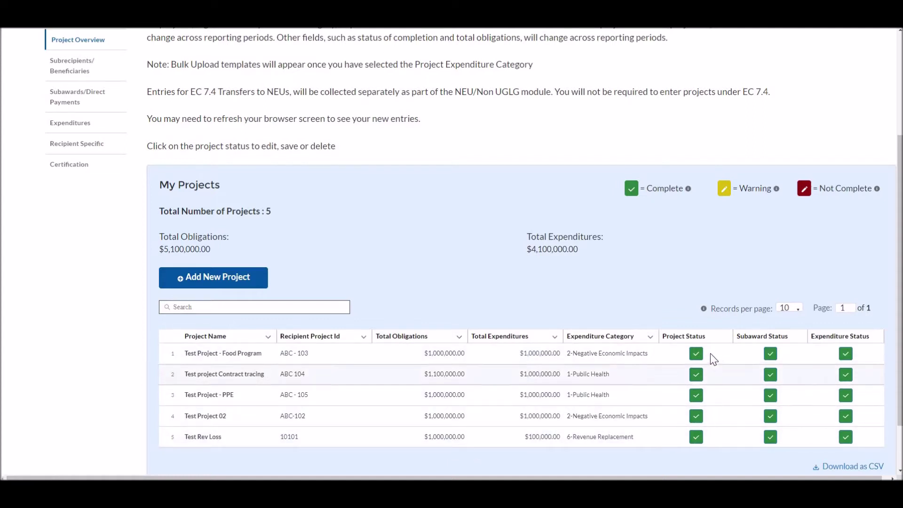
left_click(262, 281)
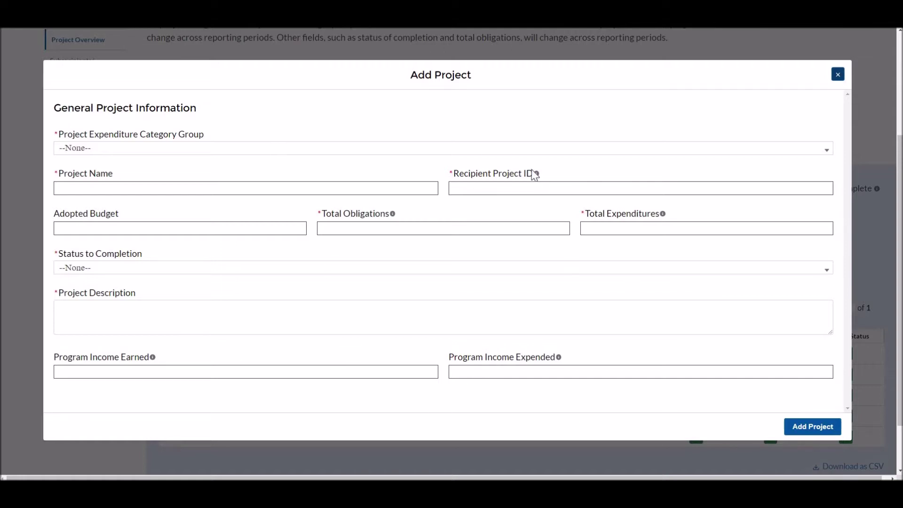
left_click(225, 149)
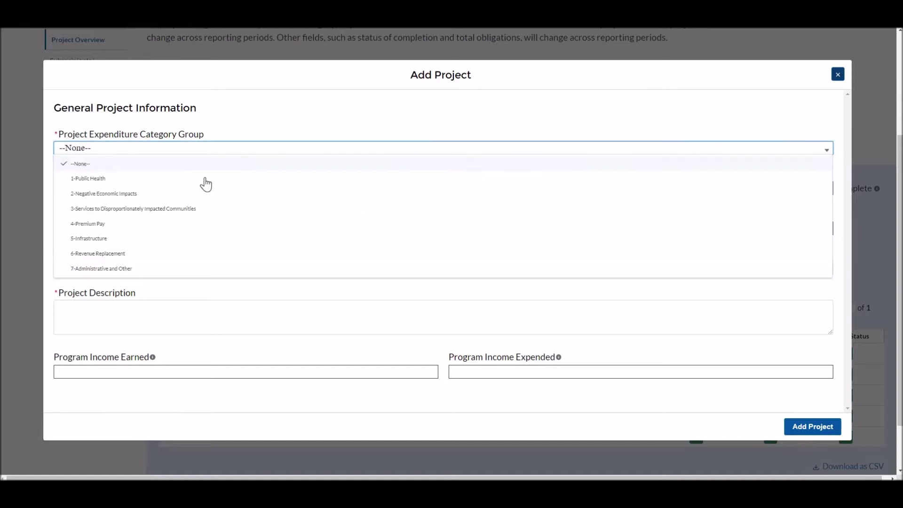
left_click(206, 177)
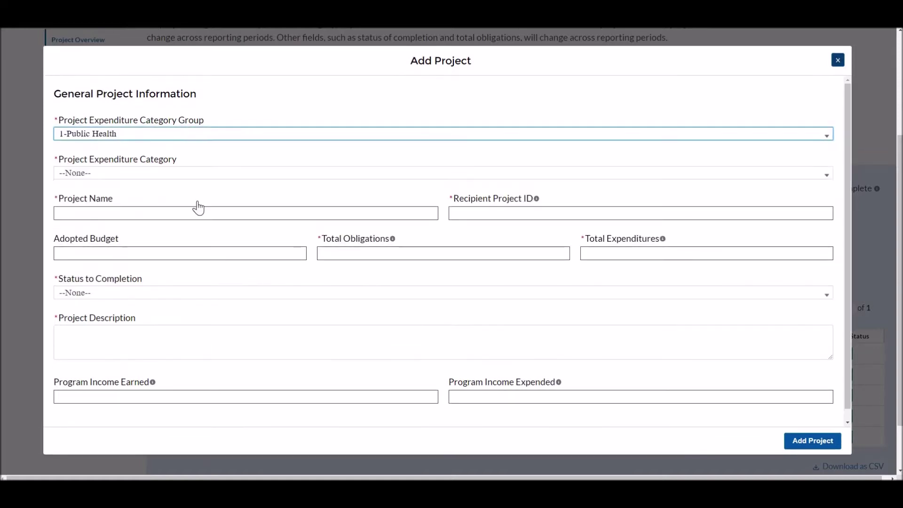
Set the project expenditure category to 1.1-COVID-19 Vaccination and download the project baseline template
key("Tab")
key("Down")
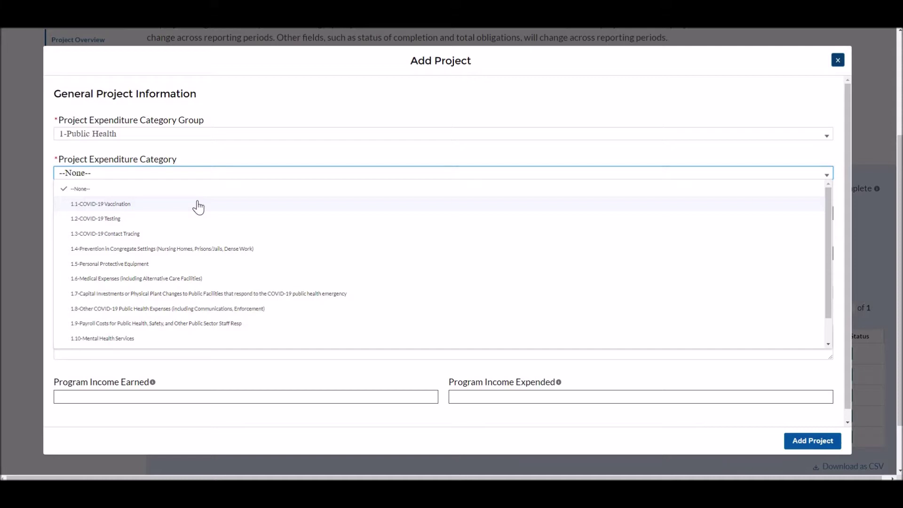
left_click(197, 206)
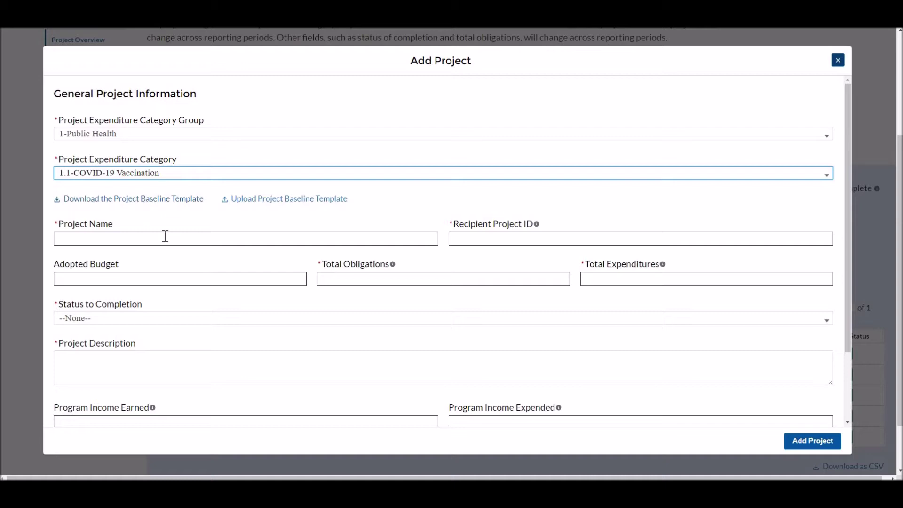
left_click(137, 198)
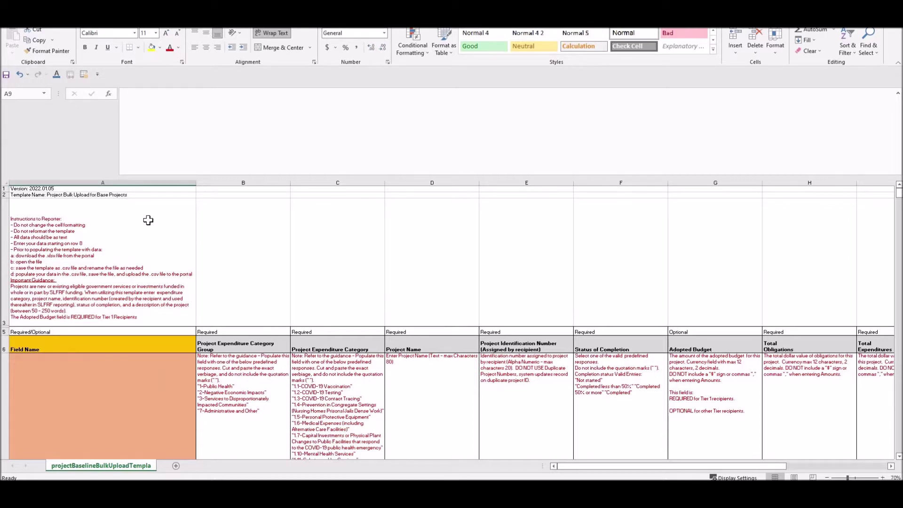
Examine the bulk upload template's version, template name and reporter instructions in column A, down to the Help Text row
left_click(132, 225)
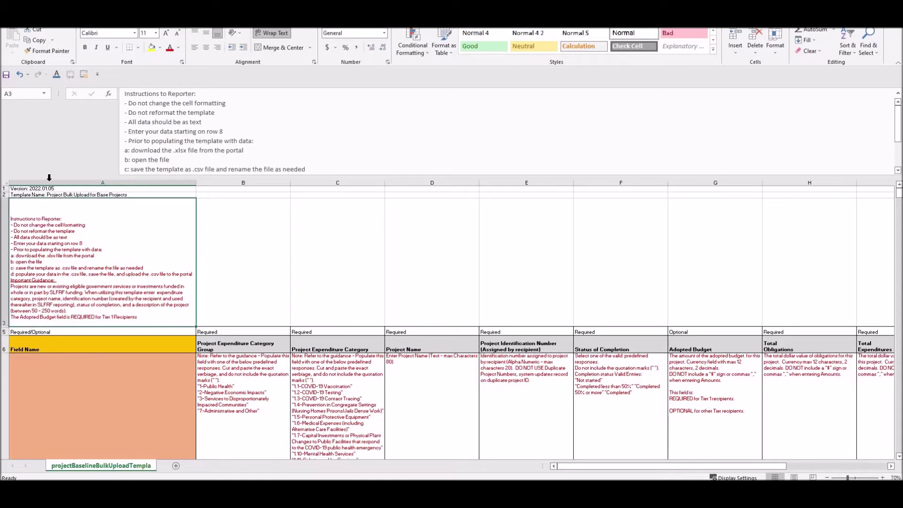
left_click(54, 189)
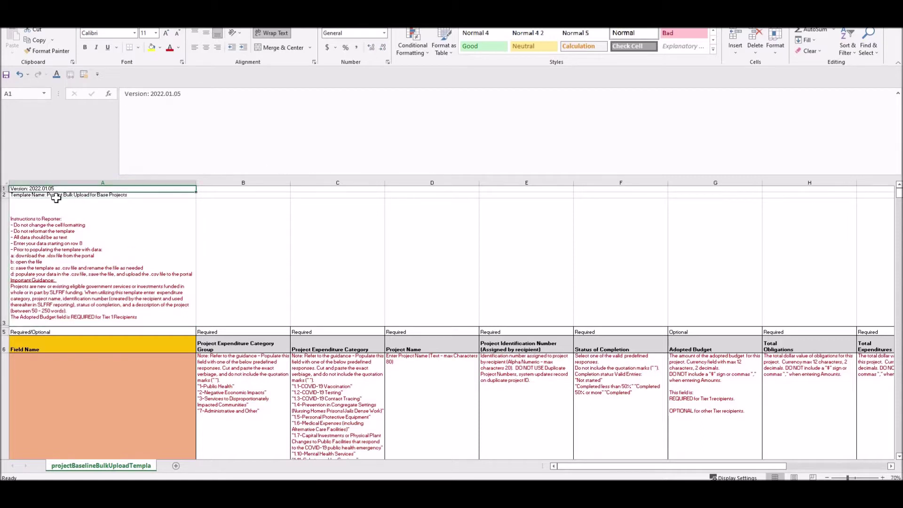
left_click(58, 219)
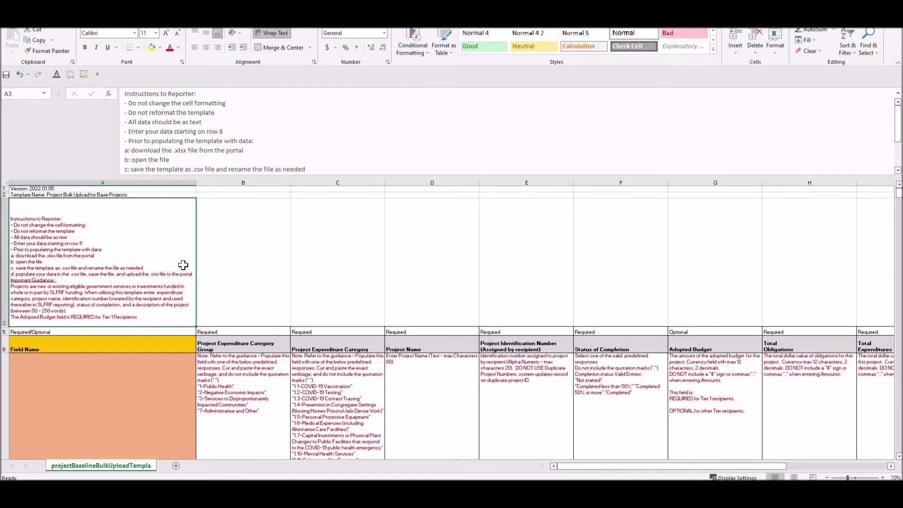
left_click(87, 189)
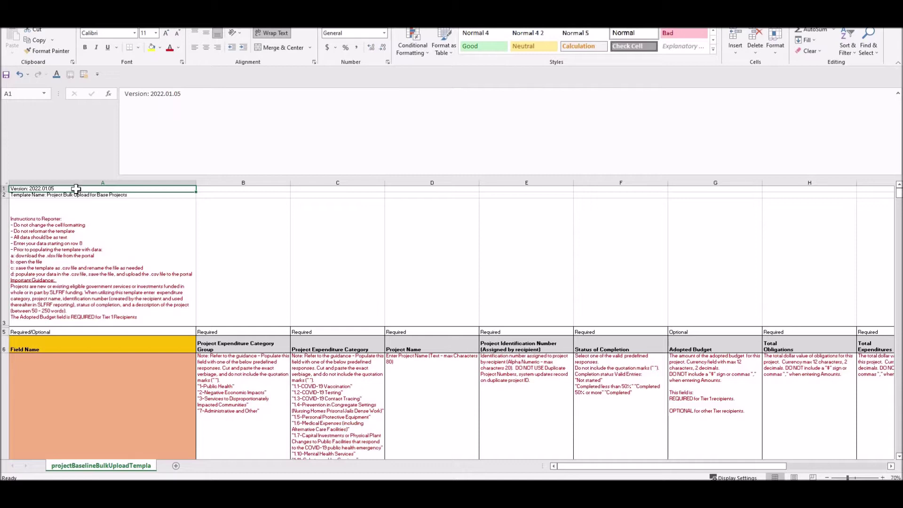
left_click(100, 439, "shift")
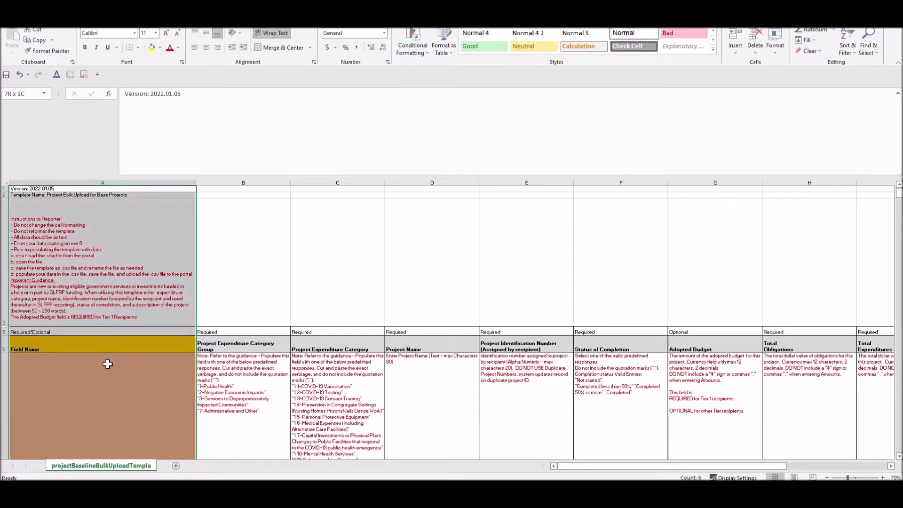
scroll(107, 364, "down", 1)
left_click_drag(311, 370, 136, 342)
left_click(133, 348)
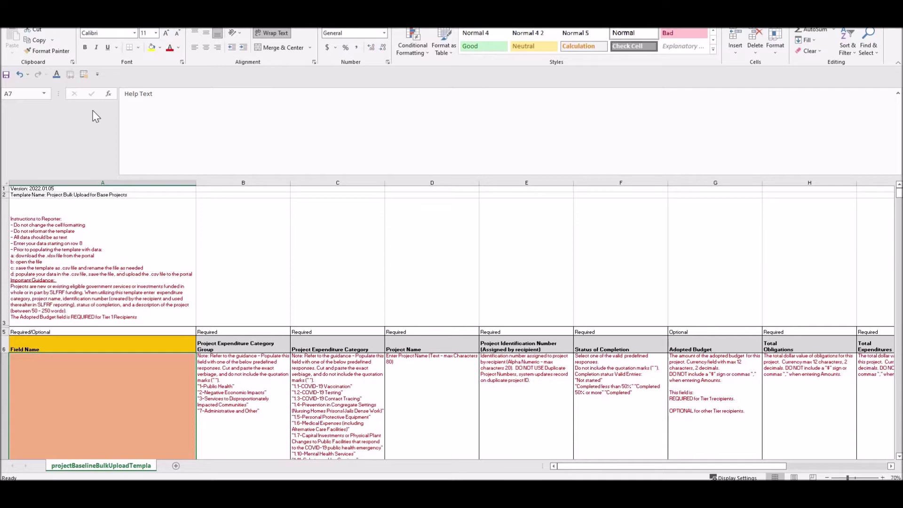
left_click(120, 258)
scroll(853, 224, "down", 3)
scroll(853, 224, "up", 4)
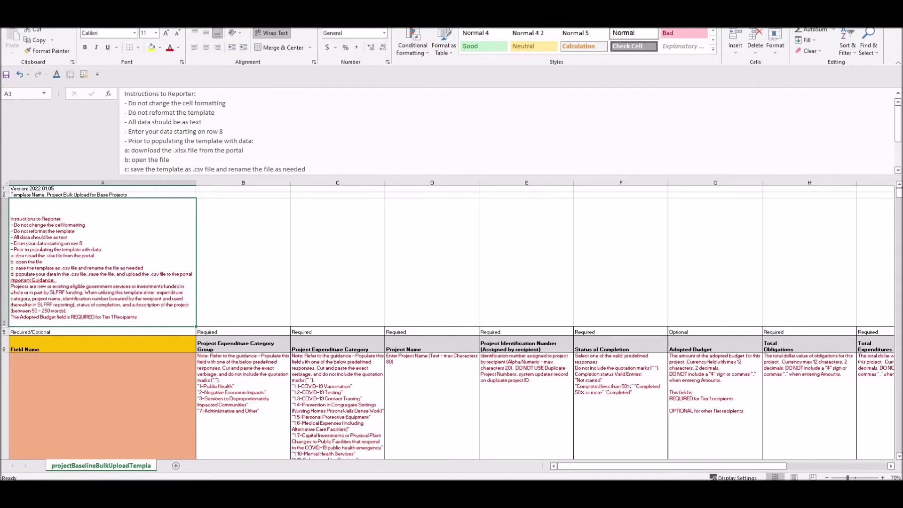
Examine the sample project entries in rows 8 and 9, including their completion status and expenditure category group
left_click(898, 457)
left_click(899, 457)
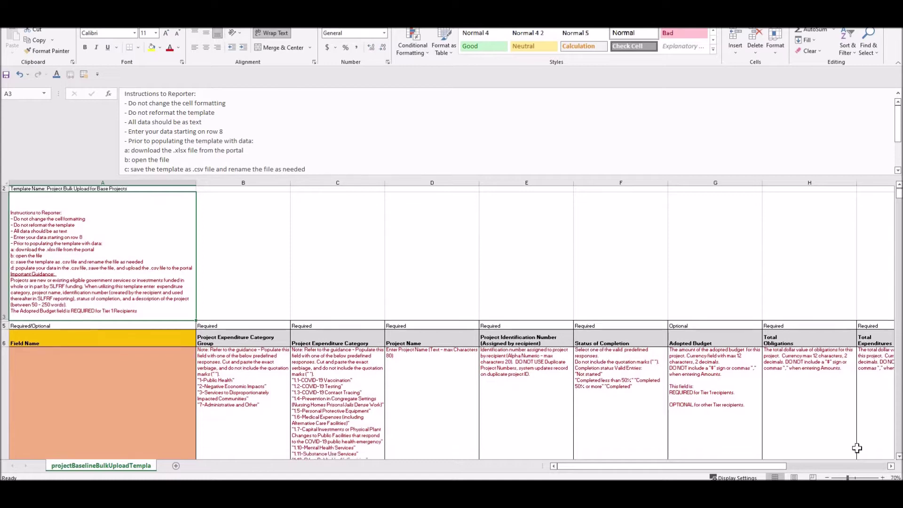
left_click(899, 457)
left_click(899, 457)
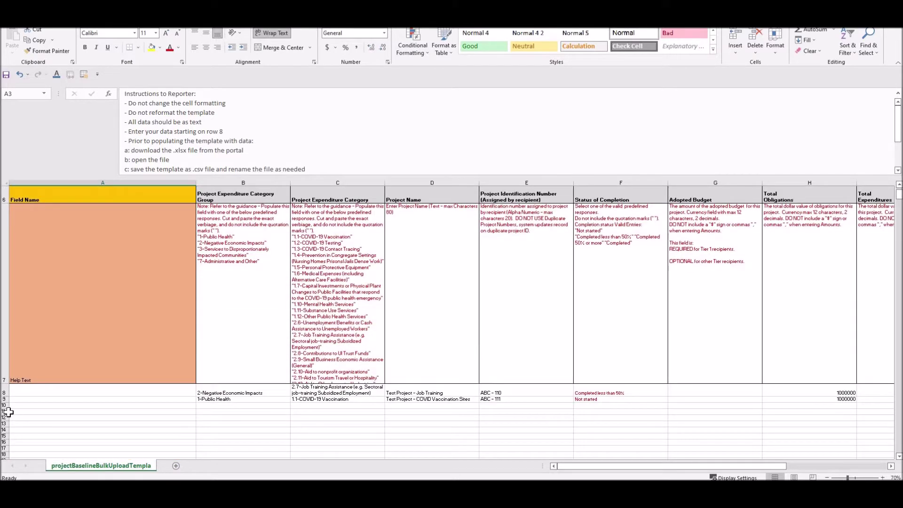
mouse_move(5, 391)
left_mouse_down()
mouse_move(18, 411)
mouse_move(14, 405)
left_mouse_up()
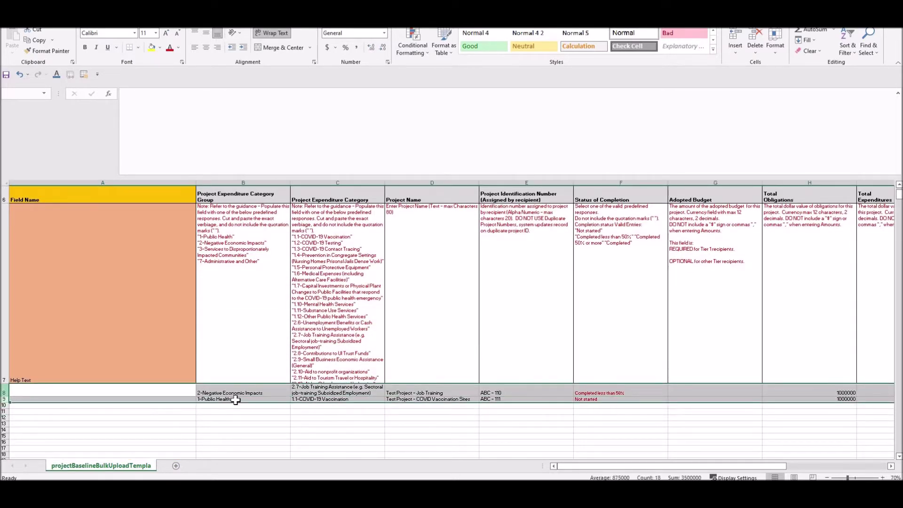
left_click(209, 392)
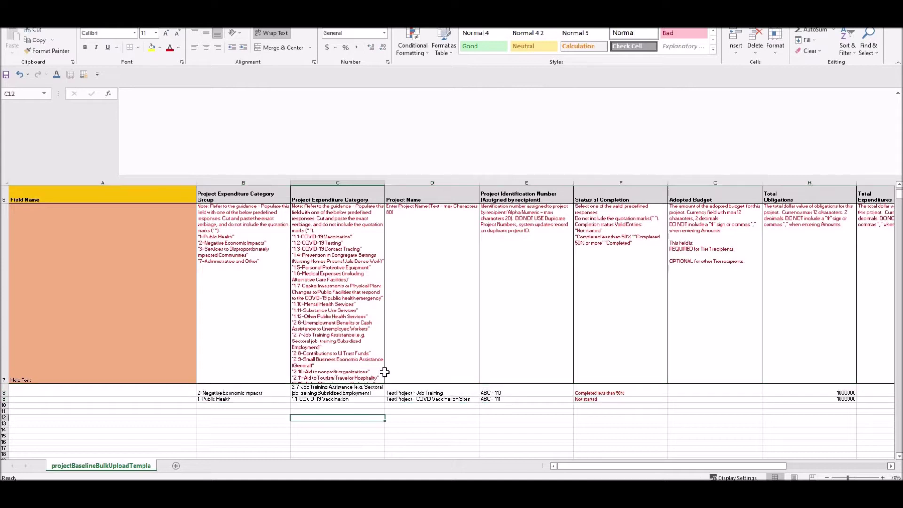
left_click(589, 394)
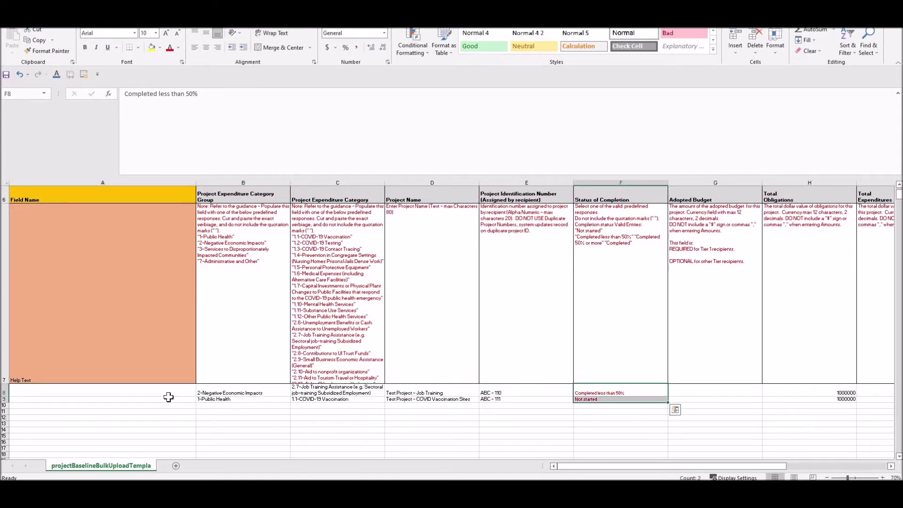
key("Left")
key("Left")
key("Left")
key("Left")
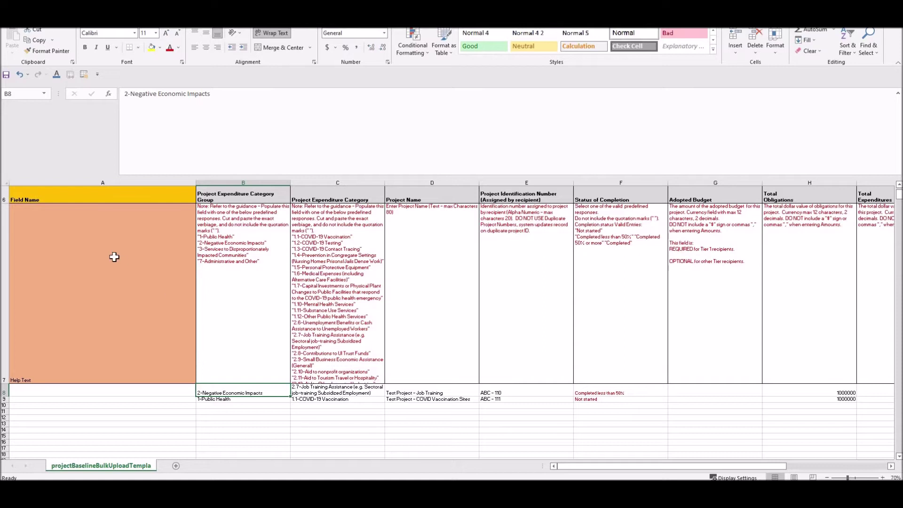
Examine the field names in row 6 and the help text in row 7 for columns B through E
left_click(66, 207)
key("Up")
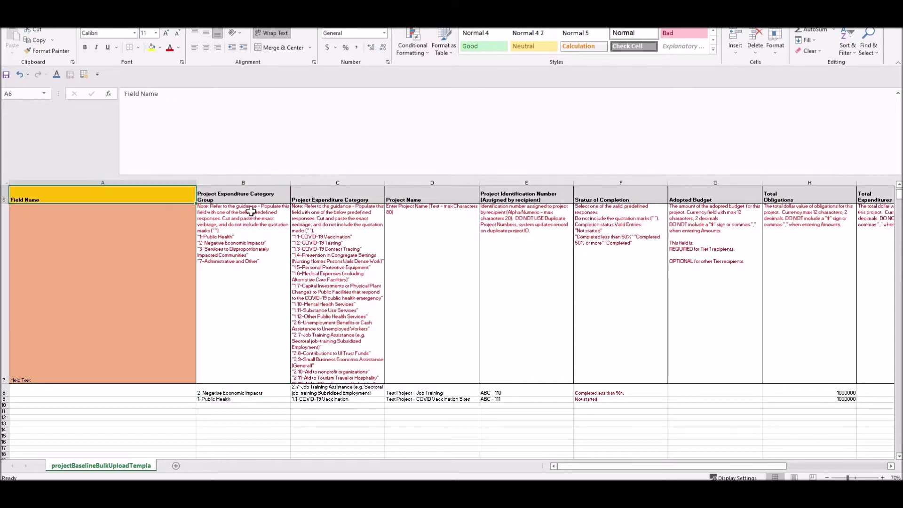
left_click(245, 219)
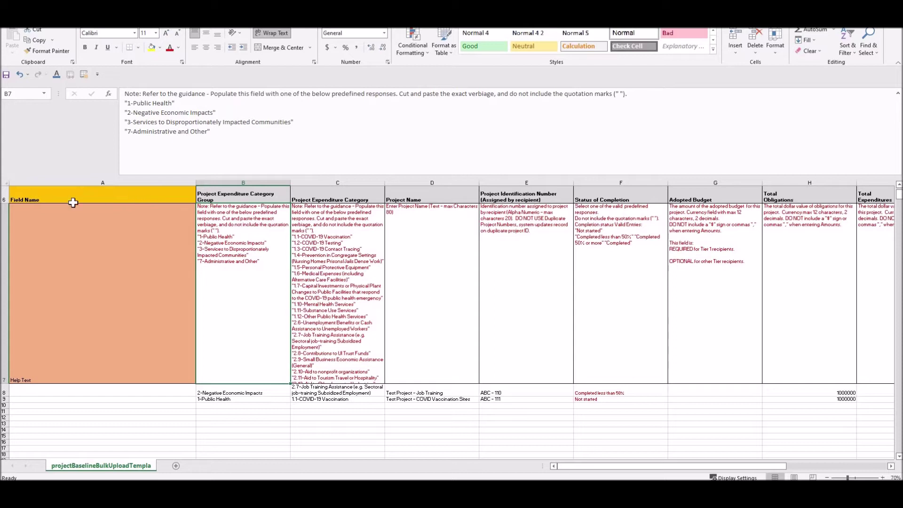
left_click(3, 197)
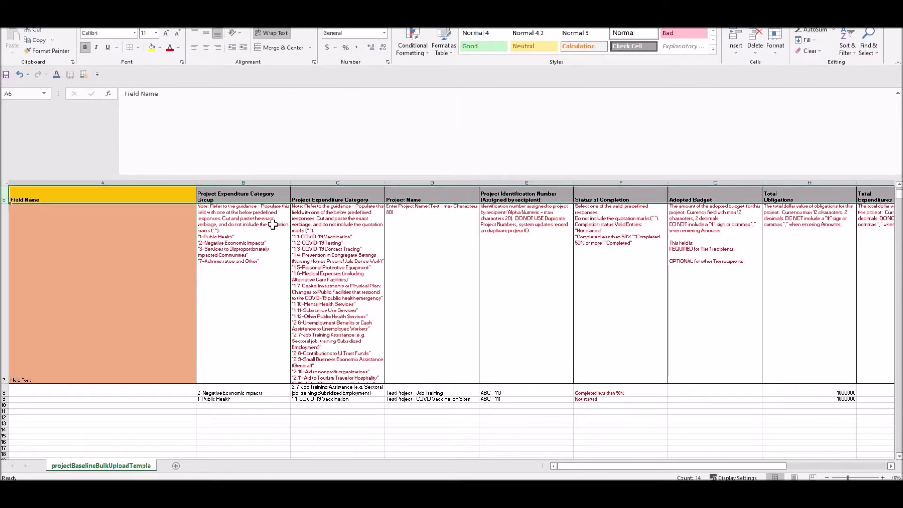
left_click(220, 249)
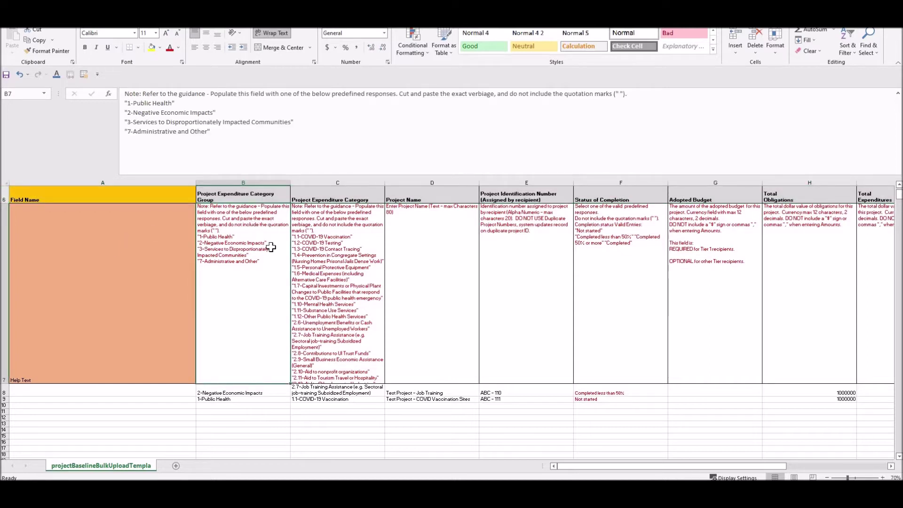
key("Left")
key("Right")
key("Right")
key("Right")
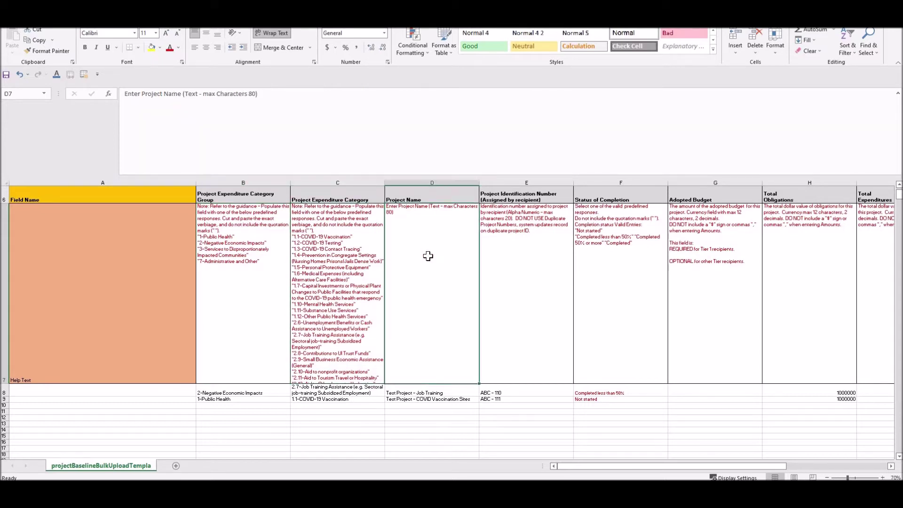
key("Left")
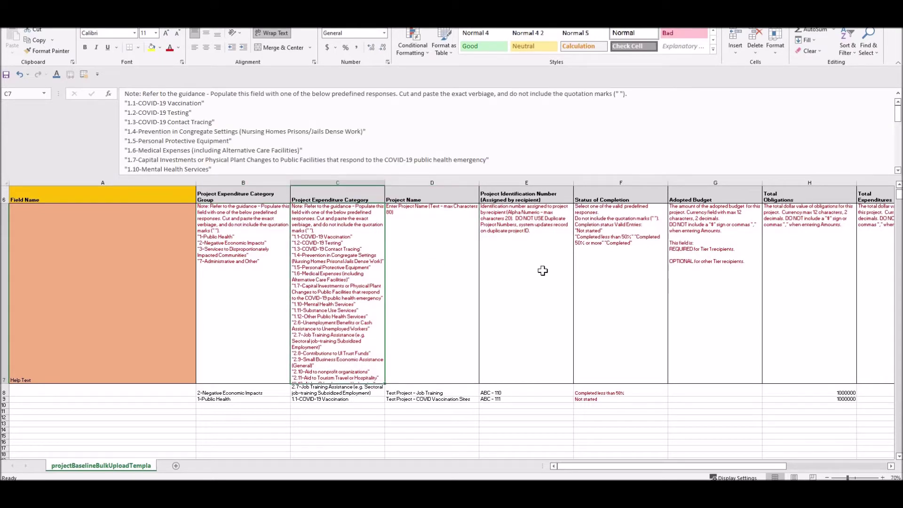
key("Right")
key("Right")
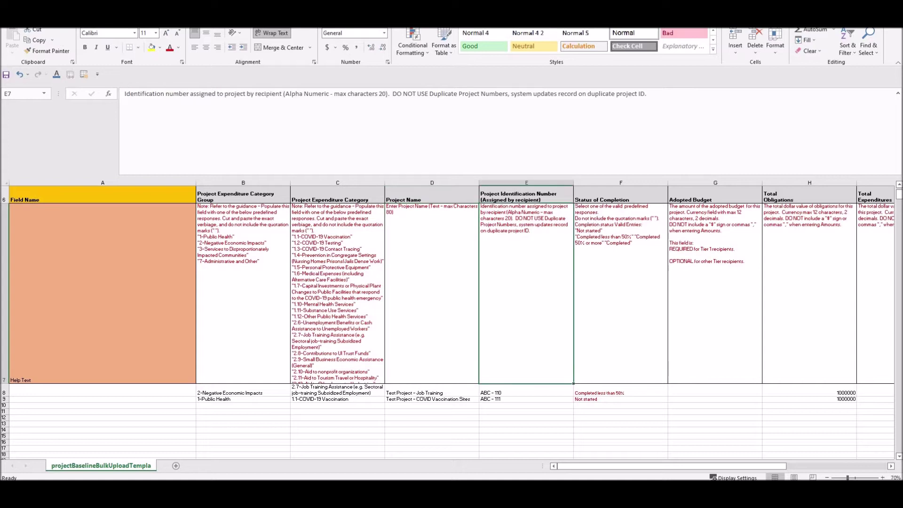
Check the Required/Optional row against the field names, from Project Expenditure Category Group through Adopted Budget
scroll(31, 190, "up", 1)
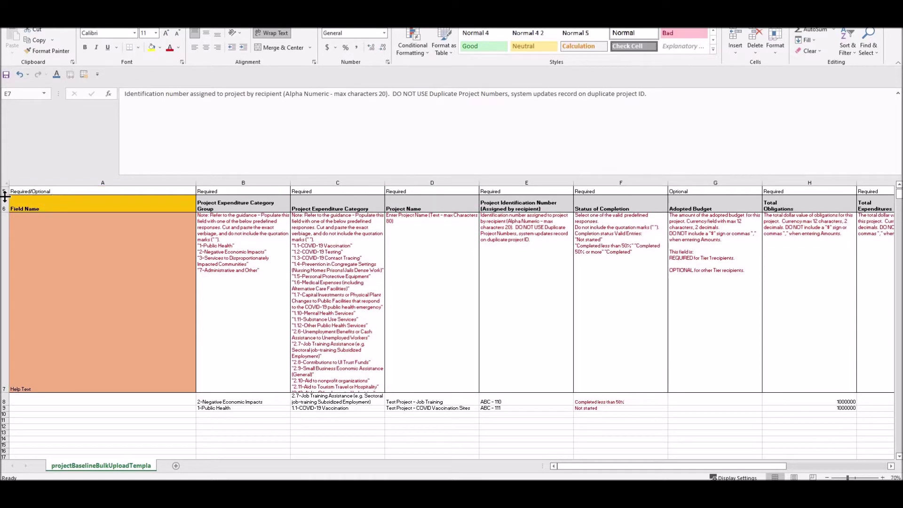
left_click(28, 191)
key("shift+space")
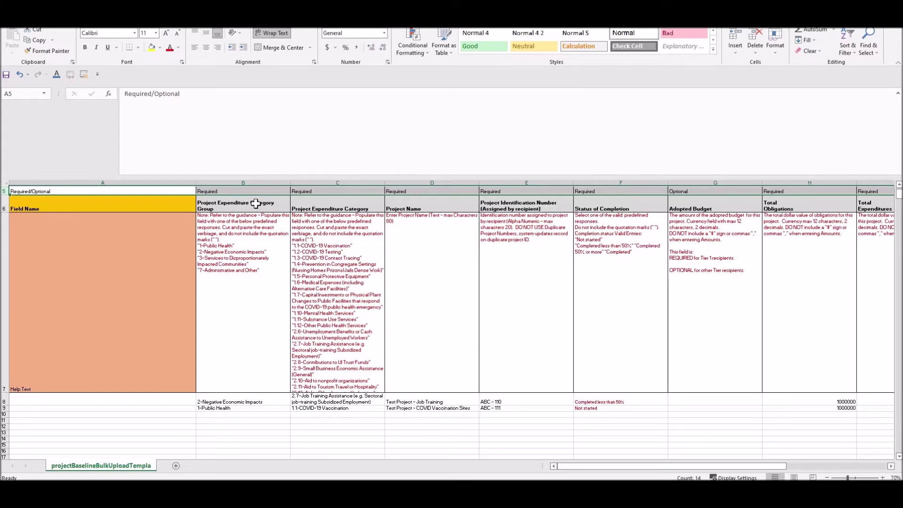
key("Down")
key("Right")
key("Right")
key("Right")
key("Right")
key("Right")
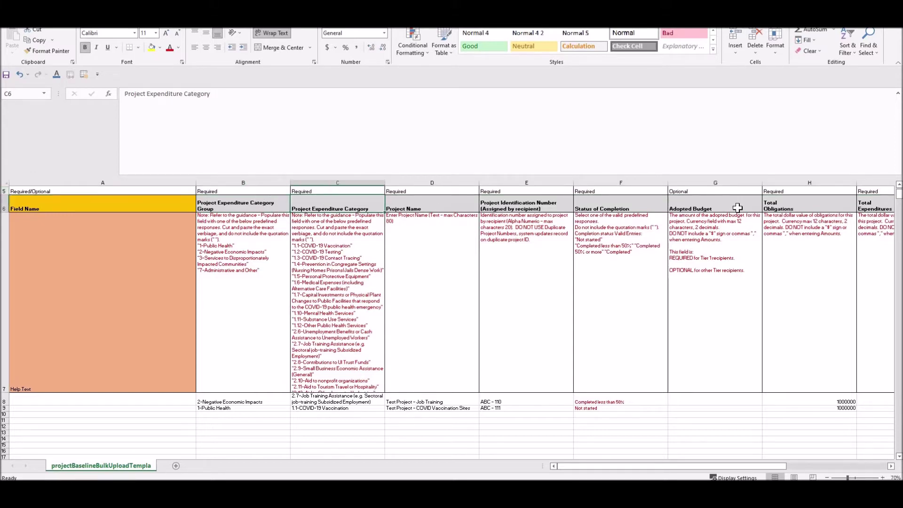
key("Right")
key("Up")
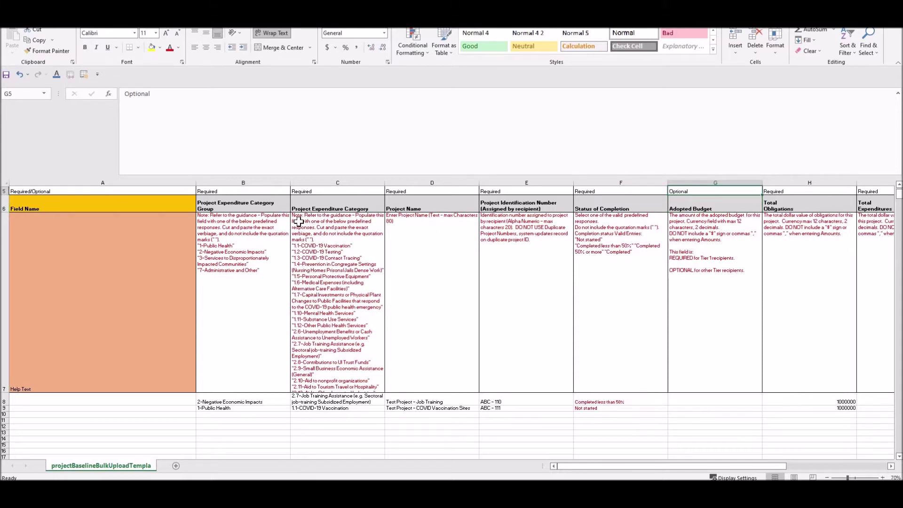
left_click(272, 188)
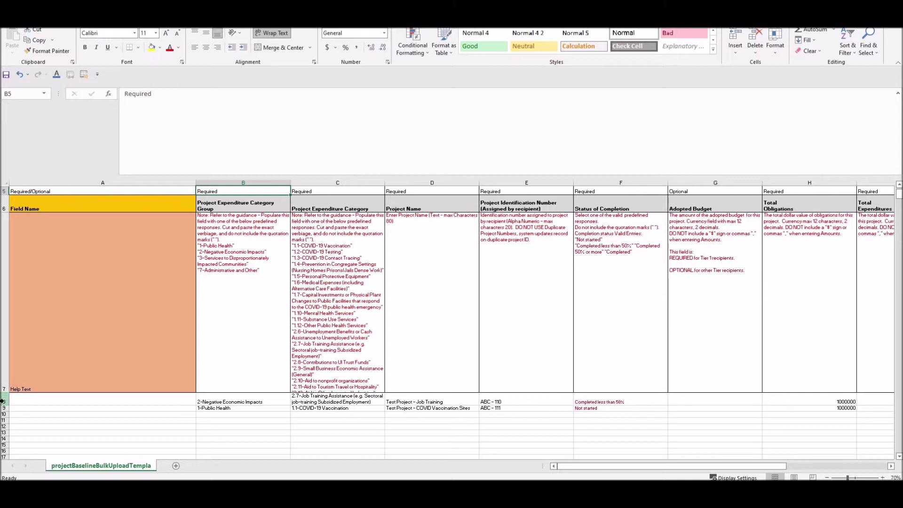
Select the two sample project records in rows 8 and 9 of the template
left_click(48, 403)
key("shift+space")
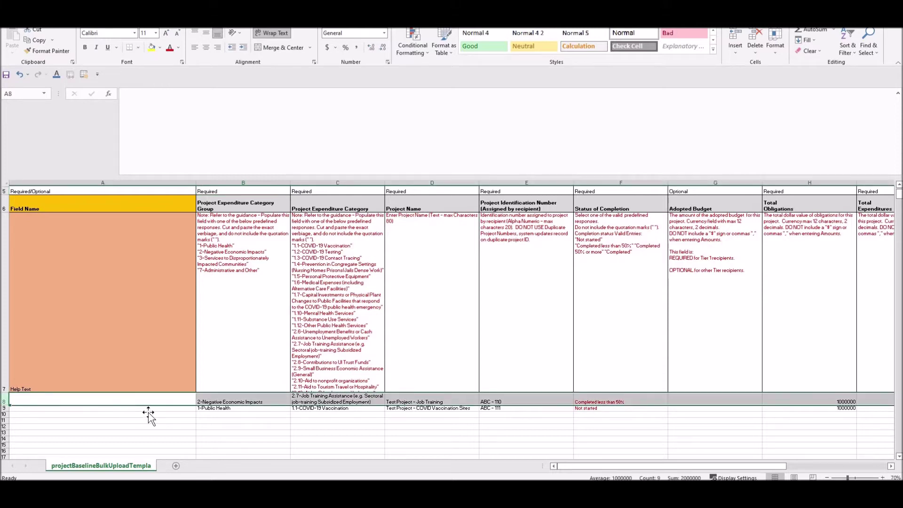
key("Down")
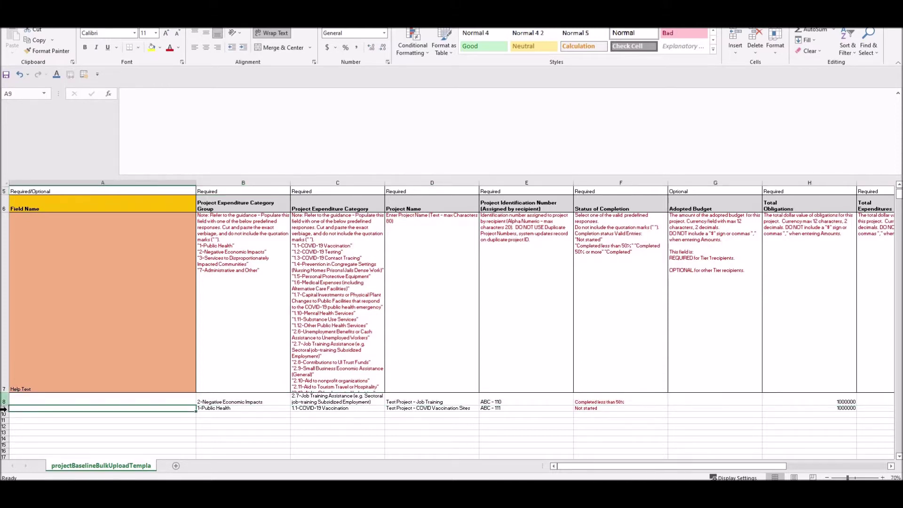
left_click_drag(3, 408, 3, 401)
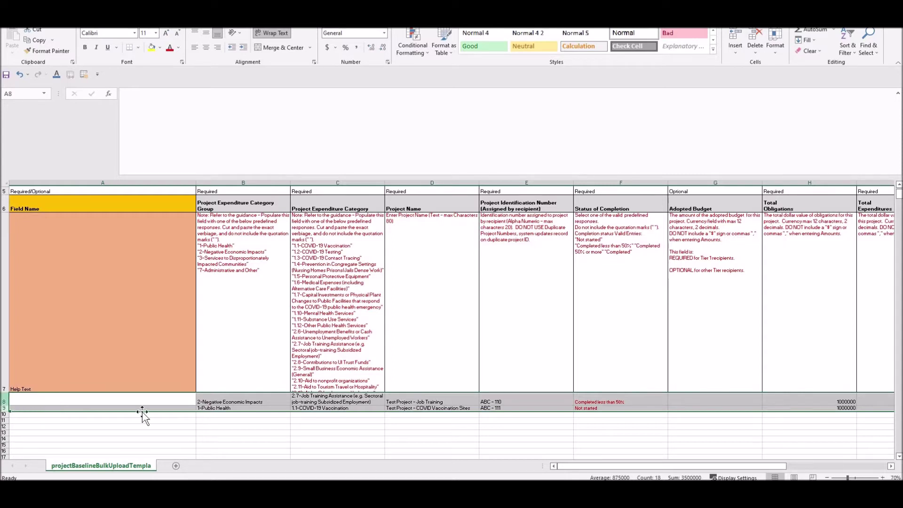
Review the two sample project records in rows 8 and 9 across columns B through F
left_click(230, 402)
left_click_drag(478, 411, 619, 401)
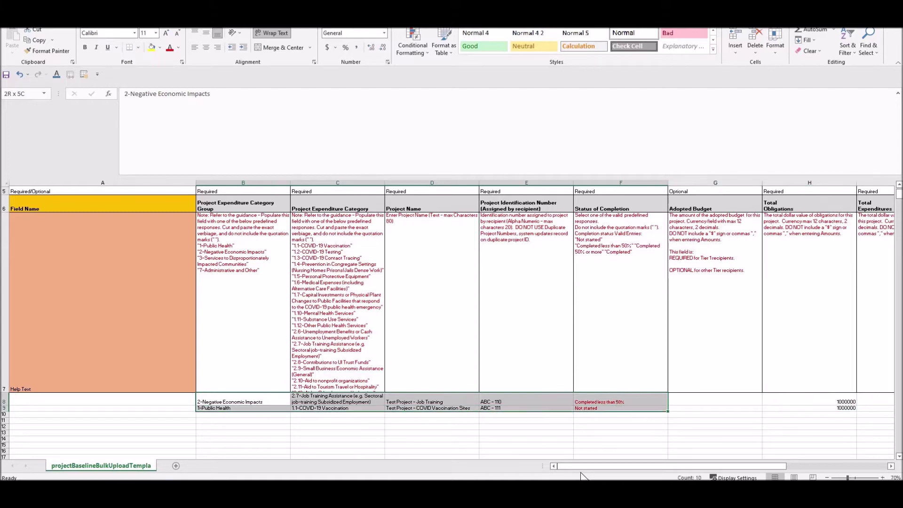
left_click(611, 407)
mouse_move(585, 464)
left_mouse_down()
mouse_move(578, 464)
mouse_move(588, 464)
left_mouse_up()
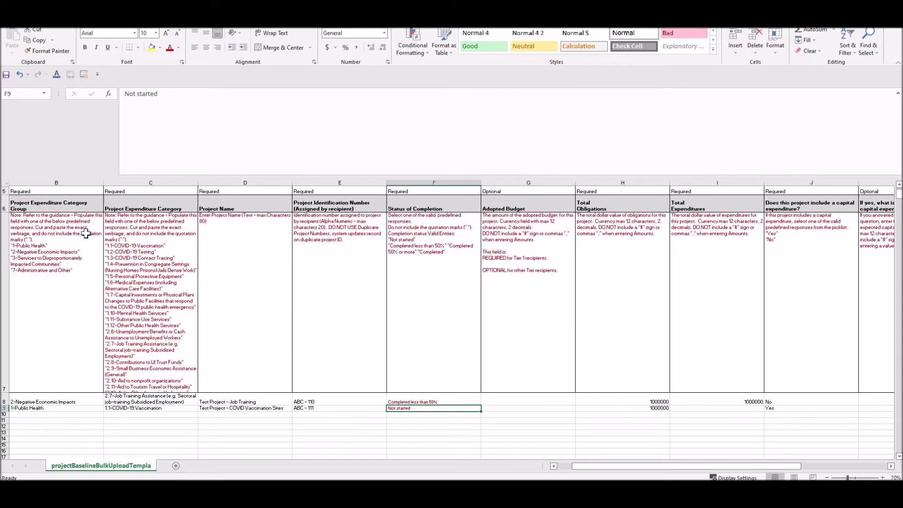
Compare the sample expenditure category group and category entries in rows 8 and 9 with the predefined responses in the row 7 help text
left_click(42, 402)
left_click(28, 382)
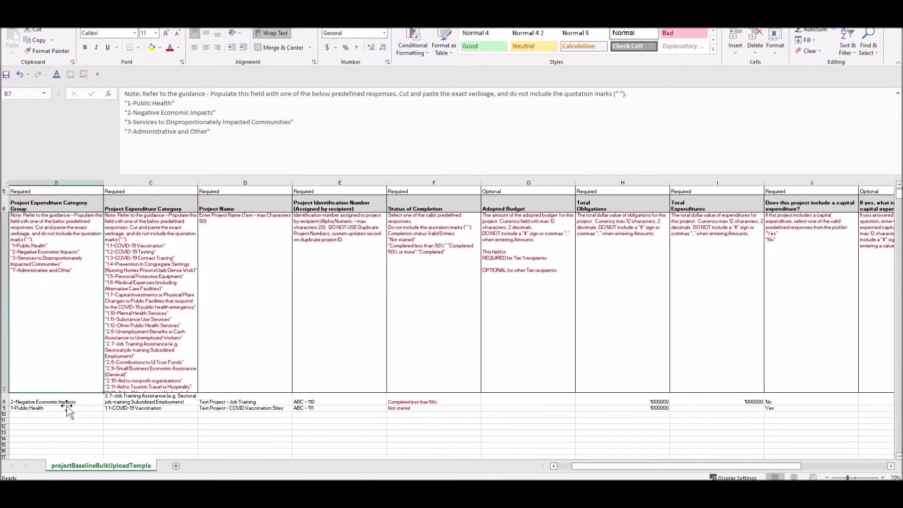
left_click(69, 403)
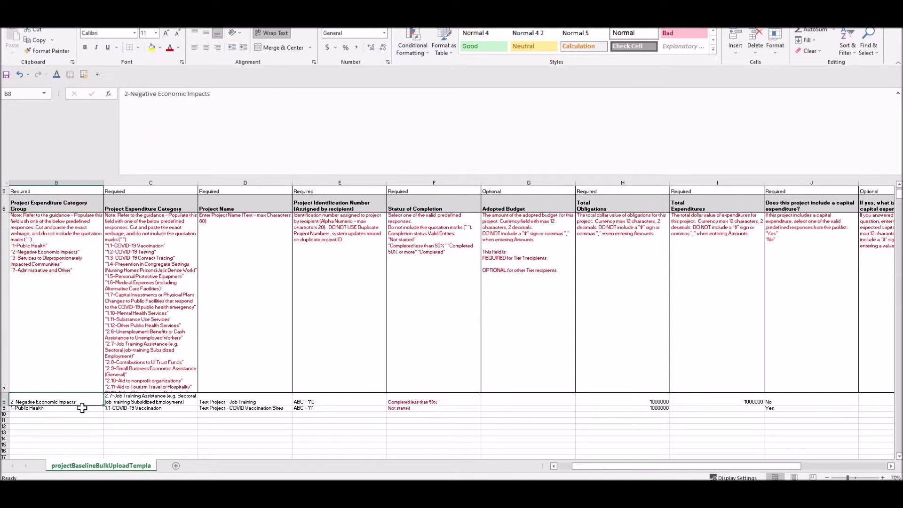
key("Down")
left_click(173, 408)
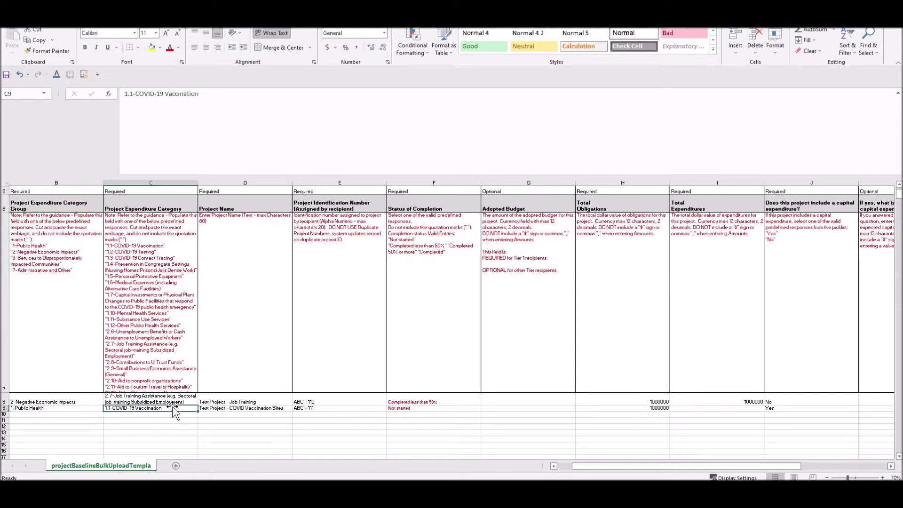
Check the sample project names and project identification numbers in columns D and E of rows 8 and 9
key("Up")
key("Right")
key("Down")
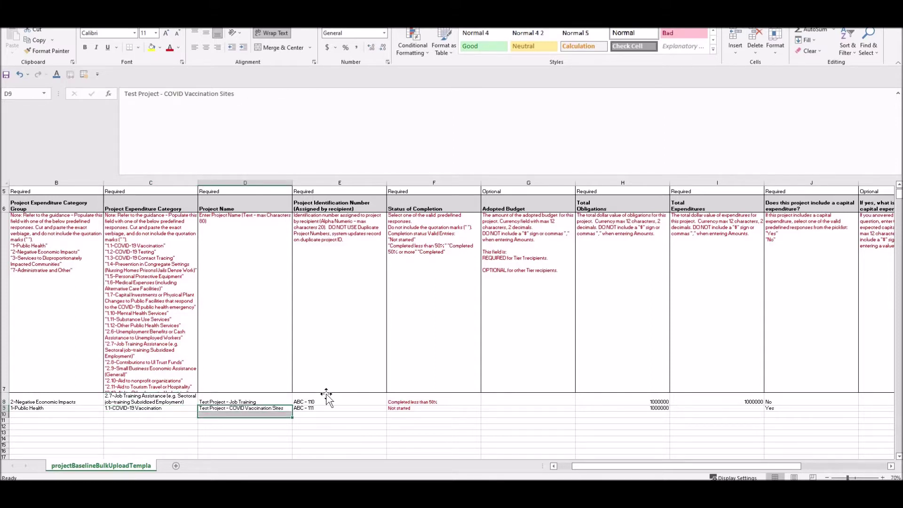
left_click(342, 402)
key("Down")
key("Right")
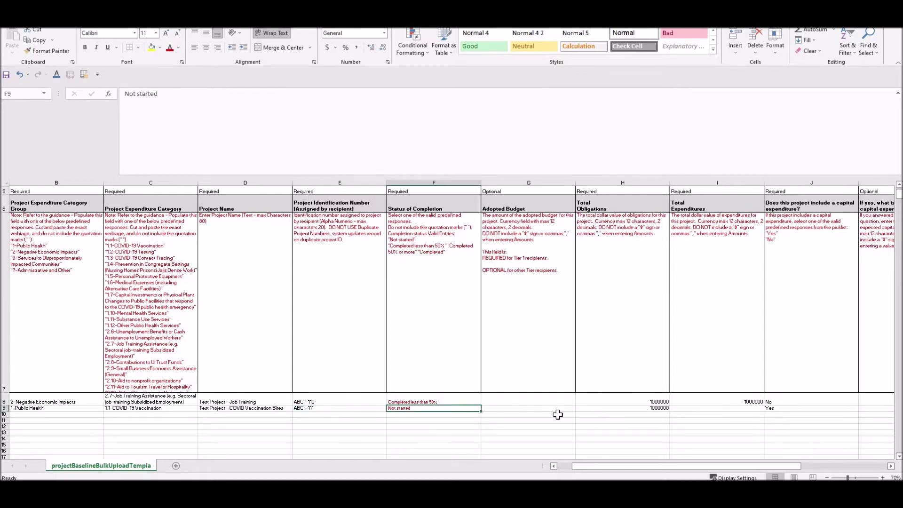
Check the sample entries for Status of Completion, Adopted Budget and Total Obligations in columns F through H
key("Right")
key("Right")
left_click_drag(413, 403, 734, 415)
left_click(498, 414)
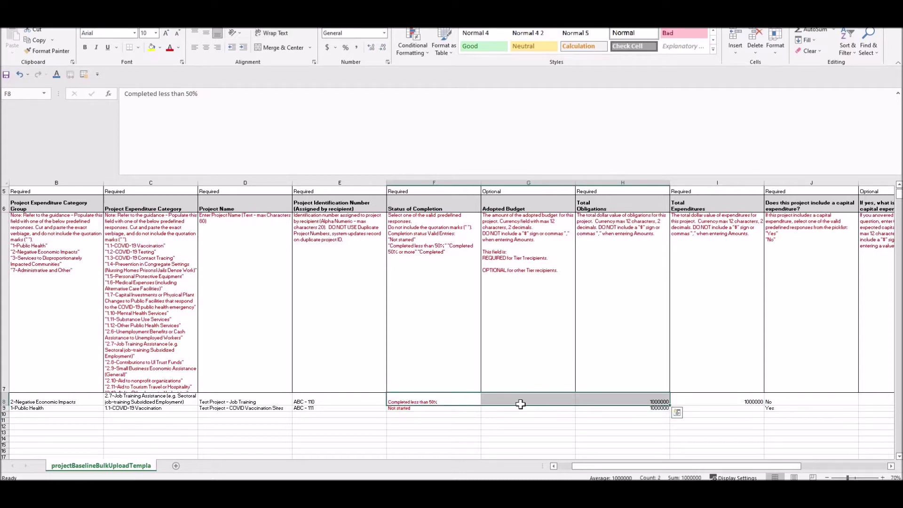
Examine the Adopted Budget column from its Required/Optional flag and help text down to the sample rows
left_click(542, 191)
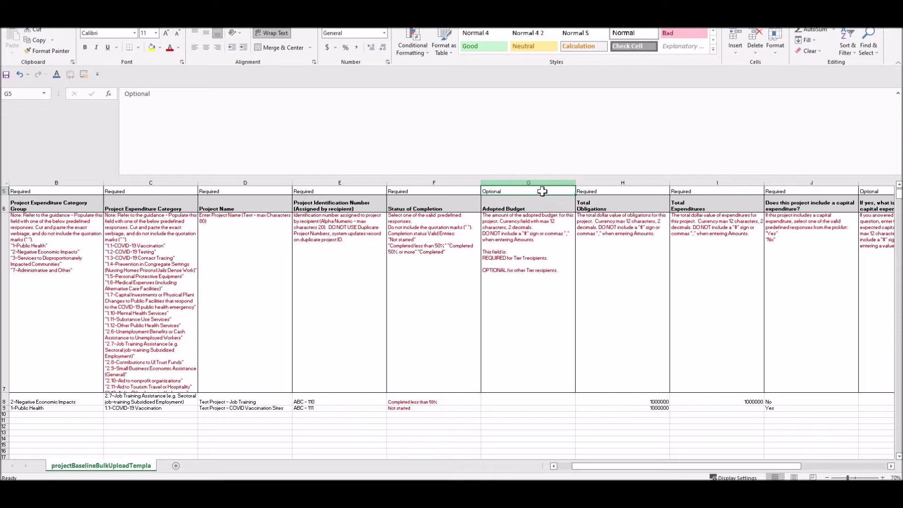
key("shift+Down")
key("shift+Down")
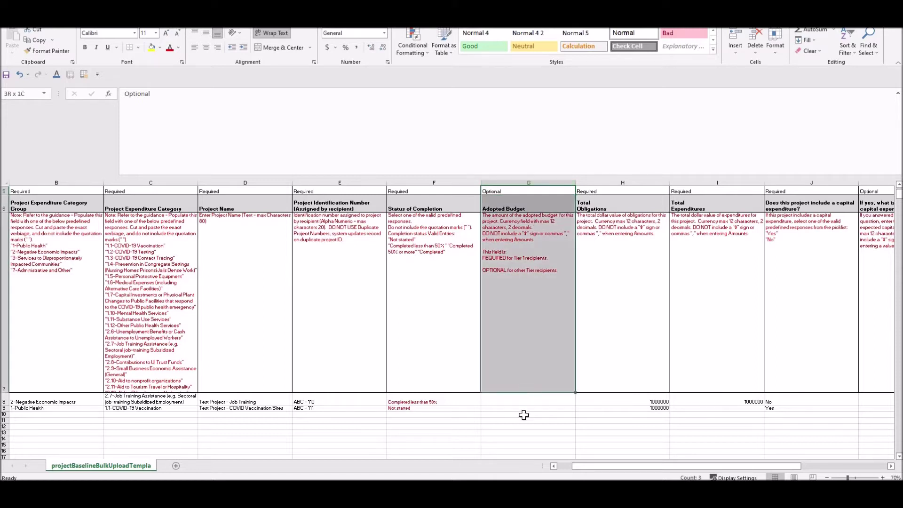
left_click_drag(524, 412, 521, 407)
left_click(520, 408)
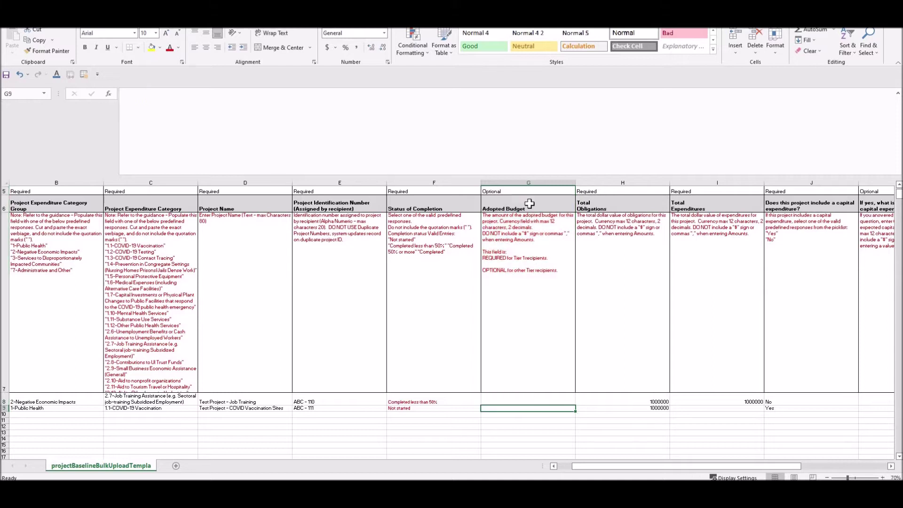
left_click_drag(530, 192, 540, 377)
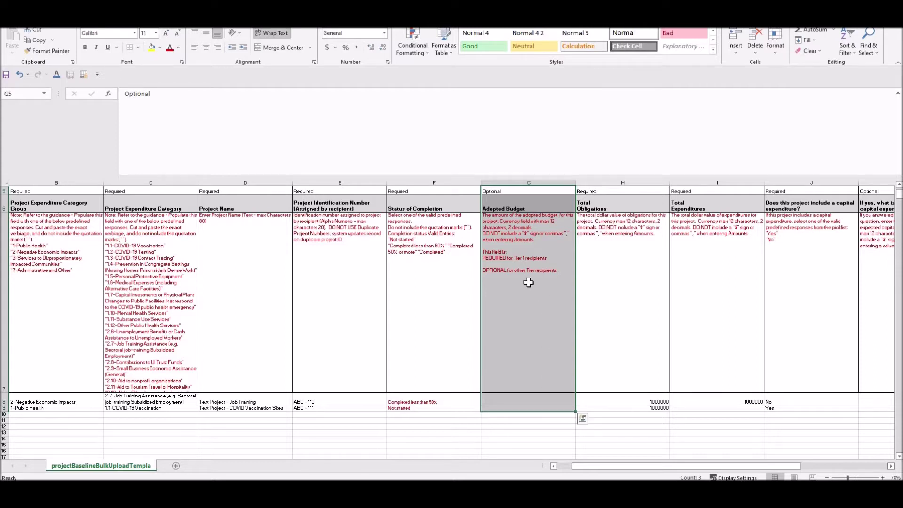
left_click(524, 261)
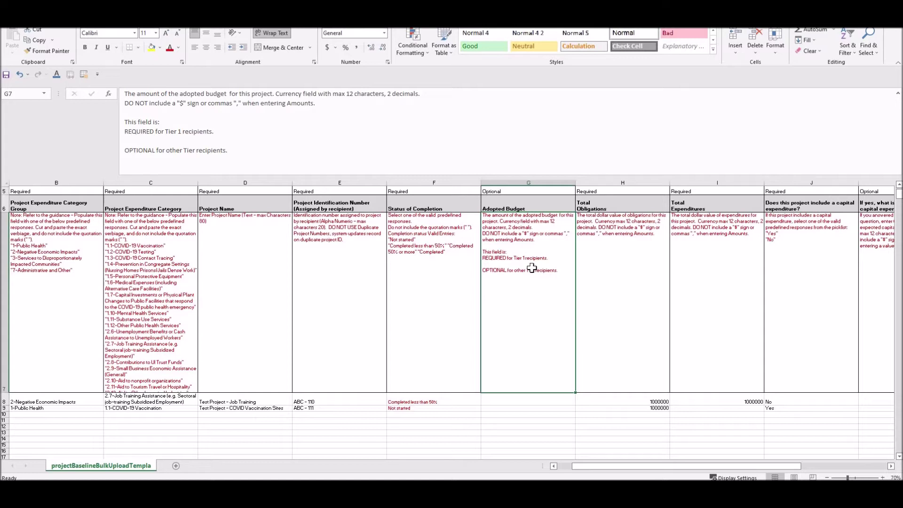
Read the Total Obligations help text, and check the Total Expenditures field against its entry in row 9
left_click(628, 292)
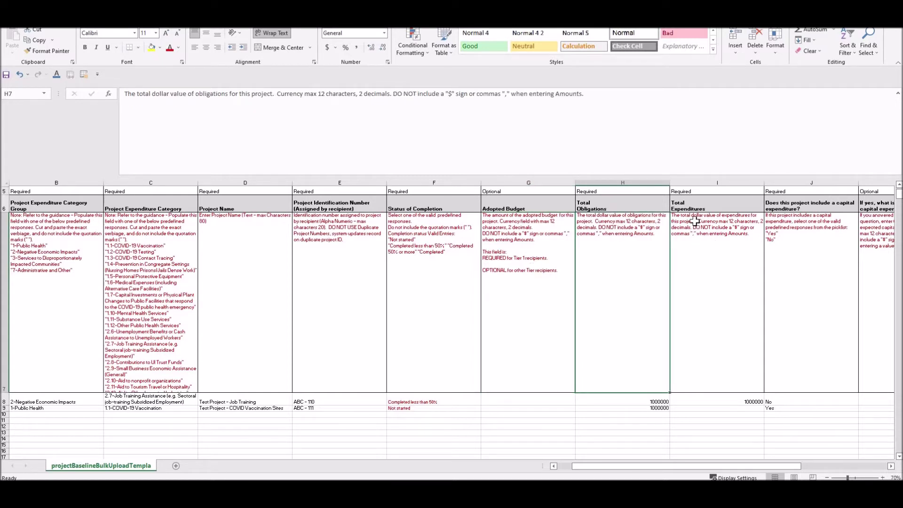
key("Right")
key("Up")
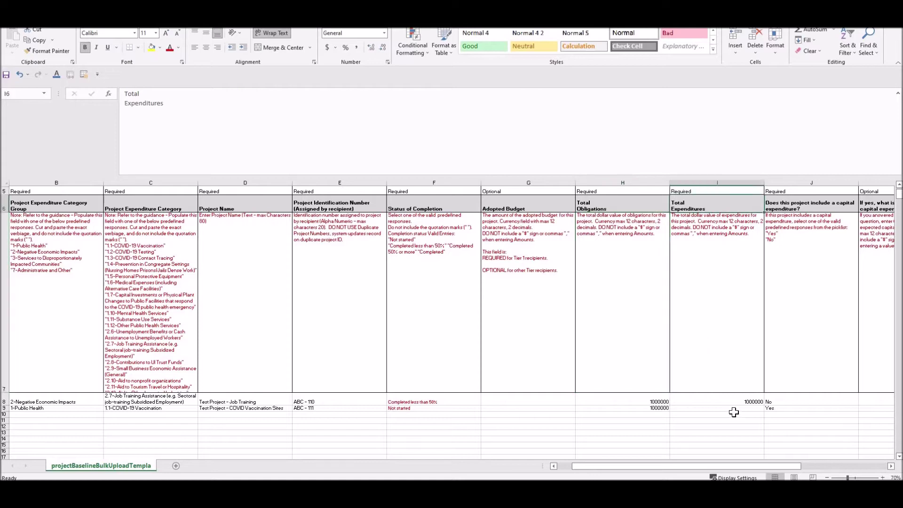
left_click(730, 409)
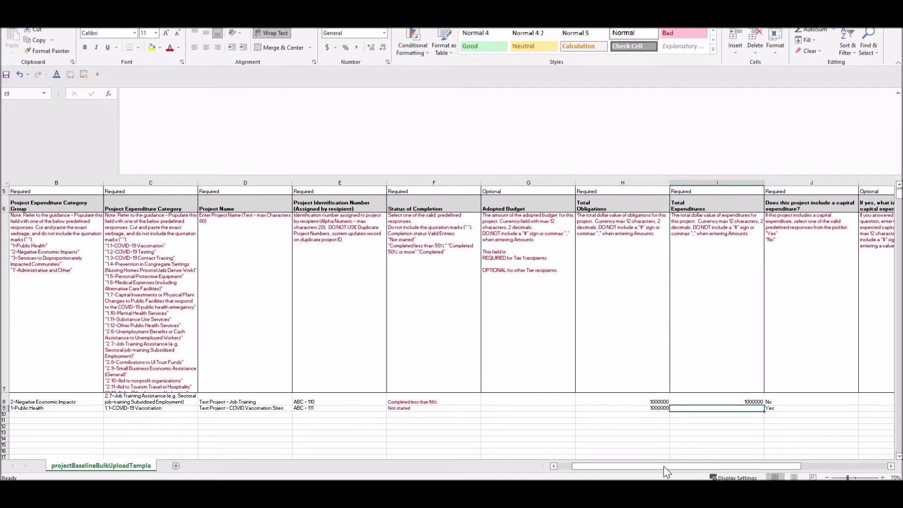
Examine the capital expenditure question and expected expenditure fields in columns J and K, including their sample answers in rows 8 and 9
left_click_drag(674, 465, 684, 466)
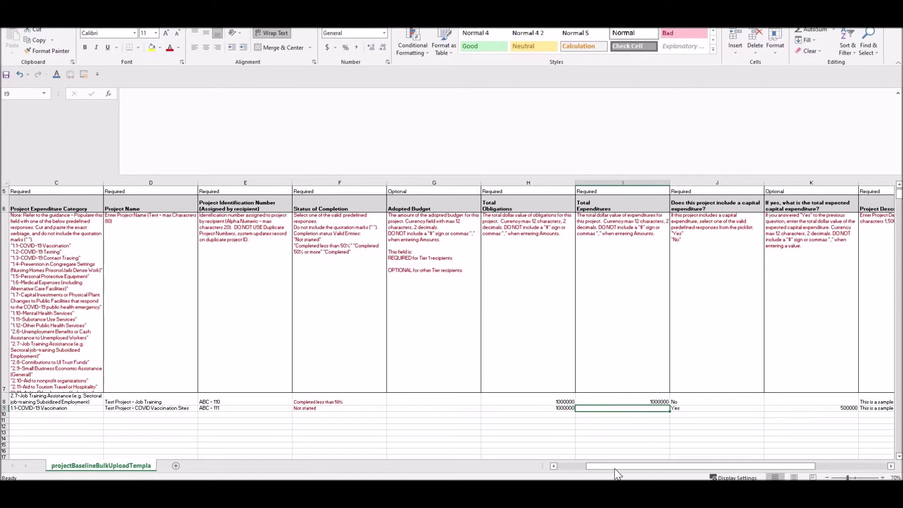
left_click_drag(651, 467, 698, 467)
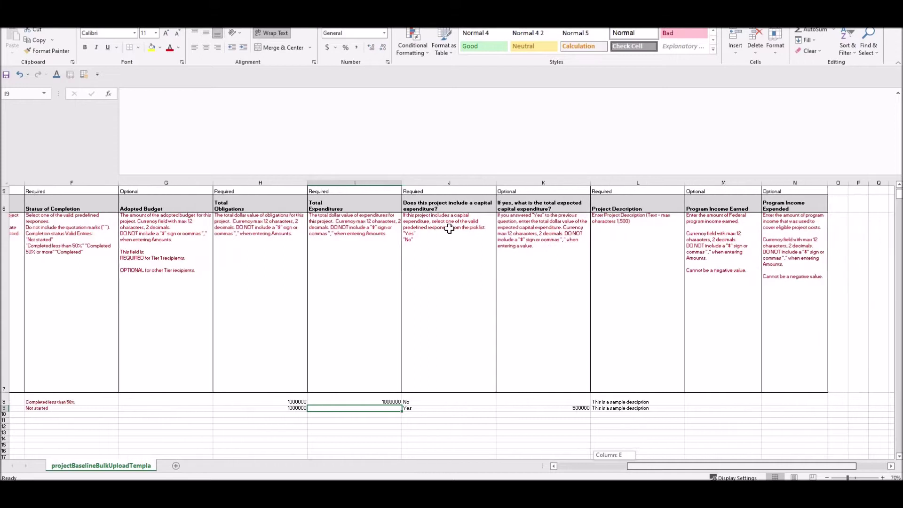
left_click(450, 207)
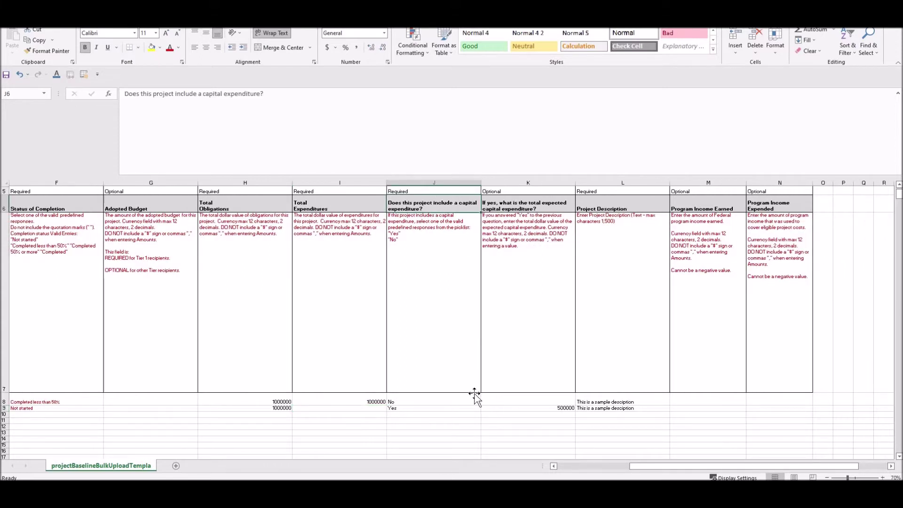
left_click(471, 379)
left_click(463, 401)
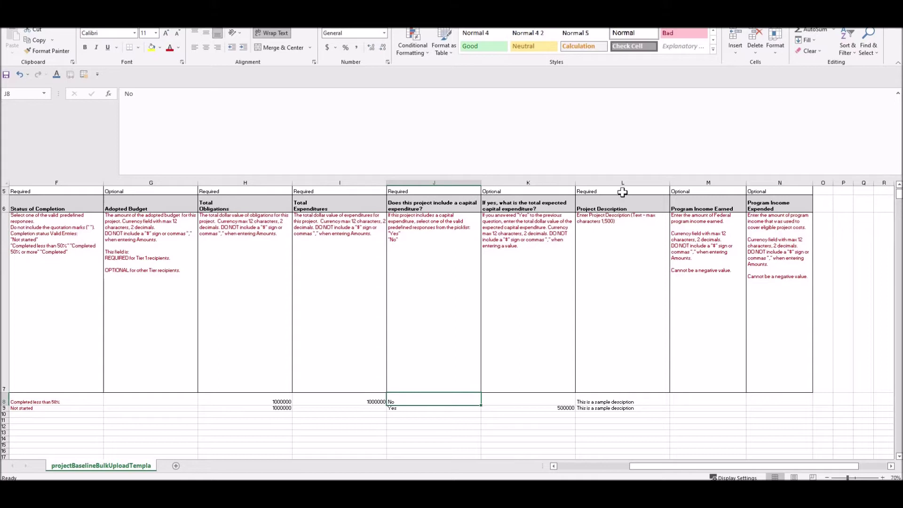
left_click(441, 413)
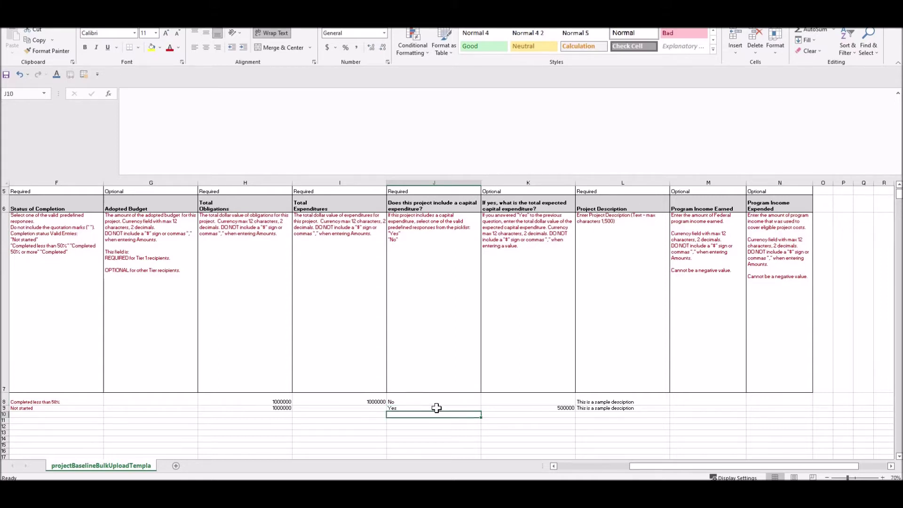
left_click(435, 407)
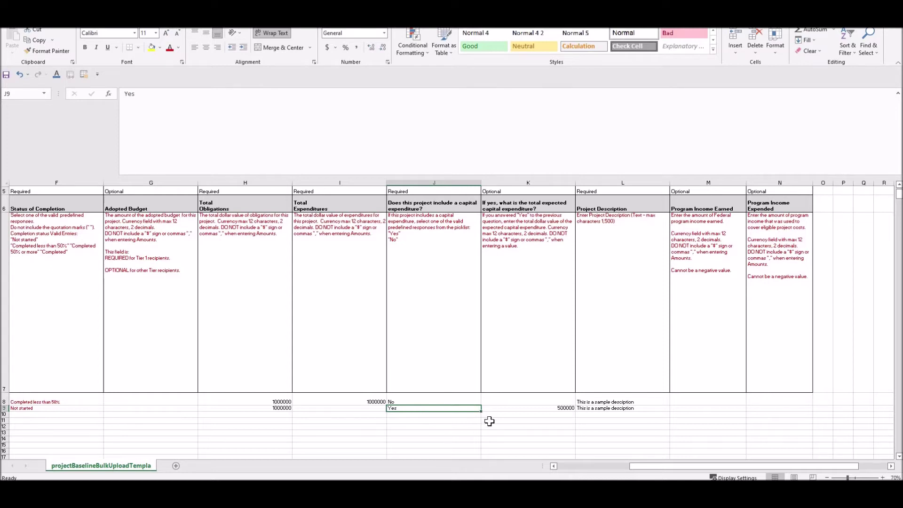
left_click(536, 408)
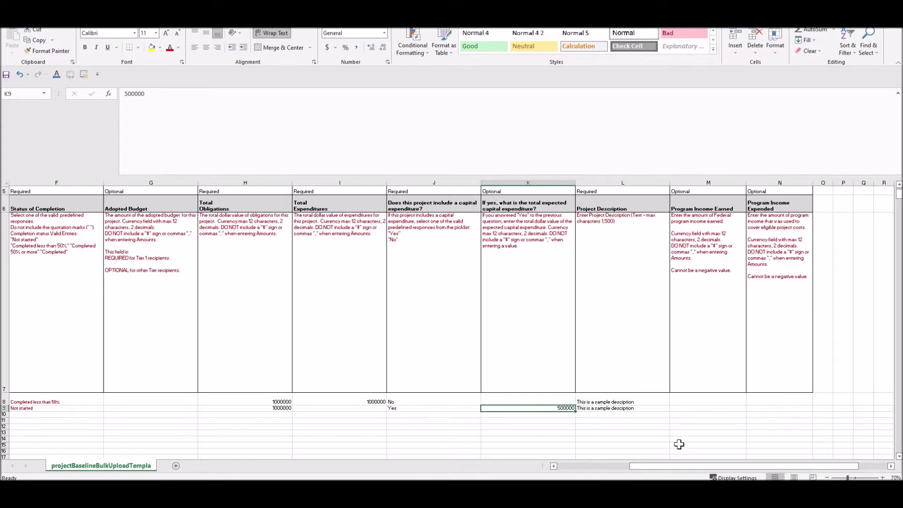
Look over the whole template once more, from the Project Name help text through Program Income Expended and back to the first columns
left_click_drag(635, 467, 541, 473)
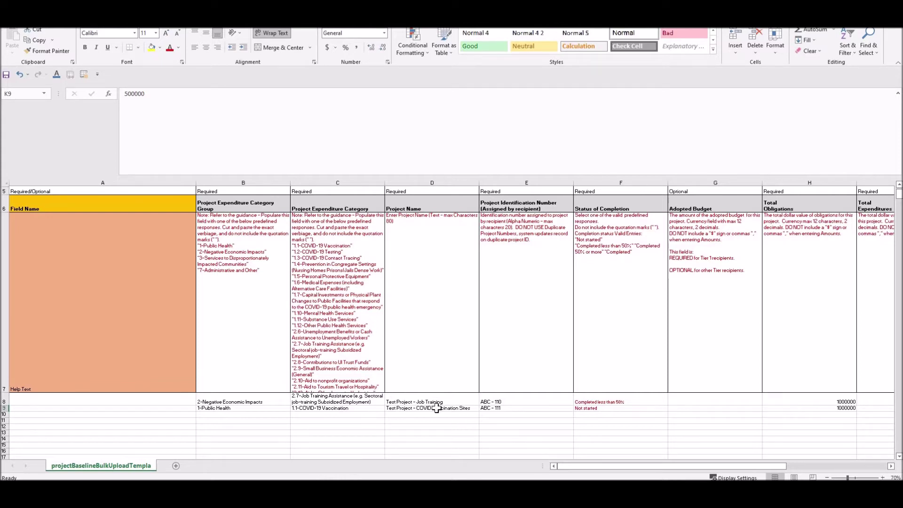
left_click(388, 324)
scroll(534, 236, "right", 6)
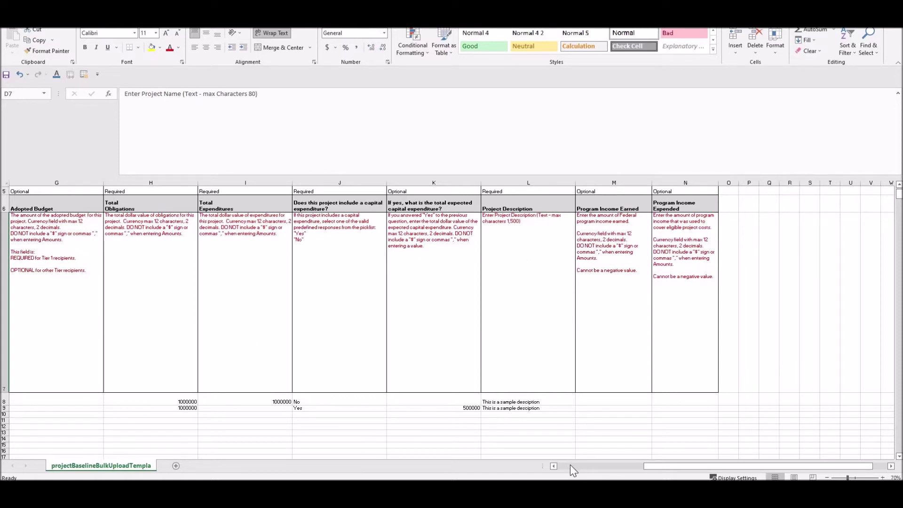
left_click_drag(649, 465, 596, 466)
scroll(221, 288, "left", 4)
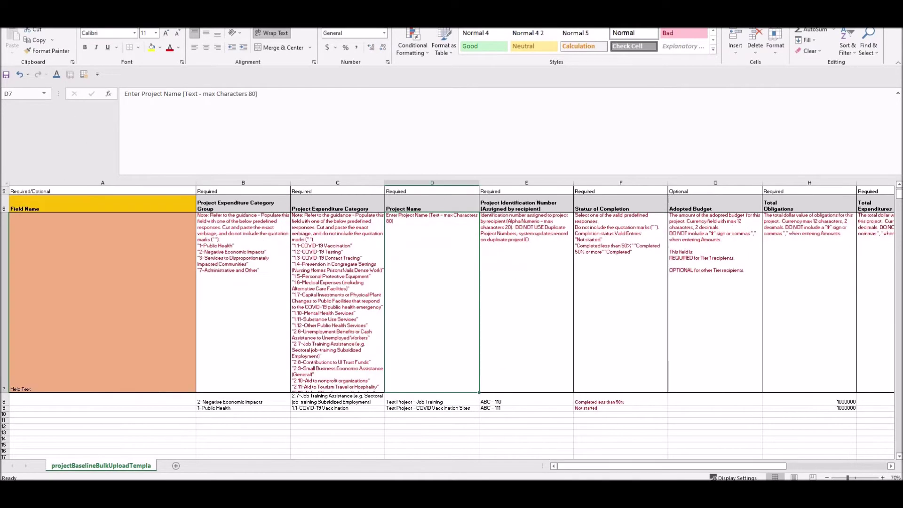
scroll(282, 395, "down", 1)
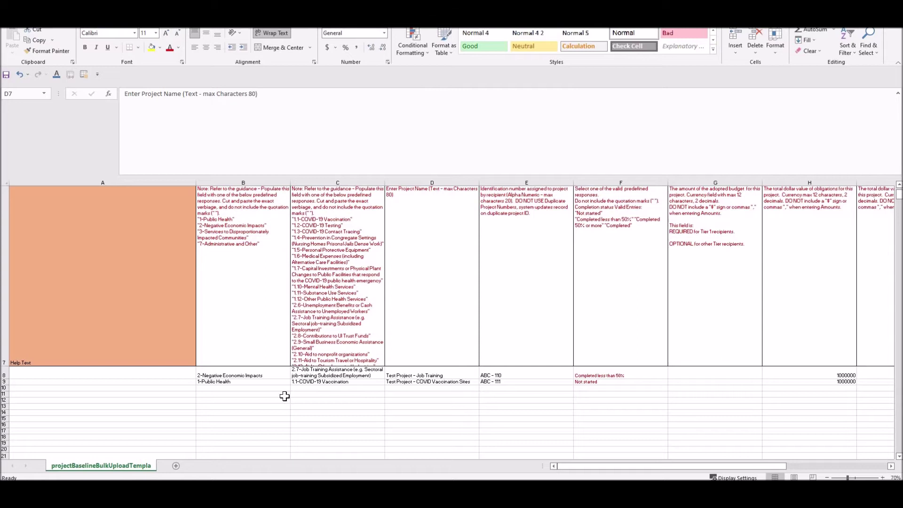
Examine the category group and category help text in B7 and C7 along with the blank entry rows below the samples
left_click(271, 394)
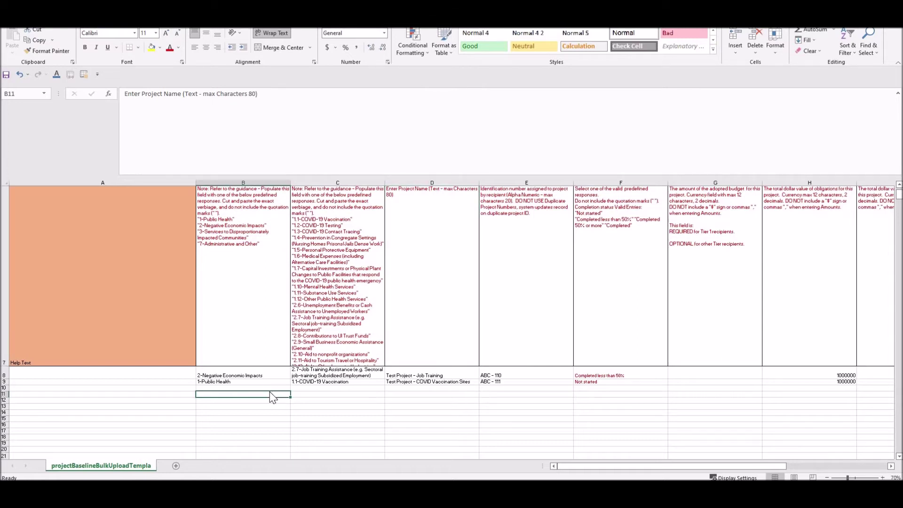
left_click(293, 405)
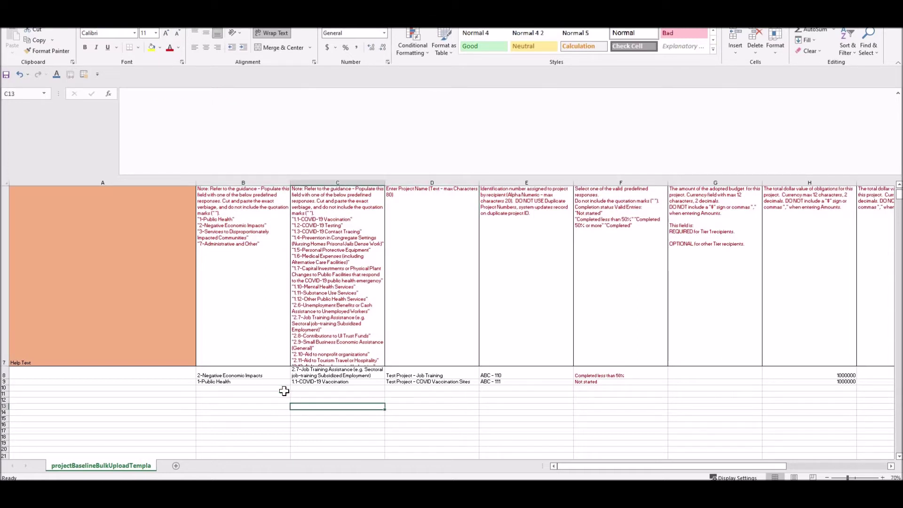
left_click(336, 329)
key("Left")
key("Right")
left_click(248, 323)
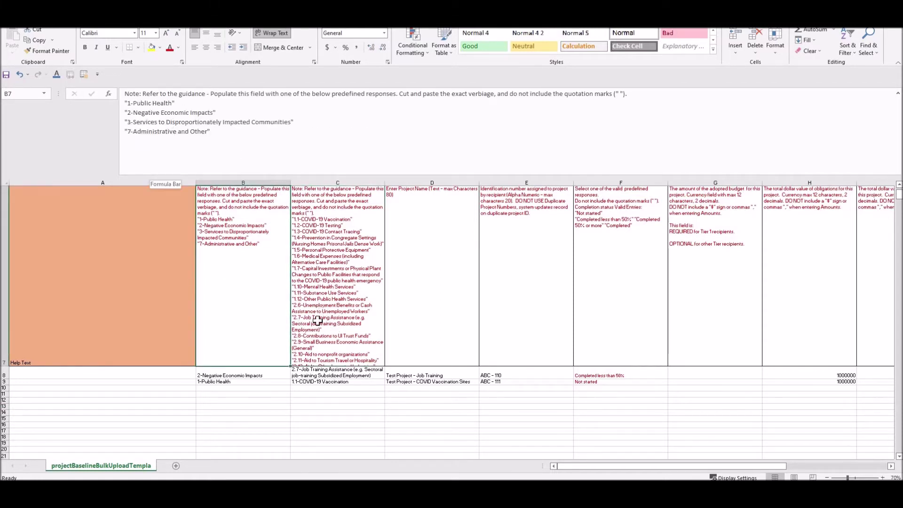
key("Tab")
left_click(278, 388)
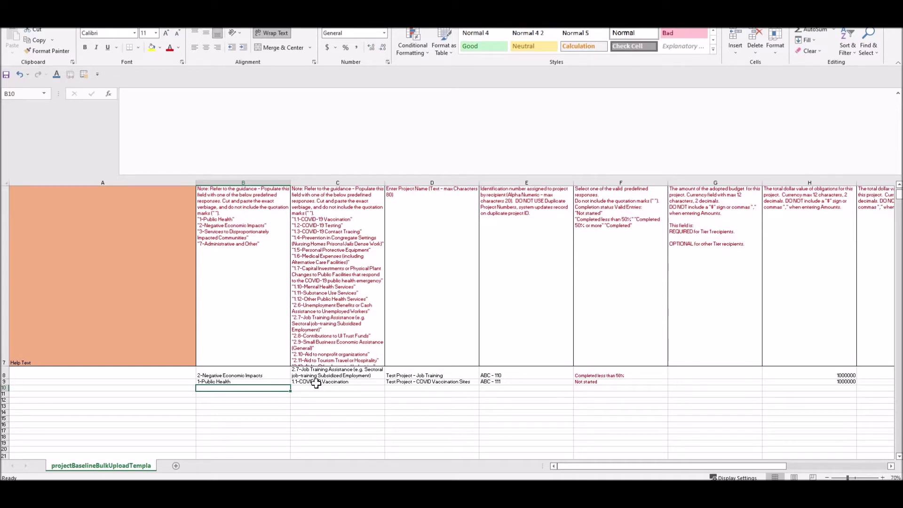
left_click(343, 322)
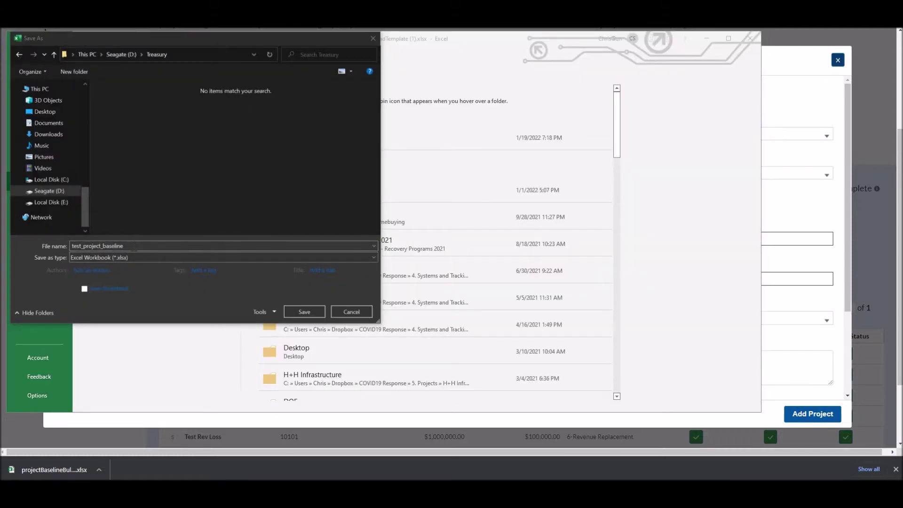
Set the save format of test_project_baseline in the Treasury folder to CSV (Comma delimited)
left_click(133, 246)
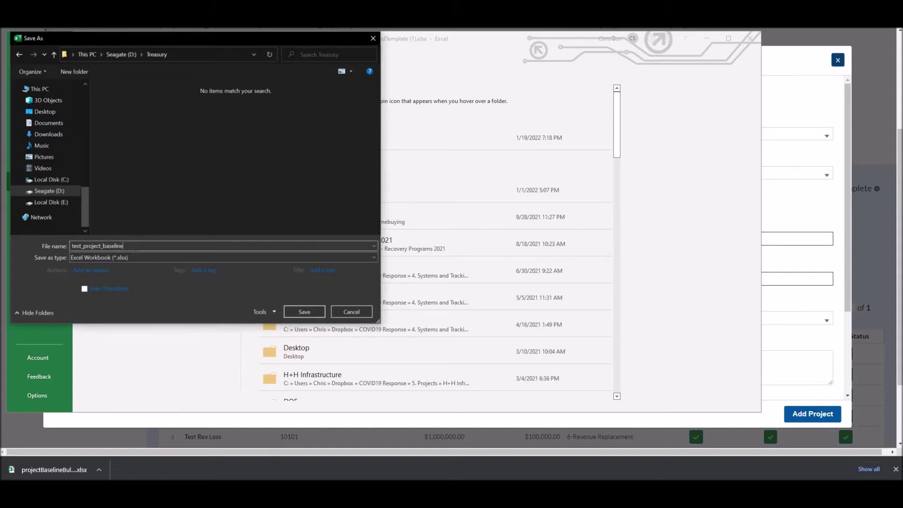
left_click(150, 258)
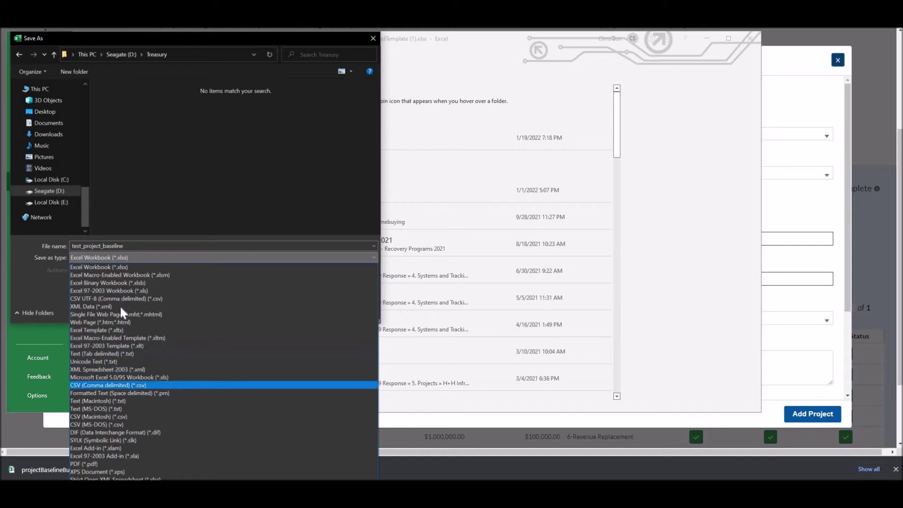
key("x")
key("Return")
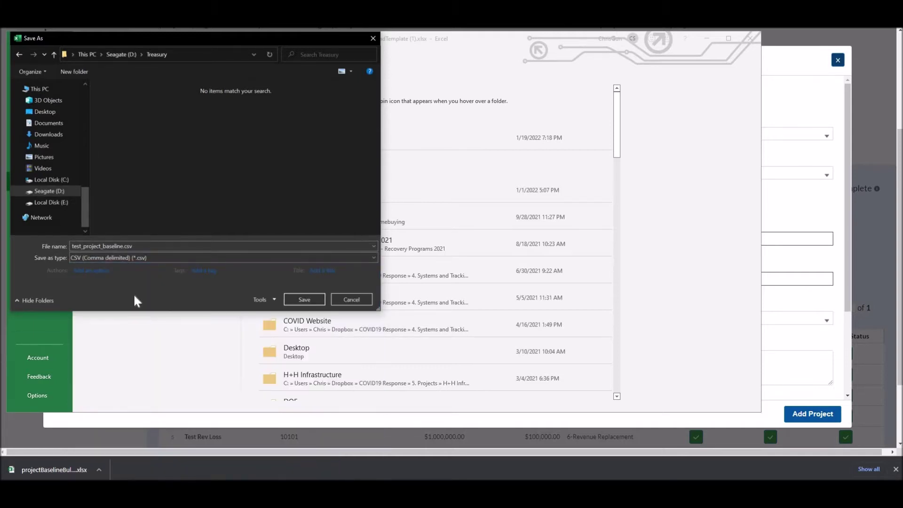
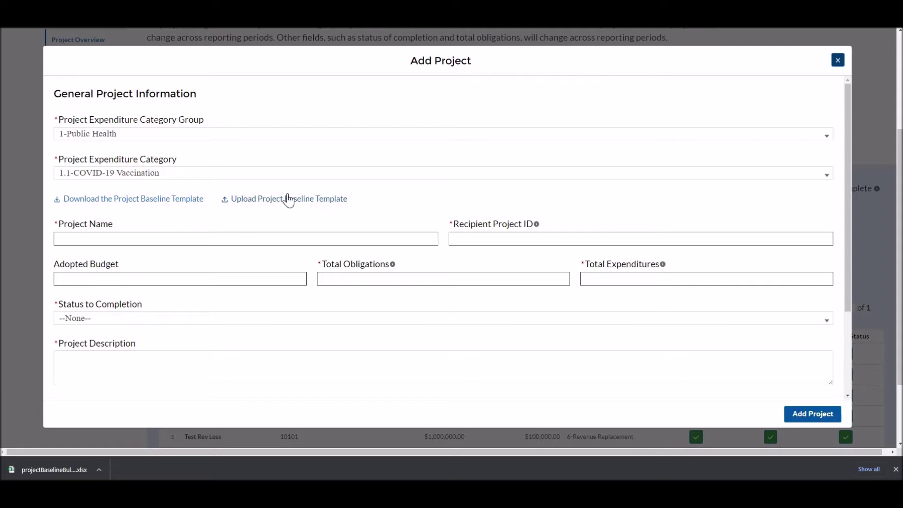
Upload test_project_baseline.csv as the project baseline template for bulk-adding projects
left_click(291, 197)
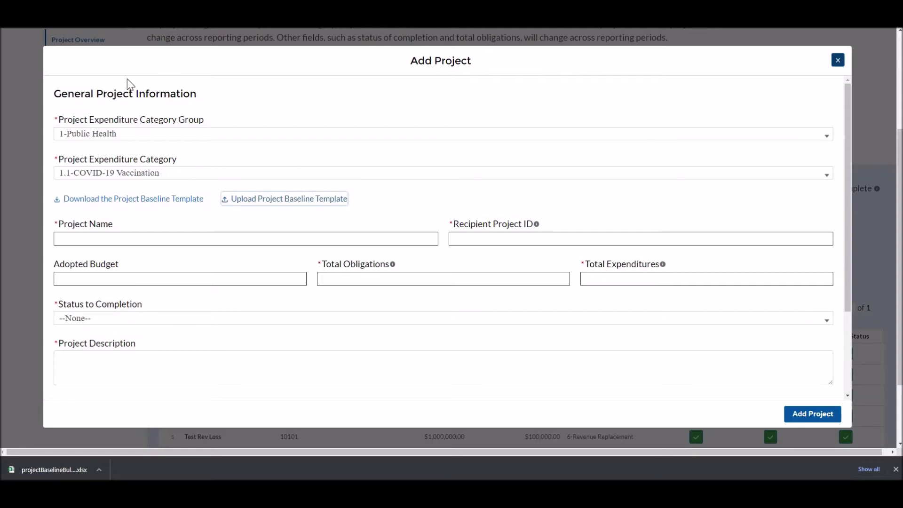
left_click(274, 197)
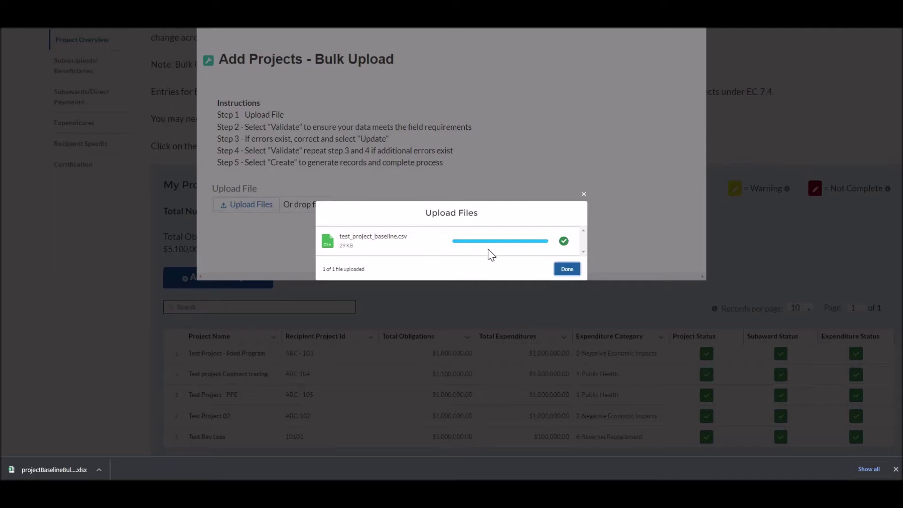
left_click(558, 275)
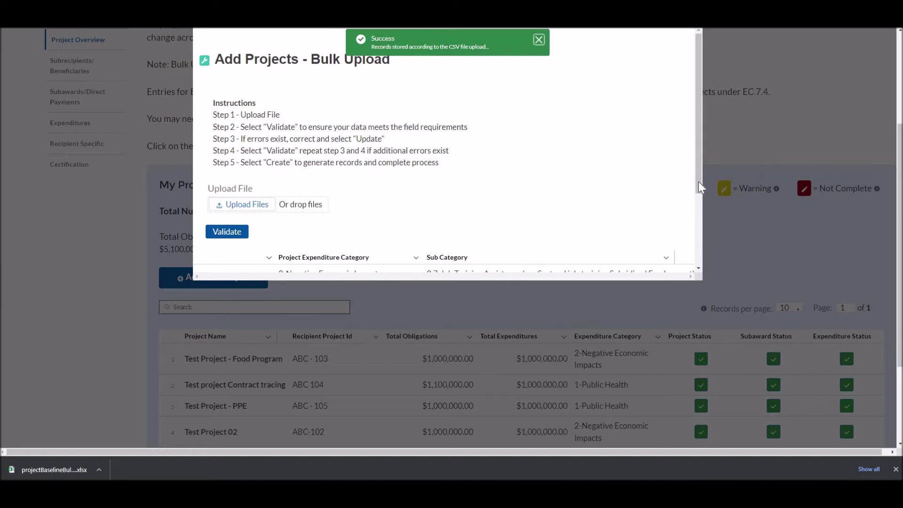
Examine the two uploaded project records across all their columns, from expenditure category through total obligations, expenditures and the remaining fields
scroll(695, 246, "down", 2)
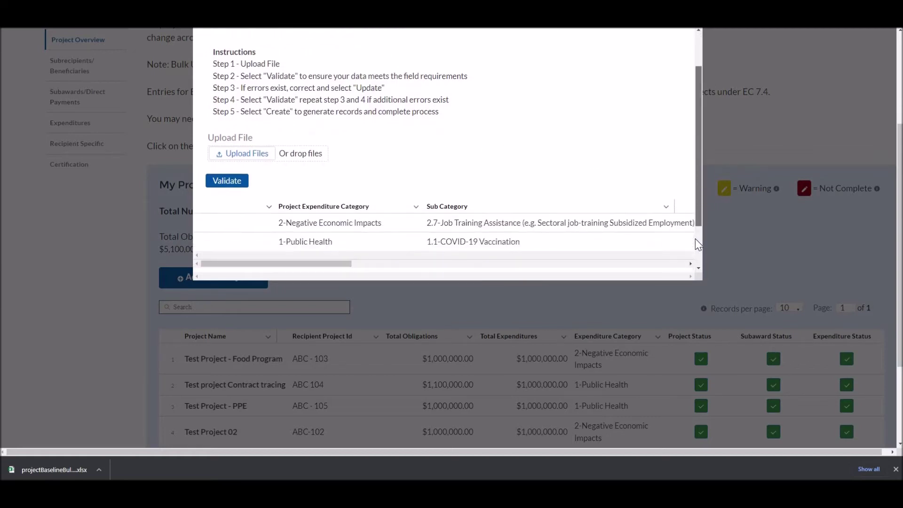
scroll(694, 245, "down", 1)
scroll(373, 230, "up", 1)
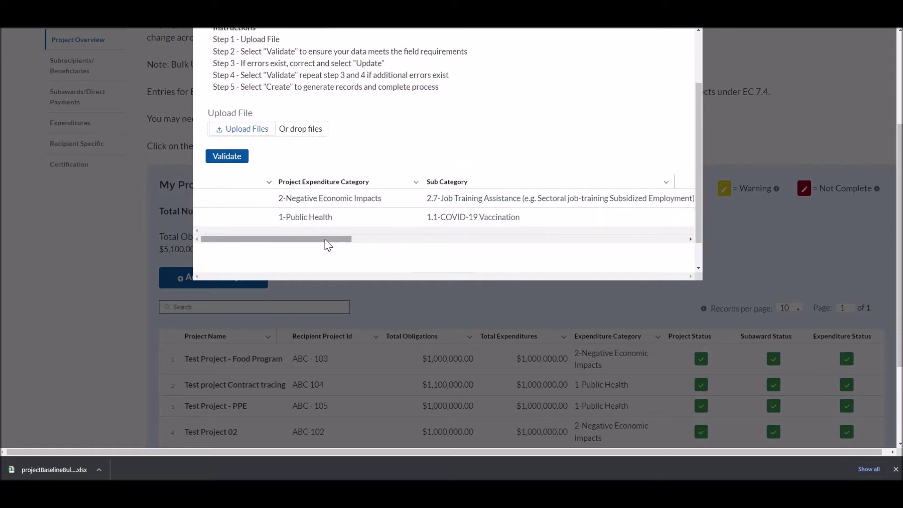
left_click_drag(337, 240, 437, 237)
scroll(437, 241, "right", 4)
scroll(365, 249, "left", 6)
scroll(441, 249, "right", 1)
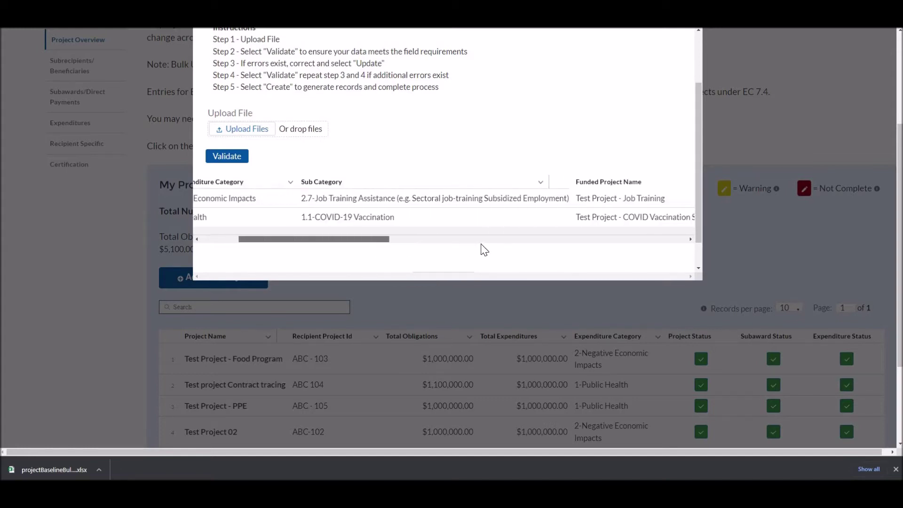
scroll(484, 250, "right", 8)
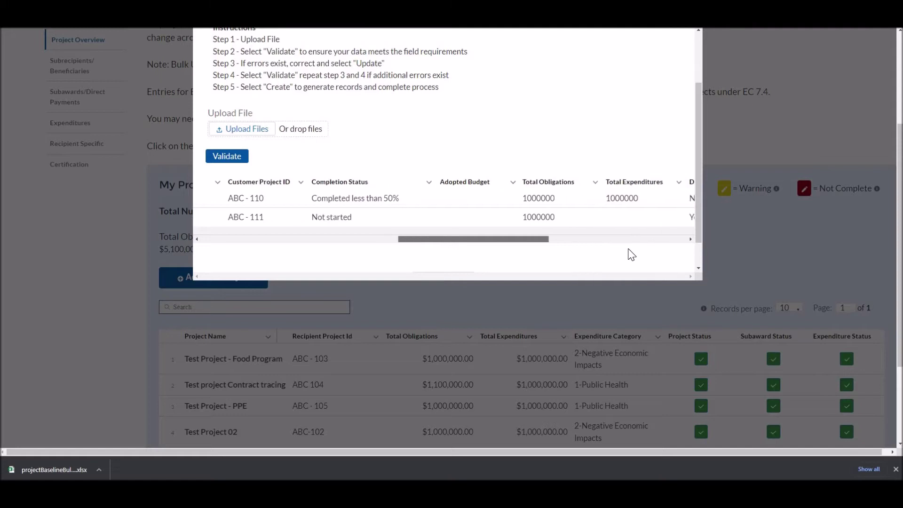
scroll(632, 254, "right", 8)
scroll(586, 243, "left", 10)
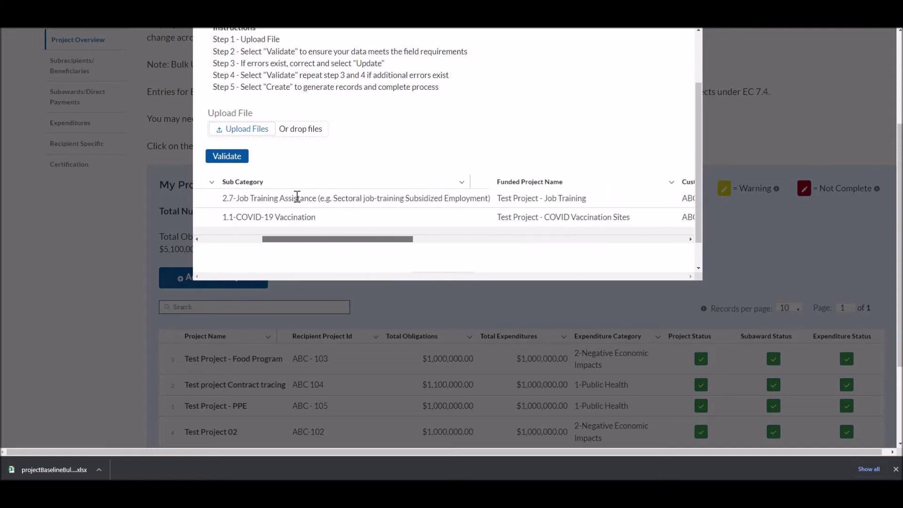
scroll(297, 196, "left", 5)
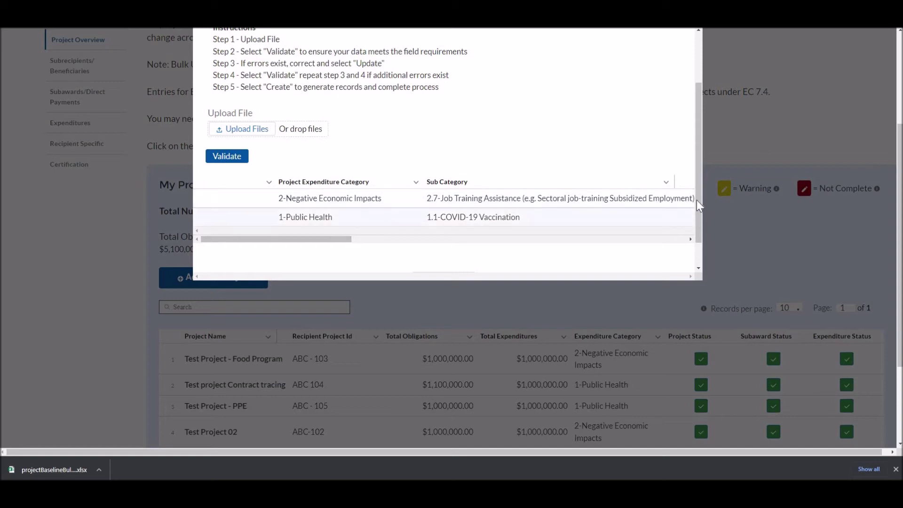
Review the bulk upload instructions and validate the uploaded project records
scroll(459, 179, "up", 1)
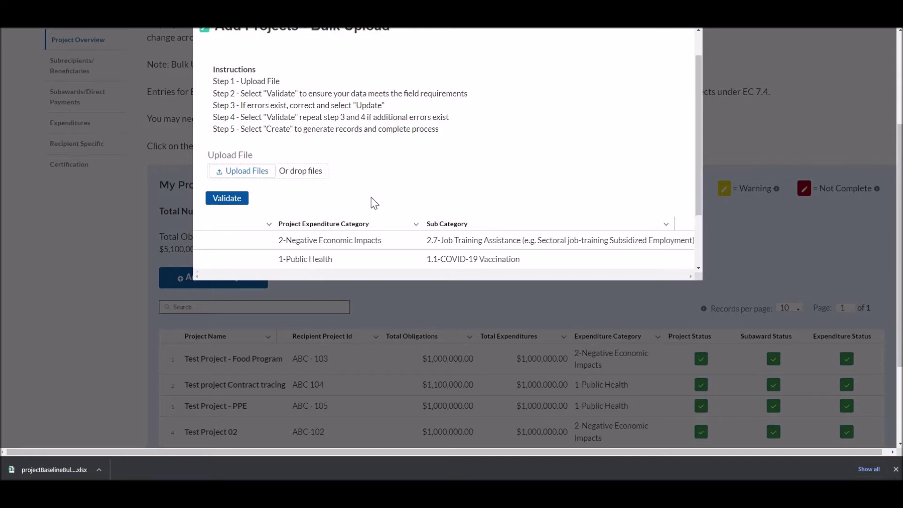
scroll(404, 191, "down", 2)
scroll(243, 237, "up", 3)
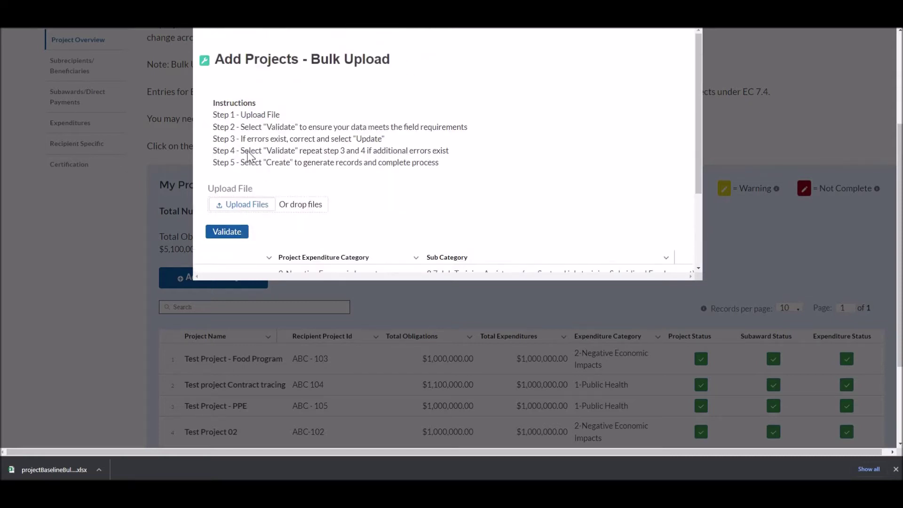
scroll(221, 131, "down", 3)
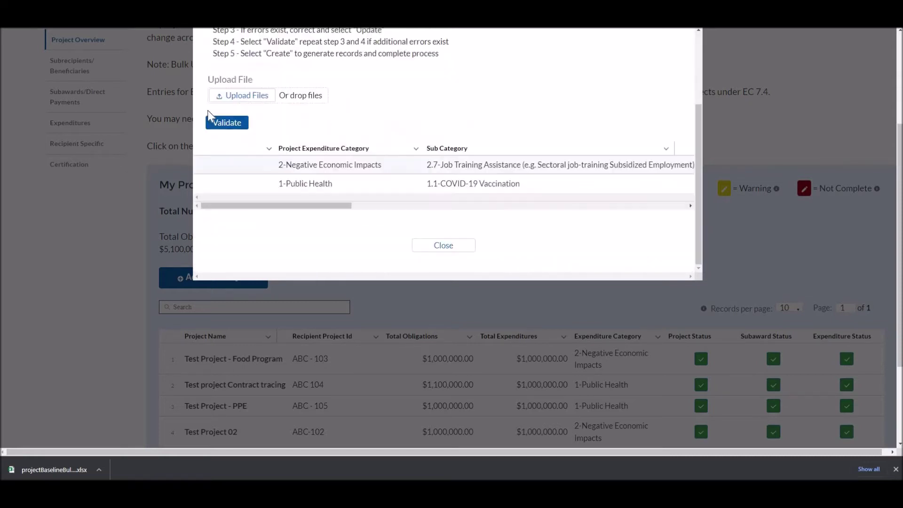
left_click(235, 125)
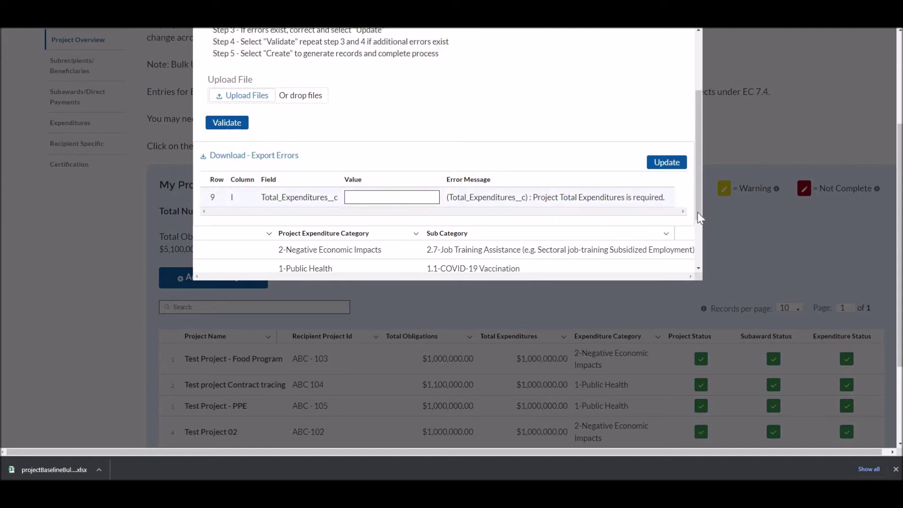
Enter 1000000 as the missing Total_Expenditures__c value for row 9 in the error list
scroll(424, 190, "down", 1)
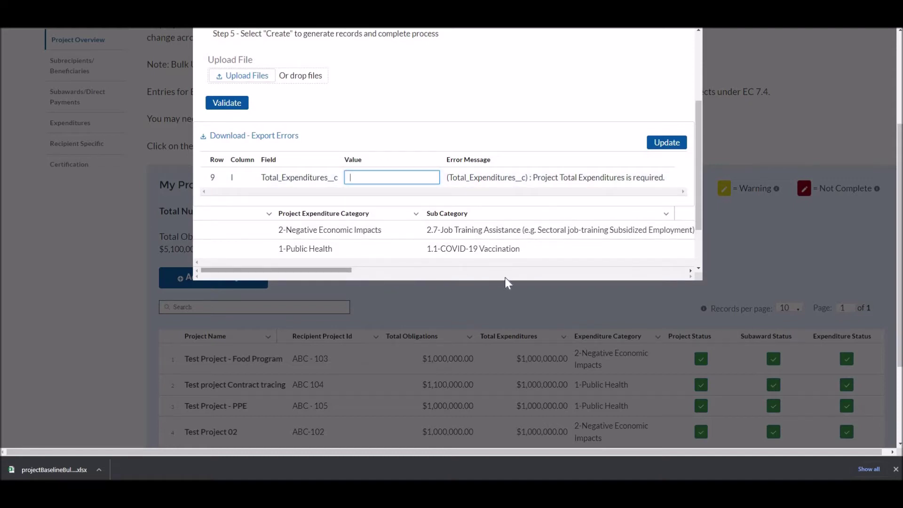
scroll(507, 281, "right", 10)
scroll(274, 269, "left", 7)
scroll(223, 190, "left", 5)
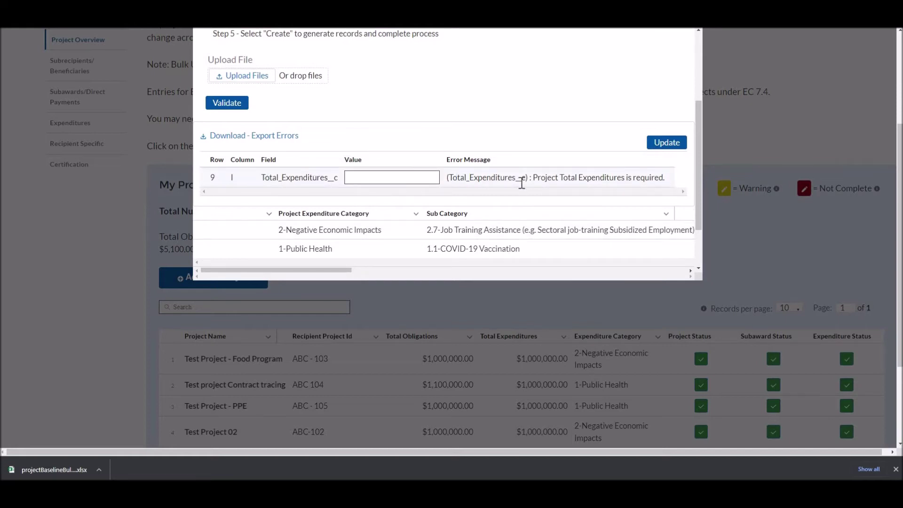
left_click(407, 177)
type("1000000")
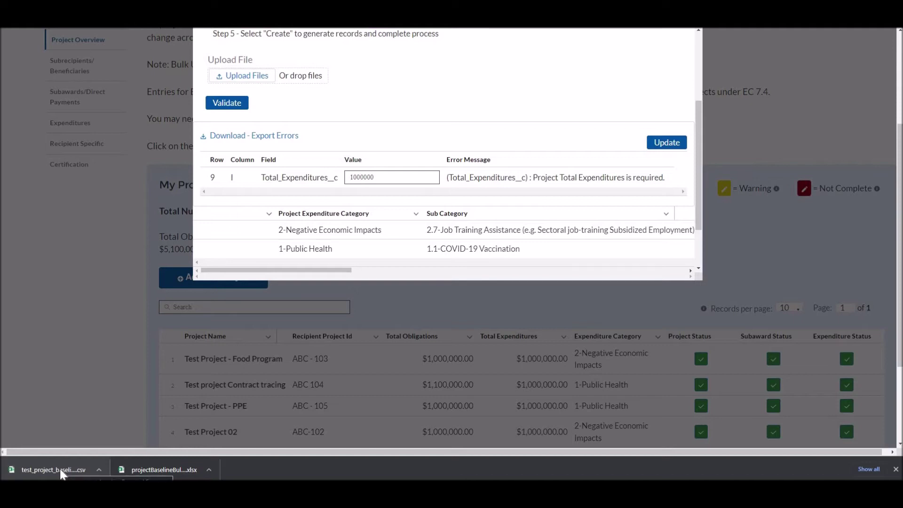
Open the exported errors CSV in Excel, maximize it and widen columns A to E, with column D wider still
left_click(61, 473)
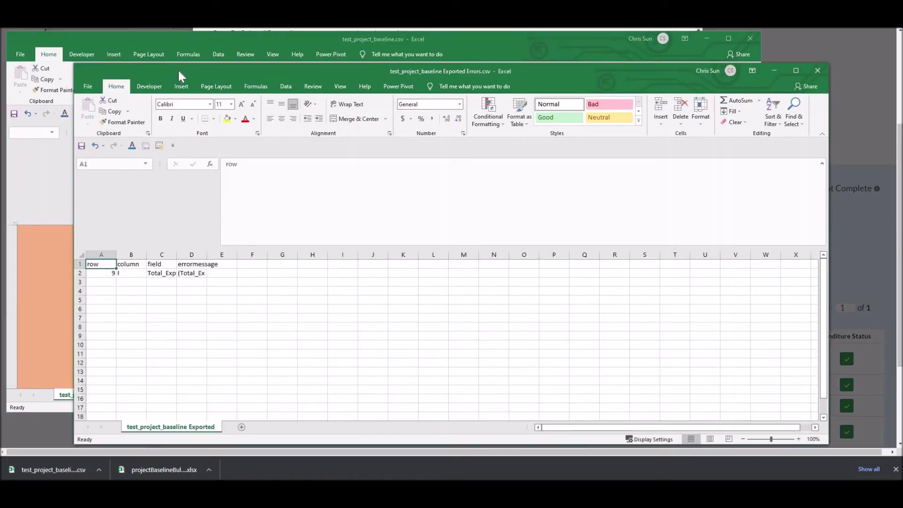
key("super+Up")
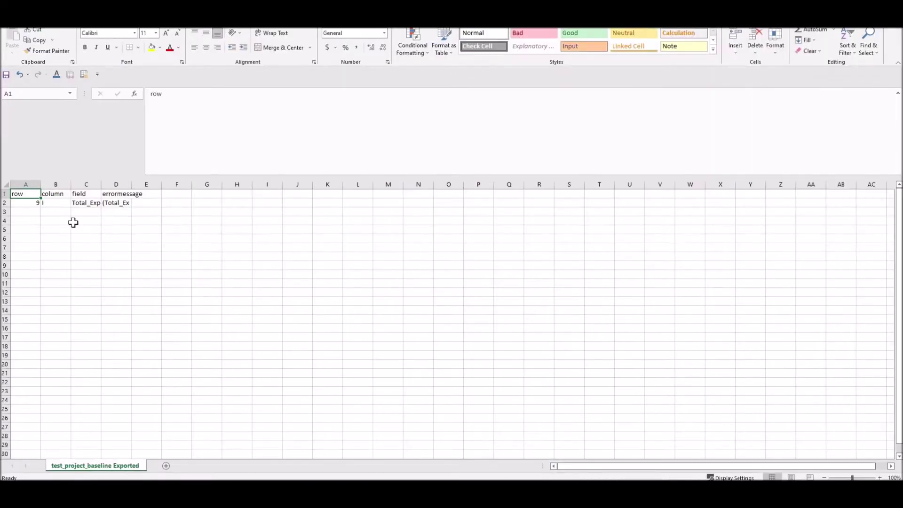
left_click(37, 211)
left_click_drag(25, 184, 192, 184)
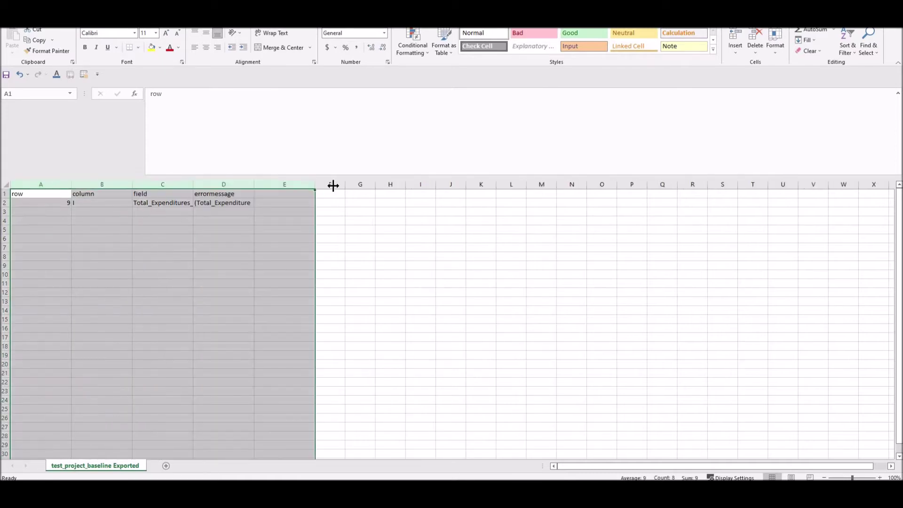
left_click(223, 229)
left_click_drag(254, 184, 333, 184)
Examine the row number, column letter, field and full error message recorded in row 2 of the exported errors
key("Up")
key("Up")
key("Up")
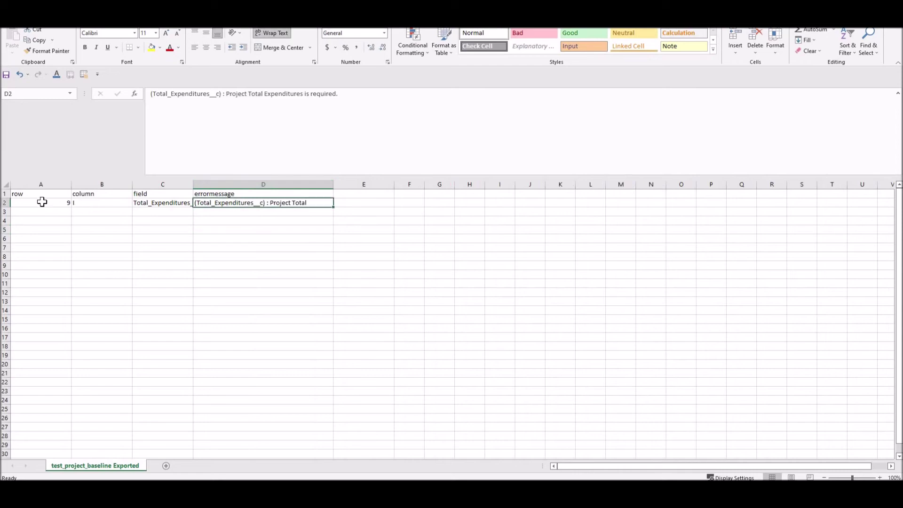
key("Down")
key("Left")
key("Left")
left_click(42, 202)
left_click(121, 203)
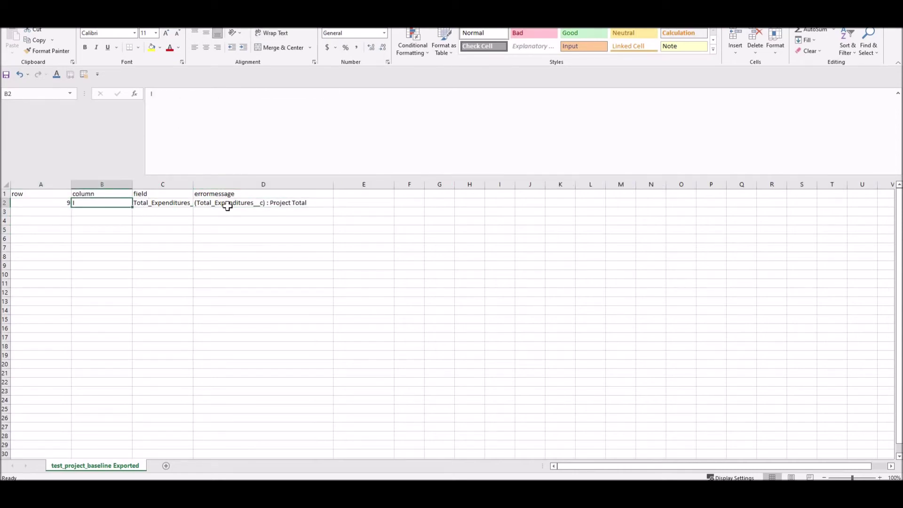
key("Right")
key("Right")
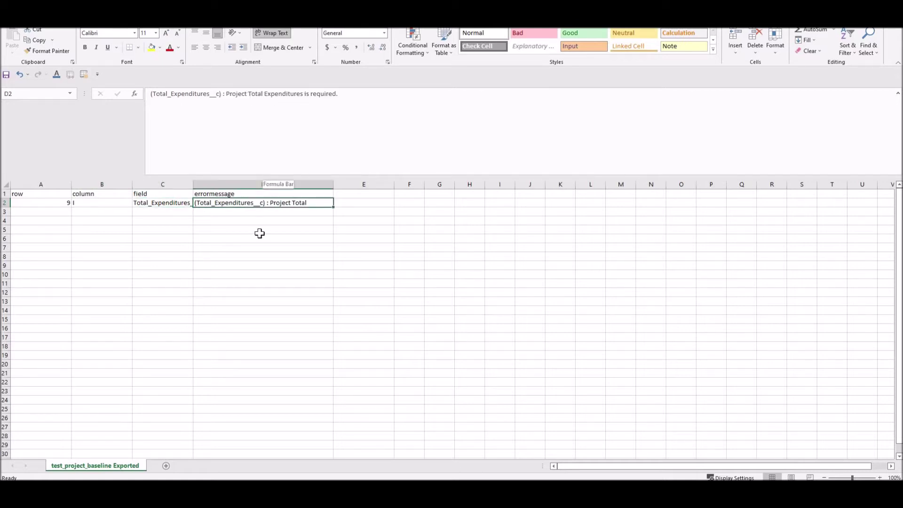
key("Down")
key("Down")
key("Down")
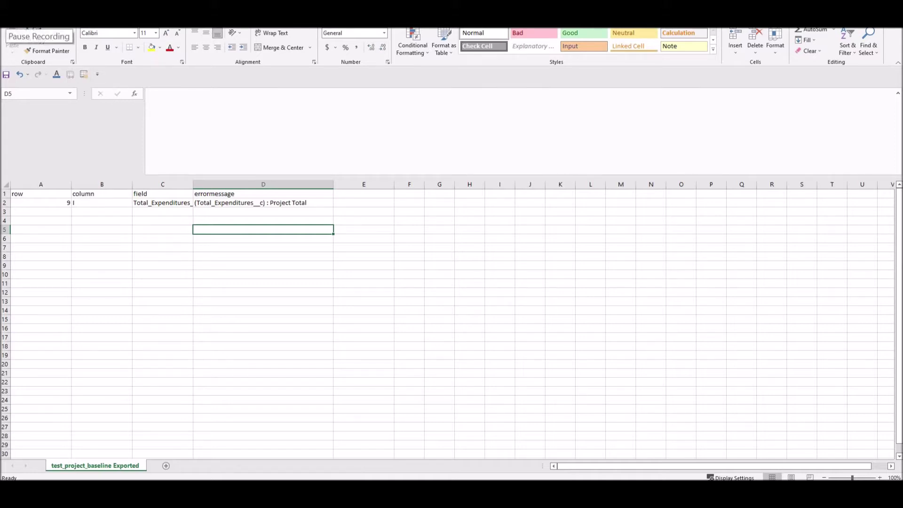
Switch back to the Treasury portal and update the upload with the corrected row 9 total expenditures
key("alt+Tab")
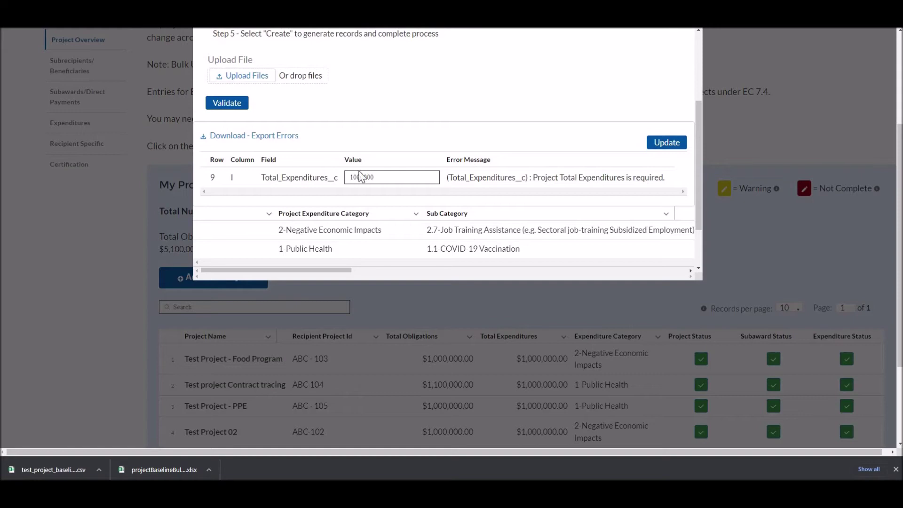
left_click(365, 177)
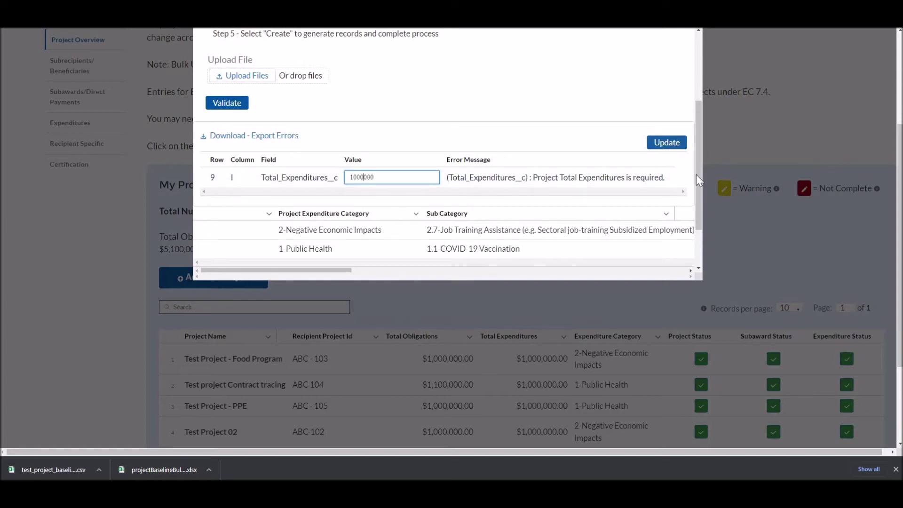
left_click(661, 143)
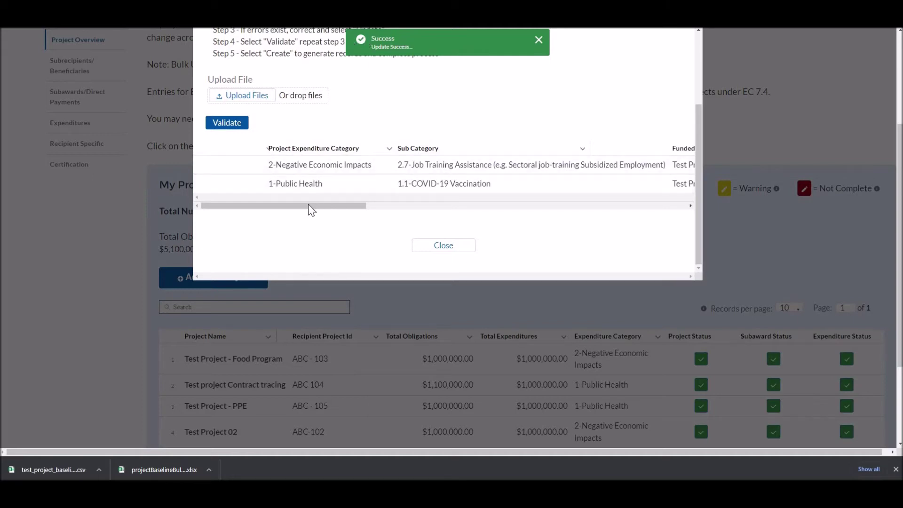
Check the Total Expenditures column of the updated records and validate the upload again
left_click_drag(459, 206, 517, 205)
scroll(504, 164, "right", 3)
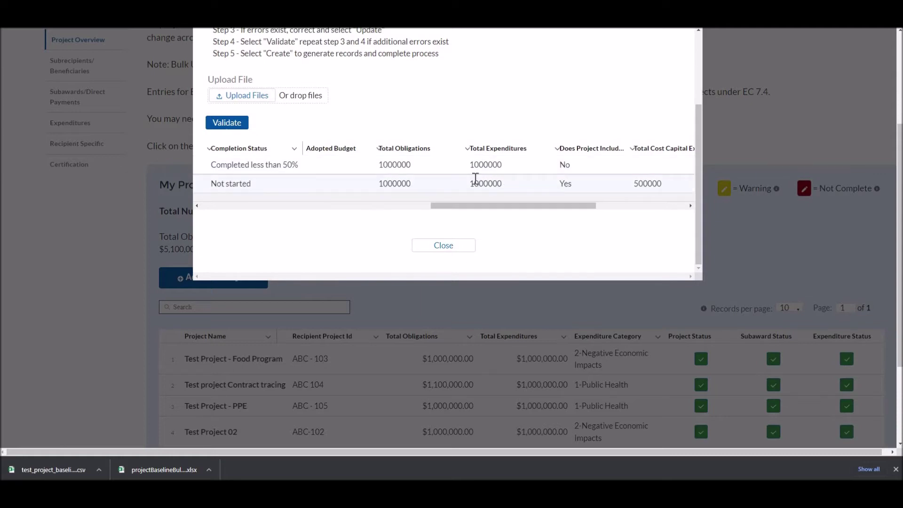
scroll(379, 188, "up", 3)
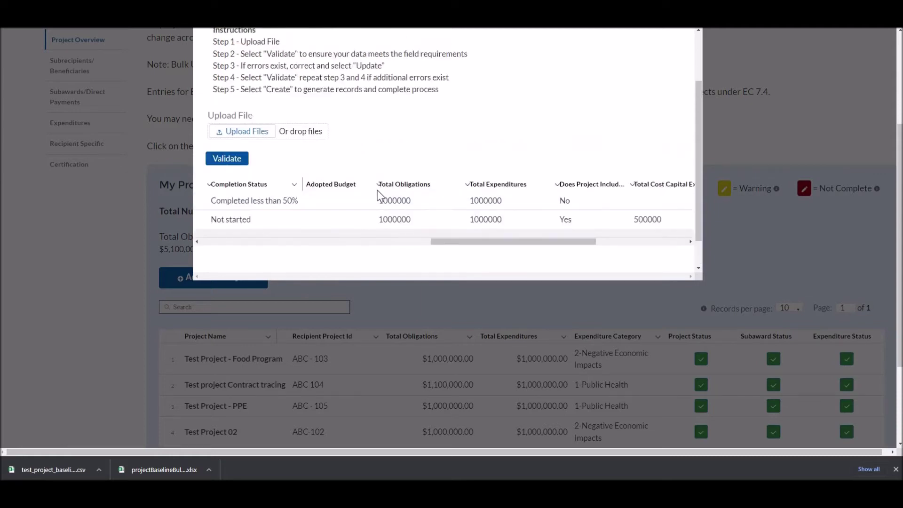
scroll(382, 181, "down", 3)
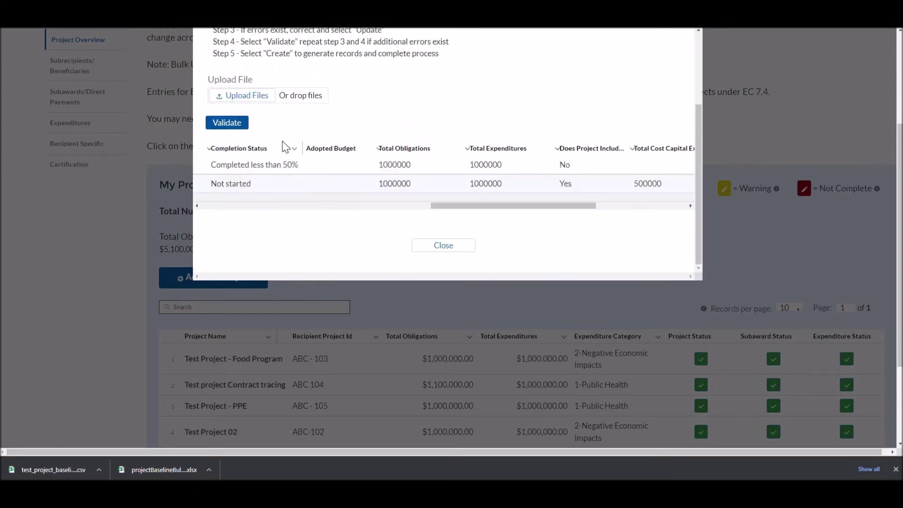
left_click(224, 132)
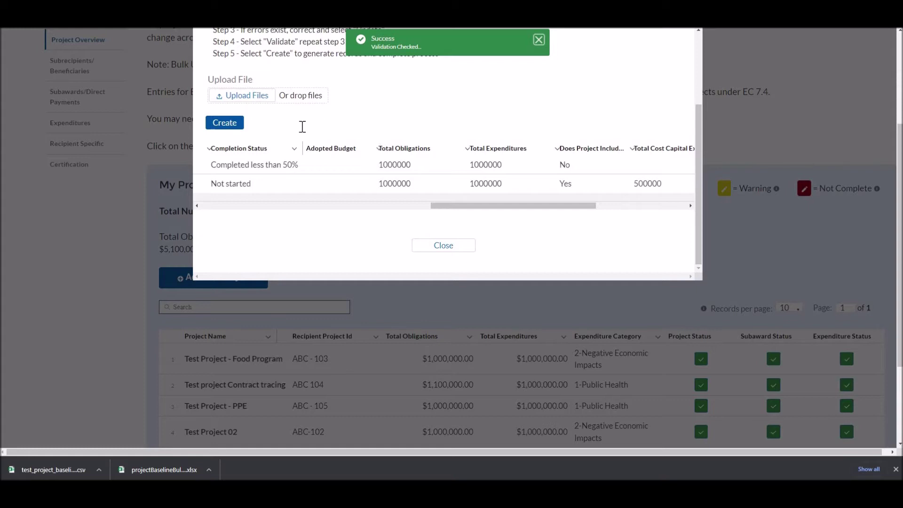
Create the project records from the validated upload and close the bulk upload window to view the project list
scroll(378, 162, "up", 3)
scroll(378, 162, "down", 3)
left_click(227, 124)
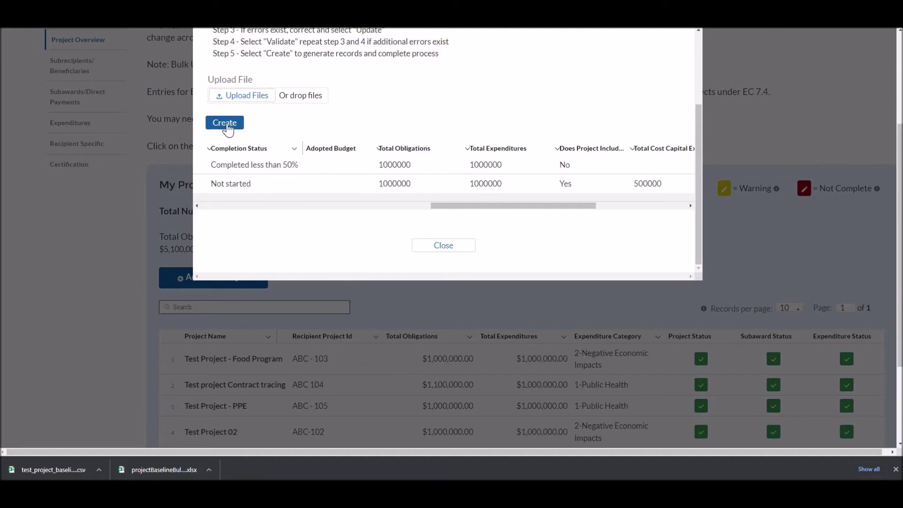
left_click(228, 126)
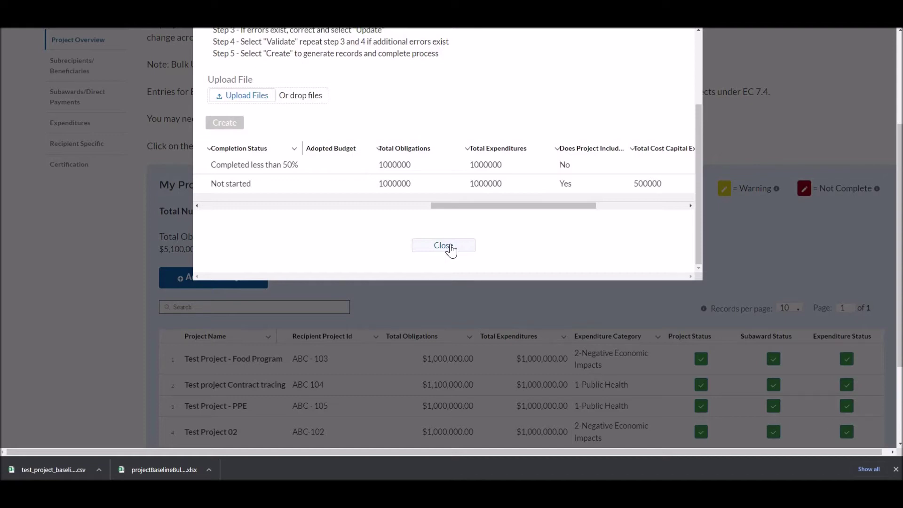
left_click(448, 246)
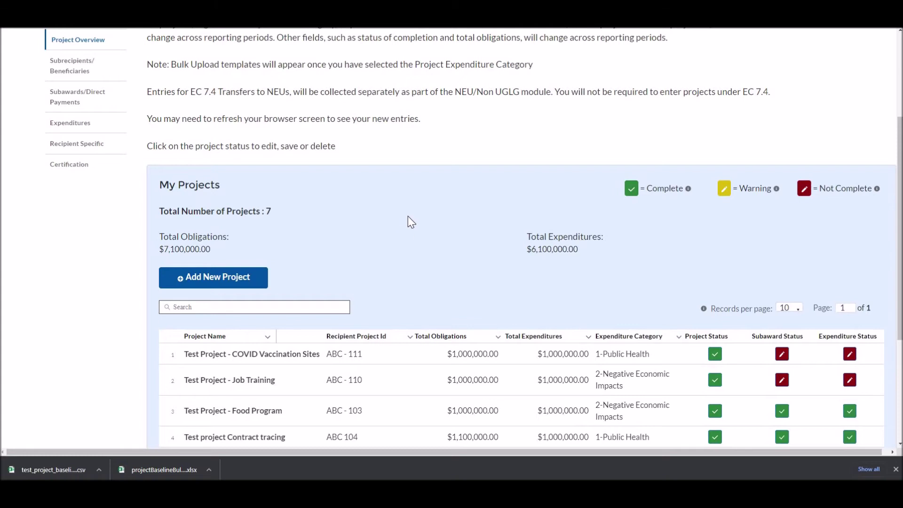
scroll(455, 224, "down", 3)
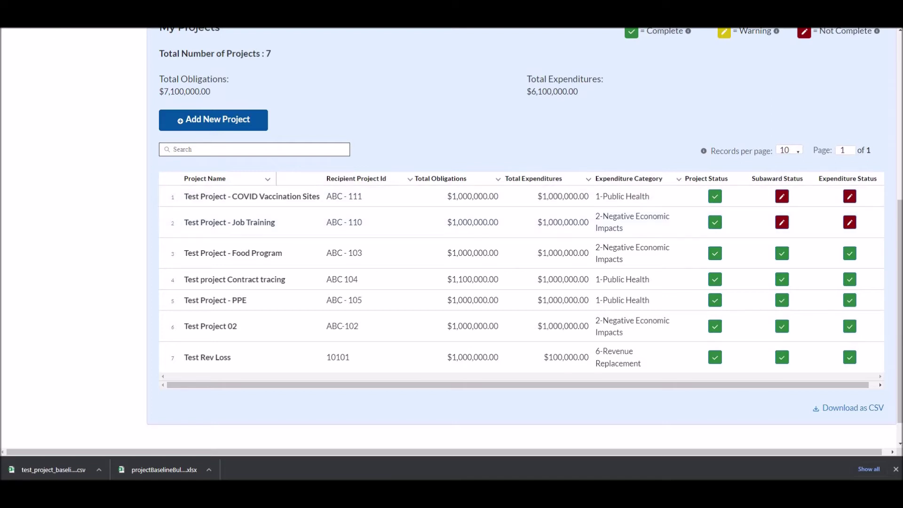
scroll(475, 243, "up", 3)
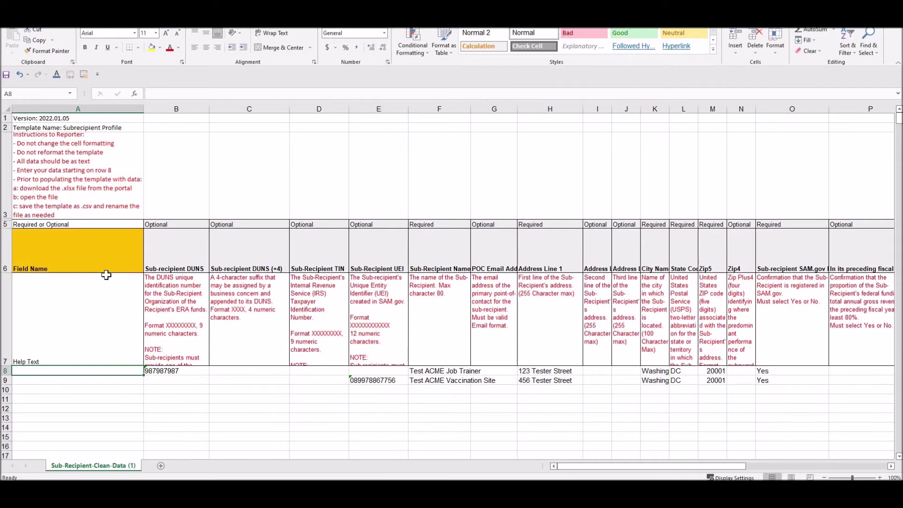
Examine the version, reporter instructions, field name, help text and required-or-optional rows of the Subrecipient Profile template
left_click(85, 118)
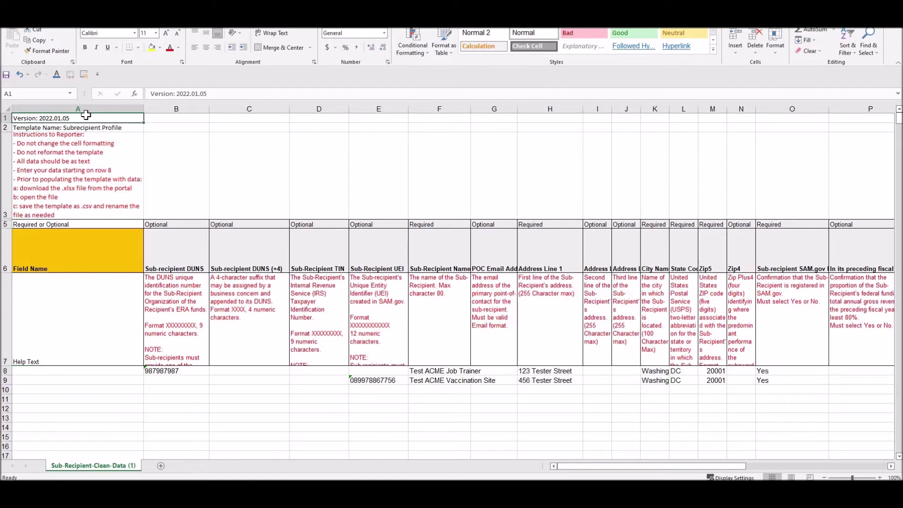
left_click(86, 151)
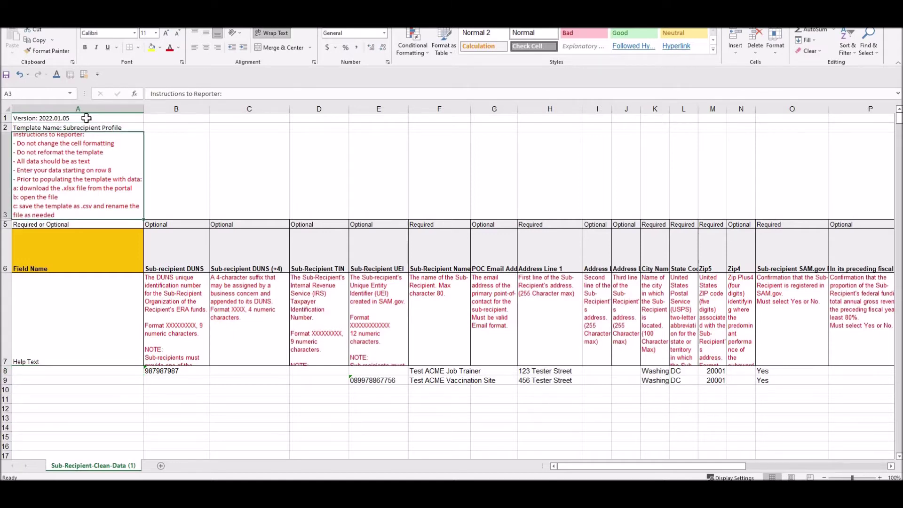
left_click_drag(86, 118, 87, 351)
left_click(86, 351)
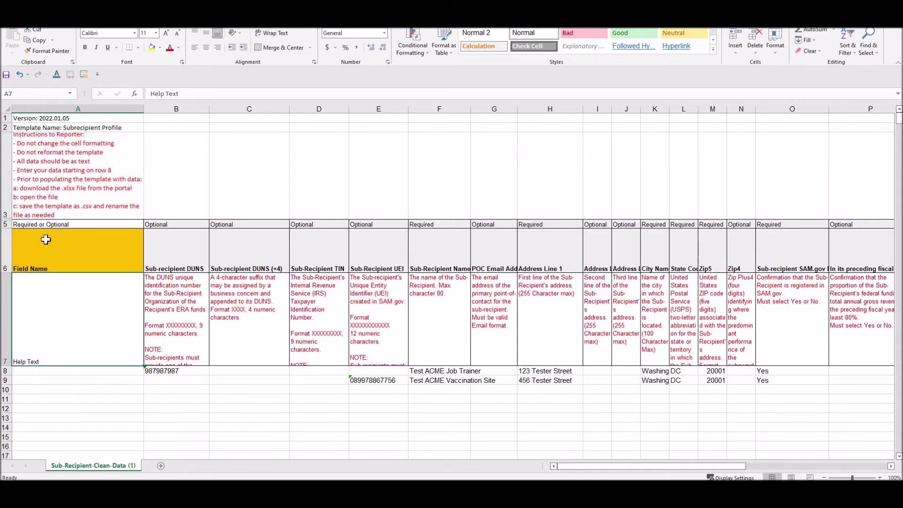
left_click_drag(46, 240, 351, 258)
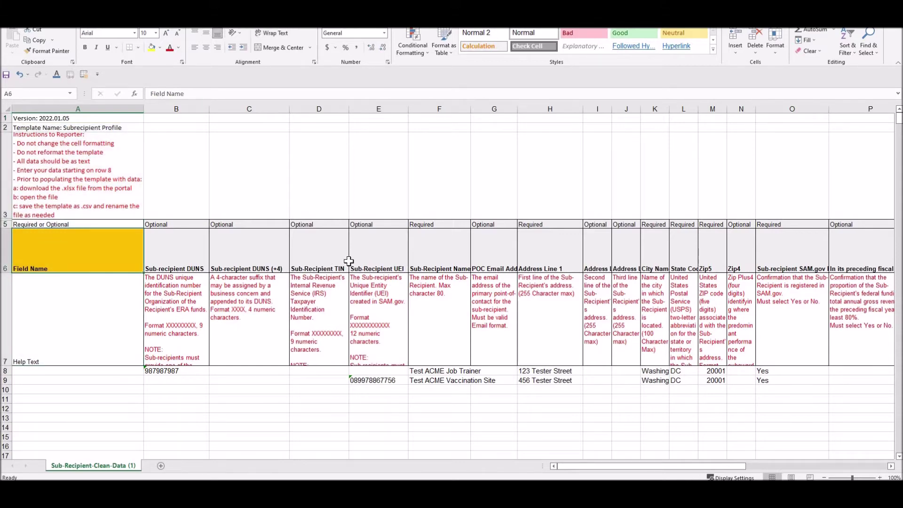
left_click(131, 254)
left_click_drag(85, 348, 254, 338)
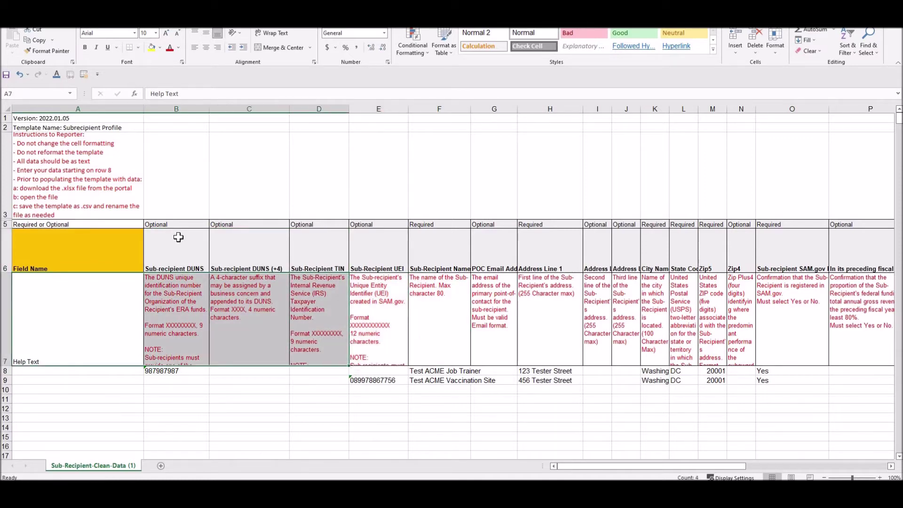
key("Right")
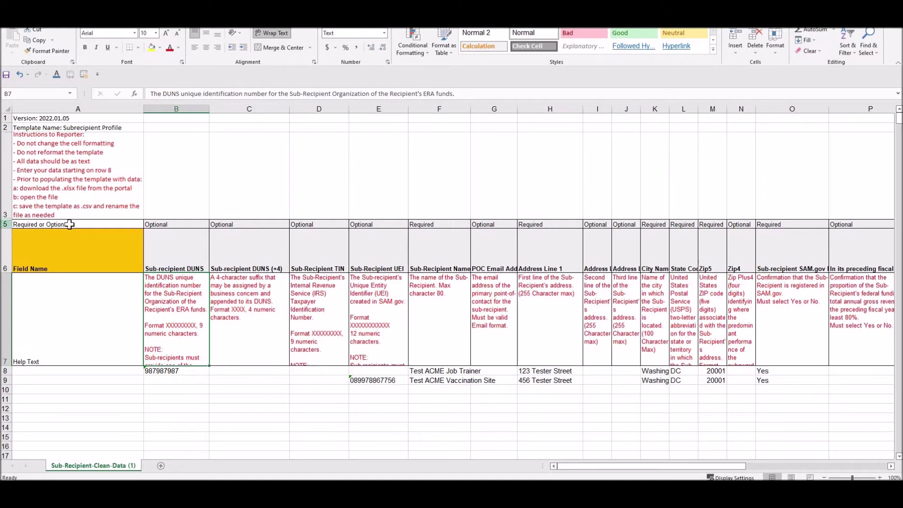
left_click(4, 225)
key("Home")
key("Right")
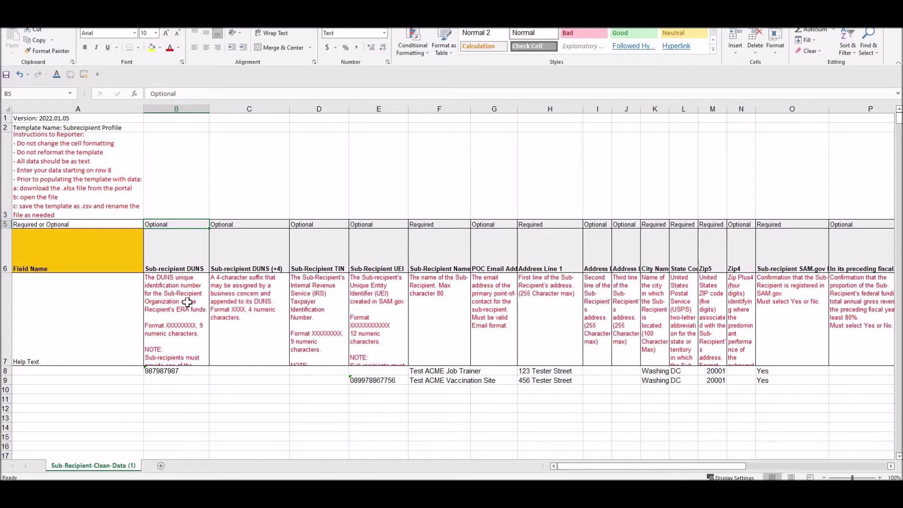
Review the Sub-recipient DUNS, TIN and UEI column headings and check the identifier cells of the row 8 record
left_click(193, 266)
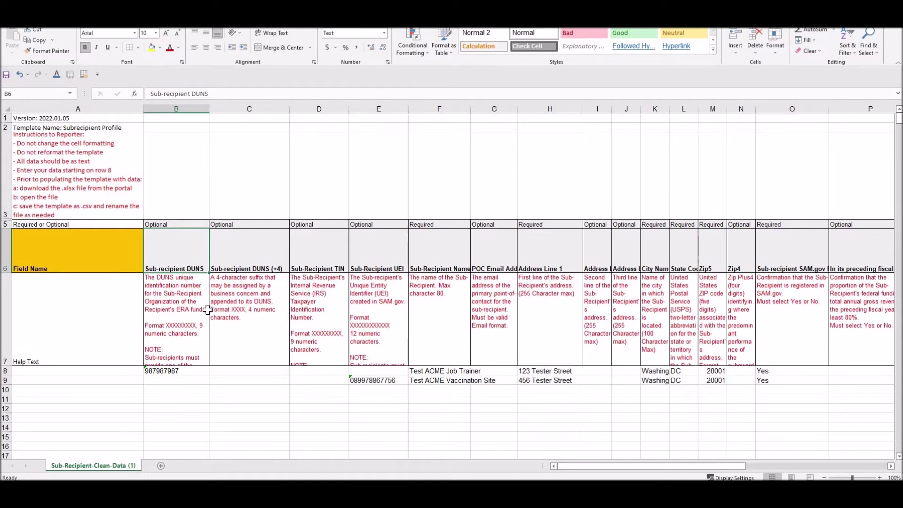
left_click(193, 372)
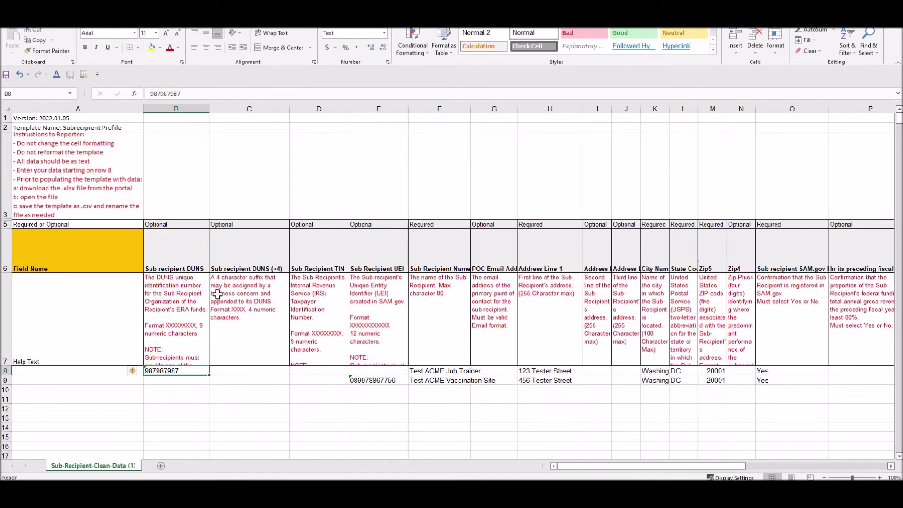
left_click(202, 270)
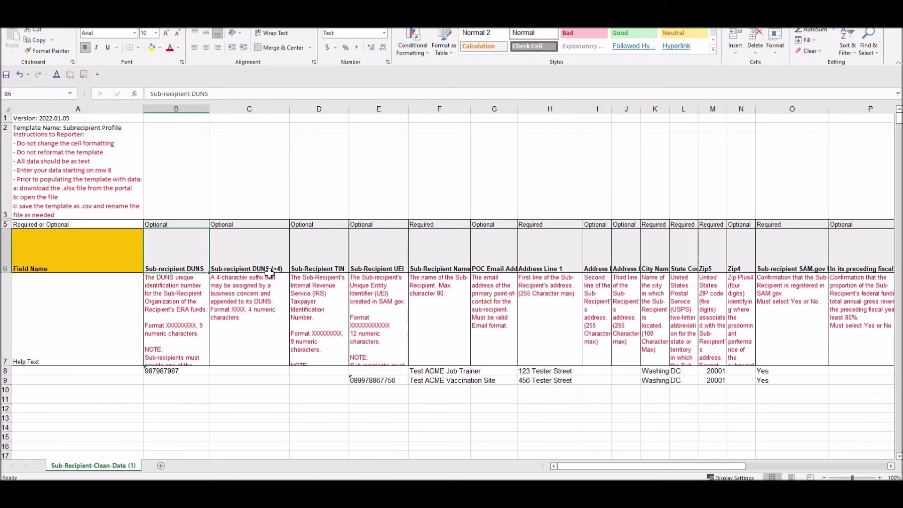
left_click(321, 267)
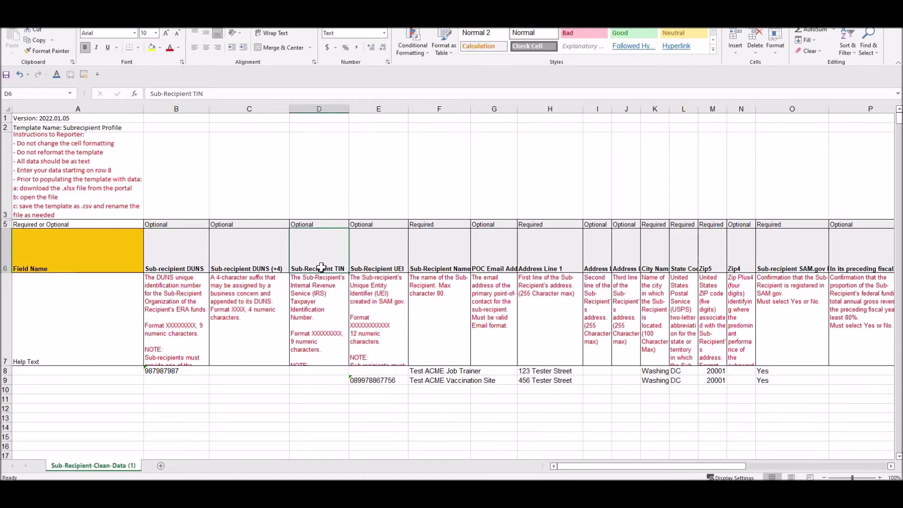
left_click(382, 277)
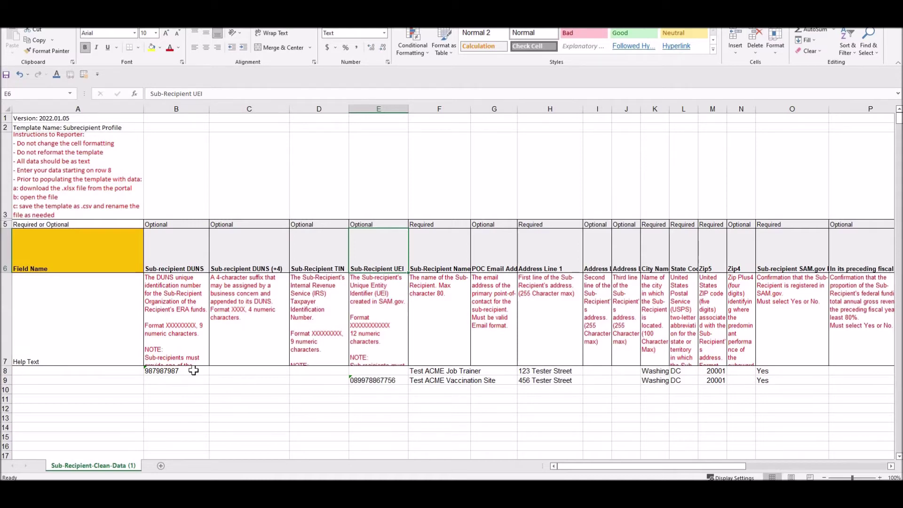
left_click(190, 370)
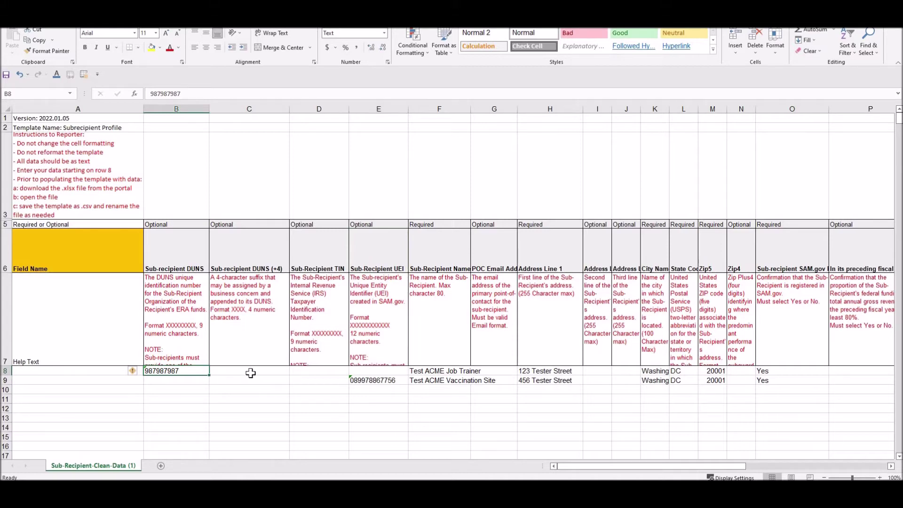
left_click(310, 370)
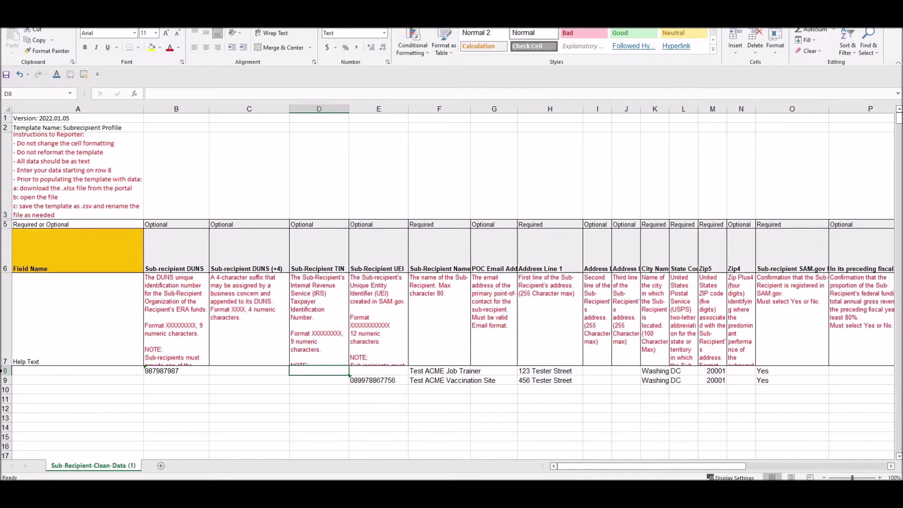
Compare the DUNS, UEI and name entries of the two subrecipient records in rows 8 and 9
left_click_drag(5, 371, 5, 380)
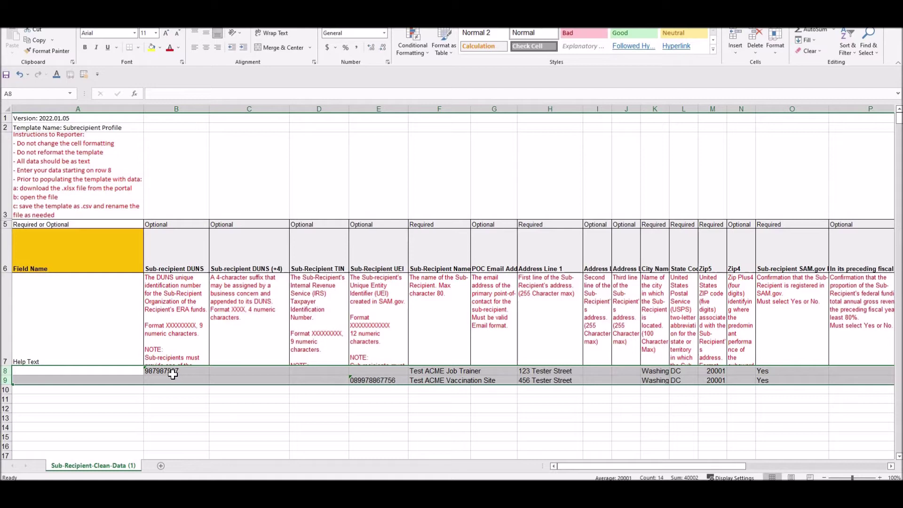
left_click(173, 372)
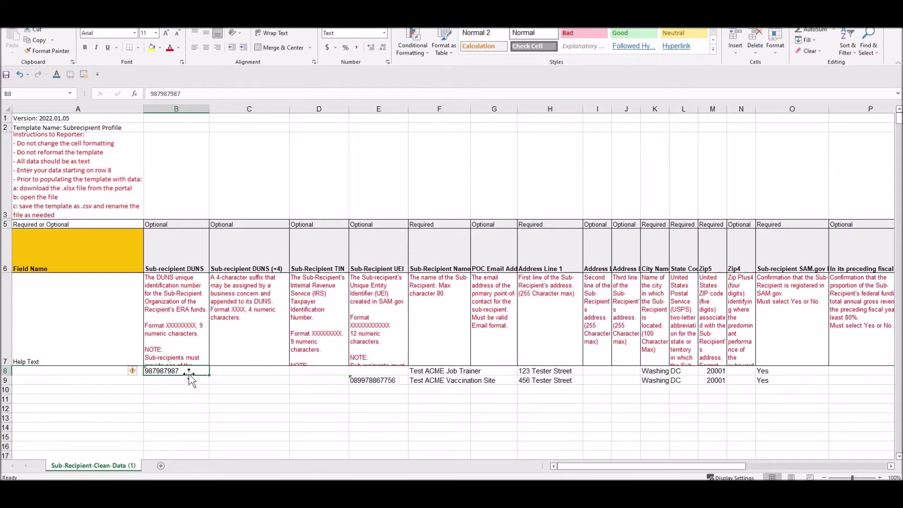
left_click(371, 382)
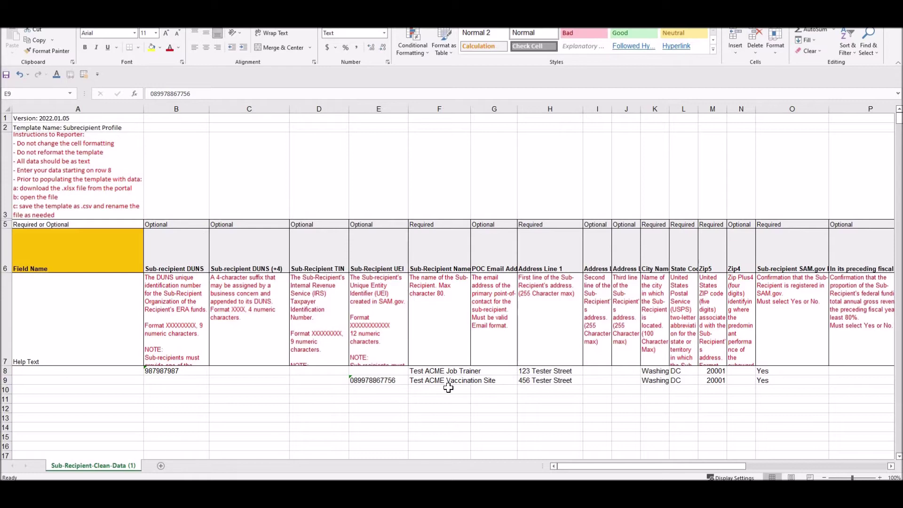
left_click(181, 371)
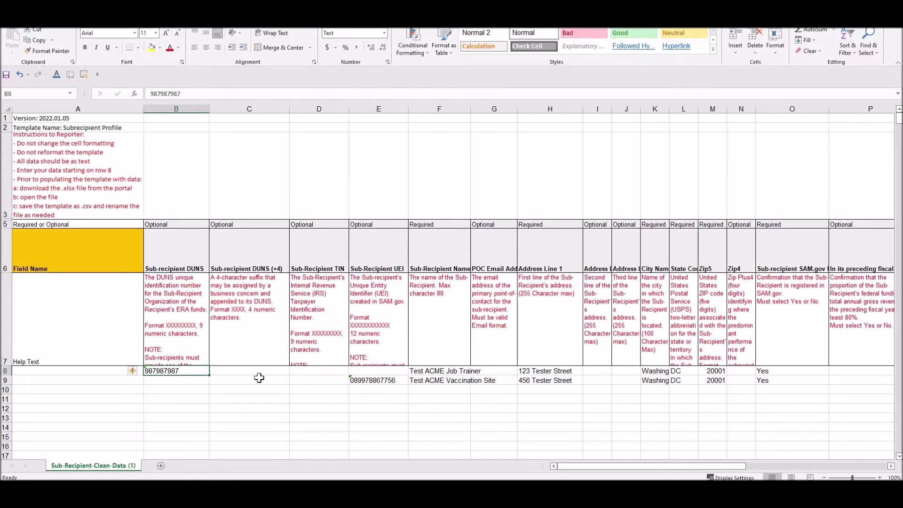
left_click(376, 380)
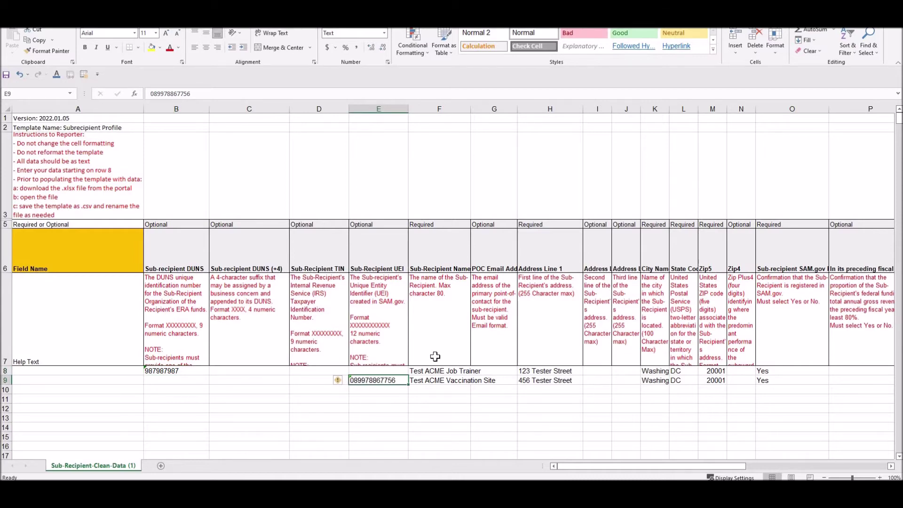
left_click(450, 382)
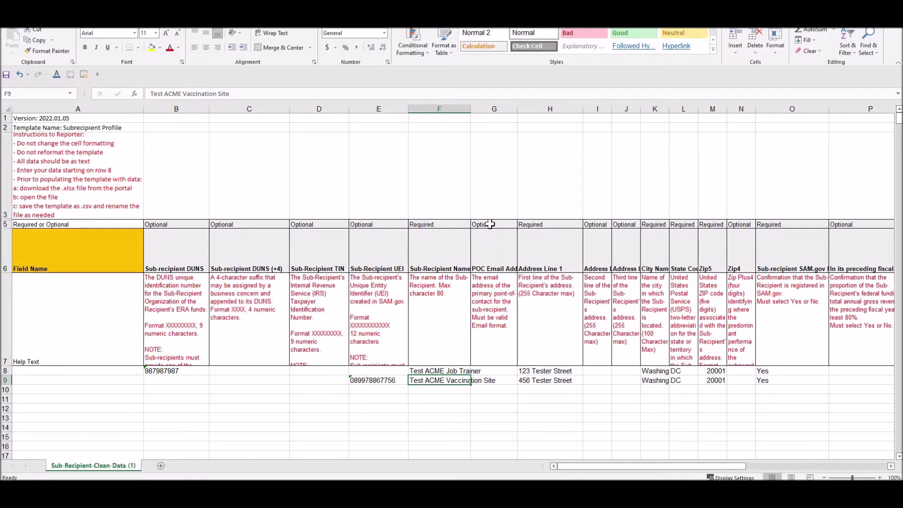
Review the POC Email Address, Address Line 1, City Name, State Code and Zip5 columns for both subrecipient records
left_click_drag(488, 260, 502, 394)
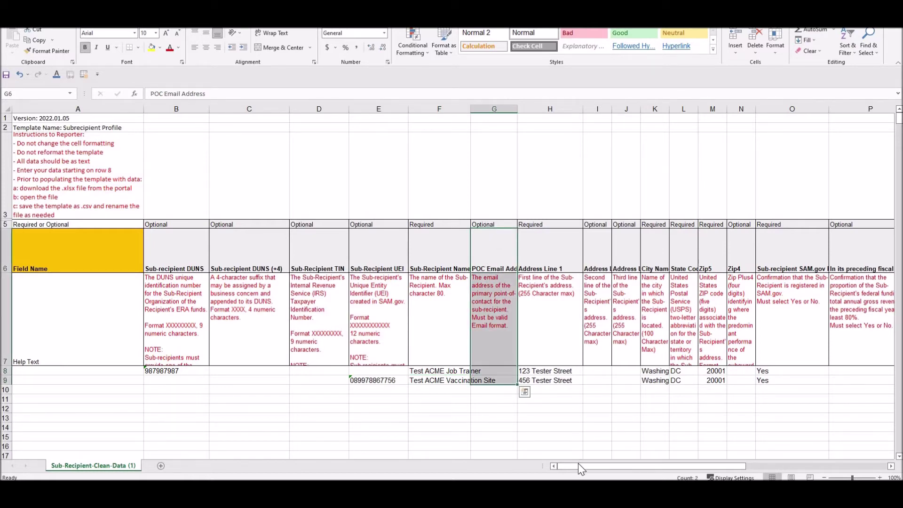
scroll(594, 460, "right", 3)
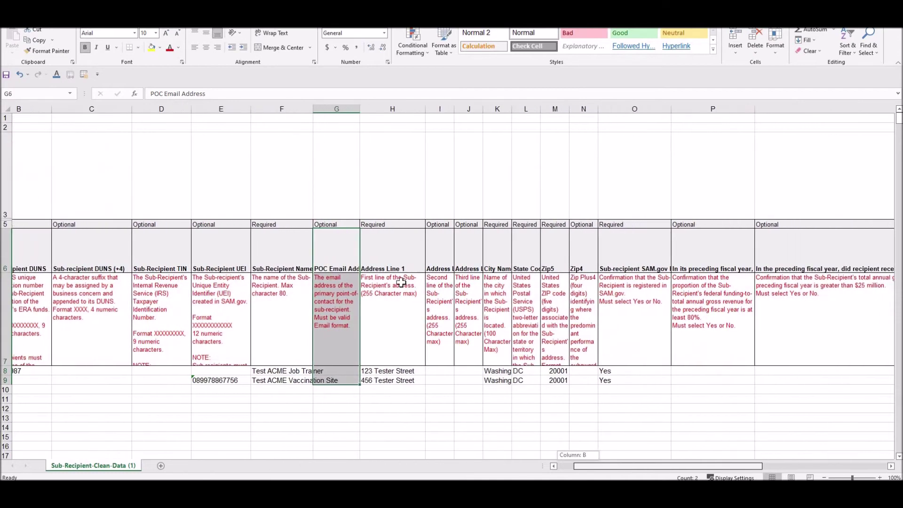
left_click_drag(425, 359, 432, 386)
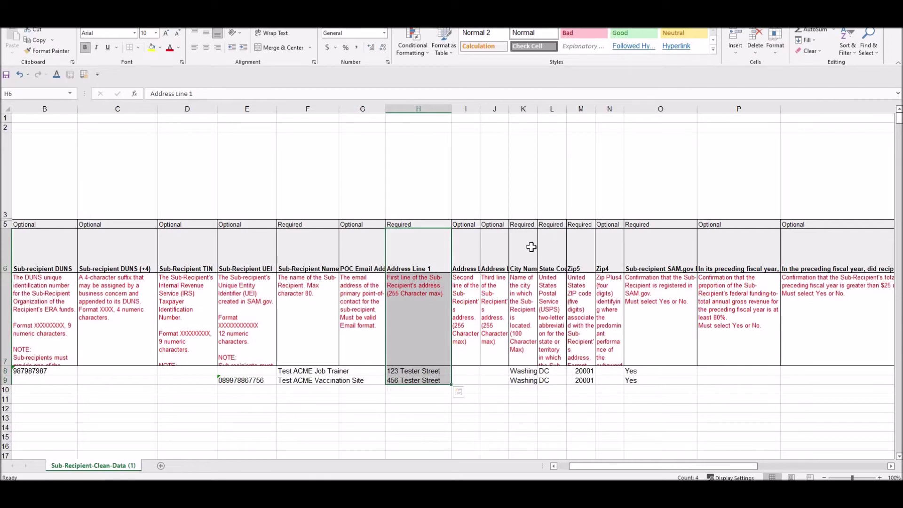
left_click_drag(528, 249, 541, 379)
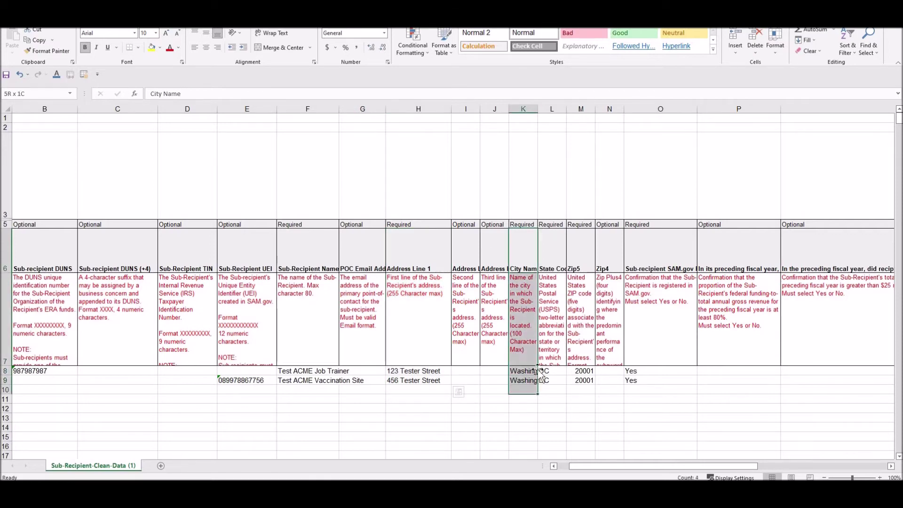
left_click_drag(552, 263, 558, 380)
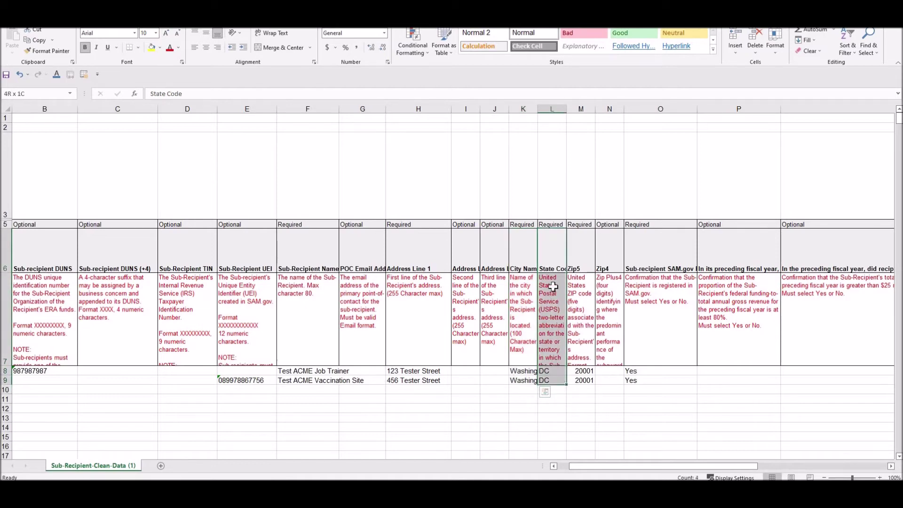
key("ctrl+Down")
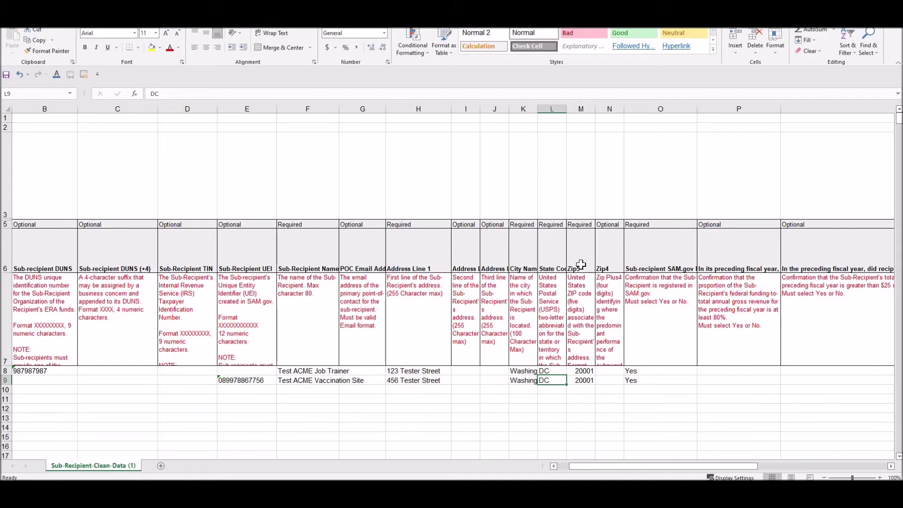
left_click_drag(583, 263, 583, 380)
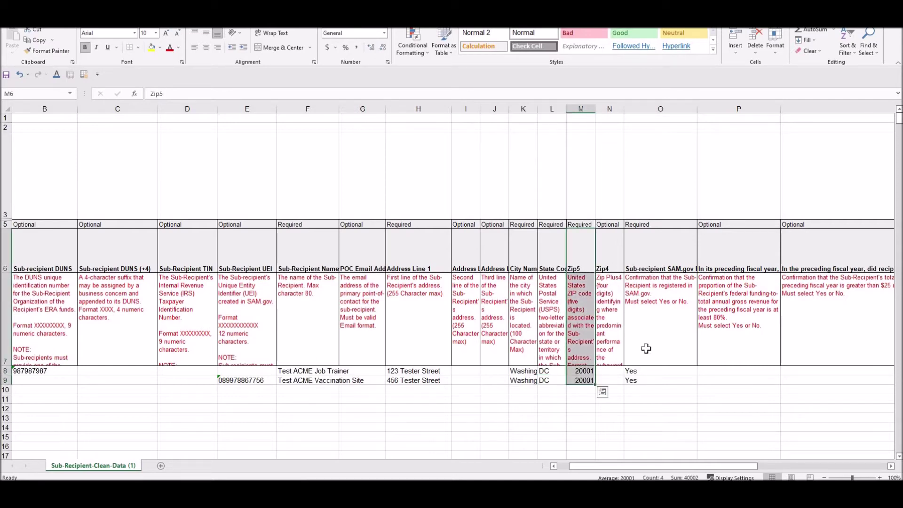
Check the SAM.gov registration answers in rows 8 and 9 and the optional columns about federal revenue in the preceding fiscal year
left_click_drag(658, 263, 658, 329)
left_click_drag(651, 383, 651, 384)
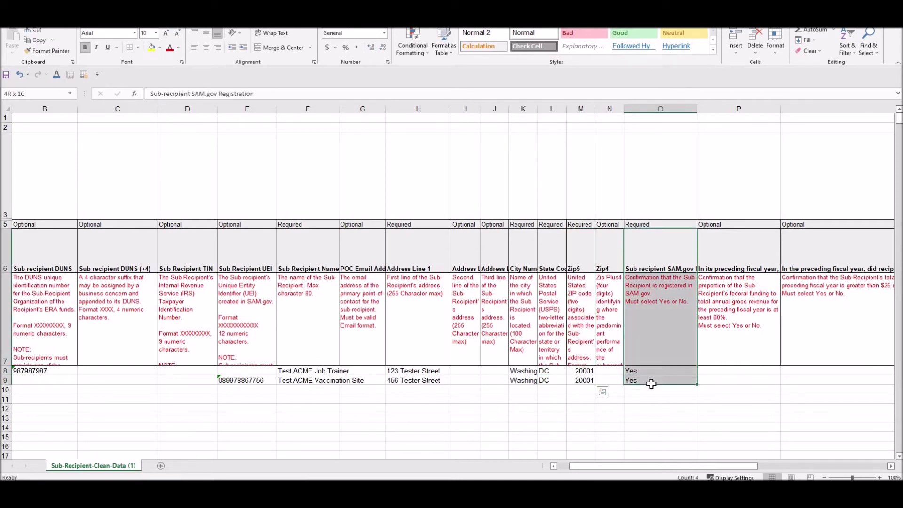
left_click(651, 378)
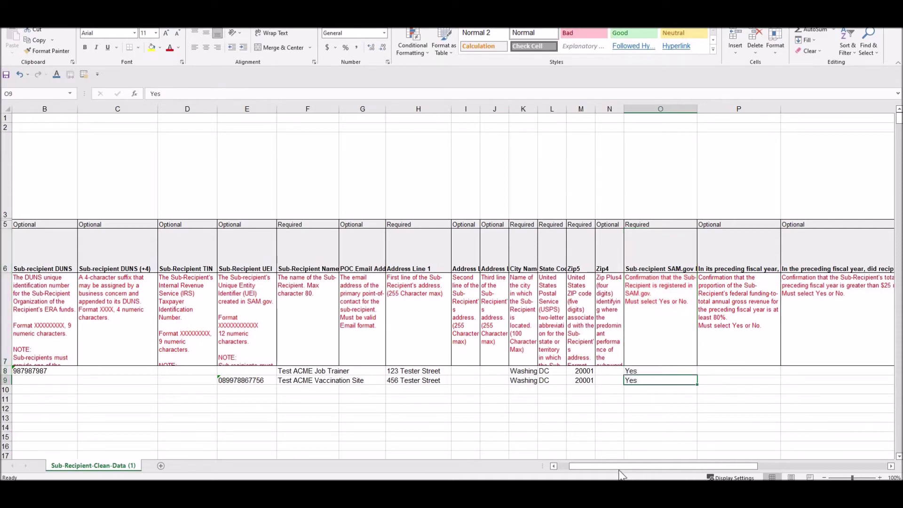
left_click_drag(635, 469, 745, 455)
scroll(467, 315, "right", 5)
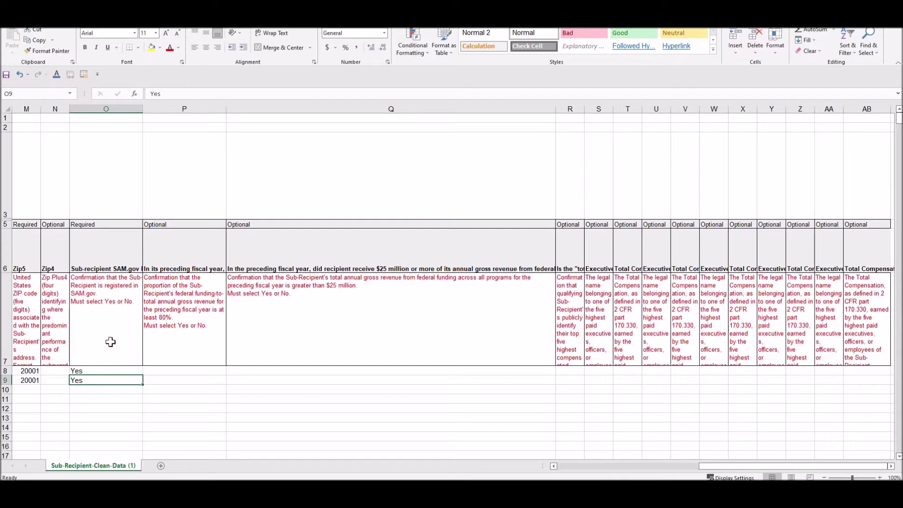
key("Up")
key("Down")
key("Up")
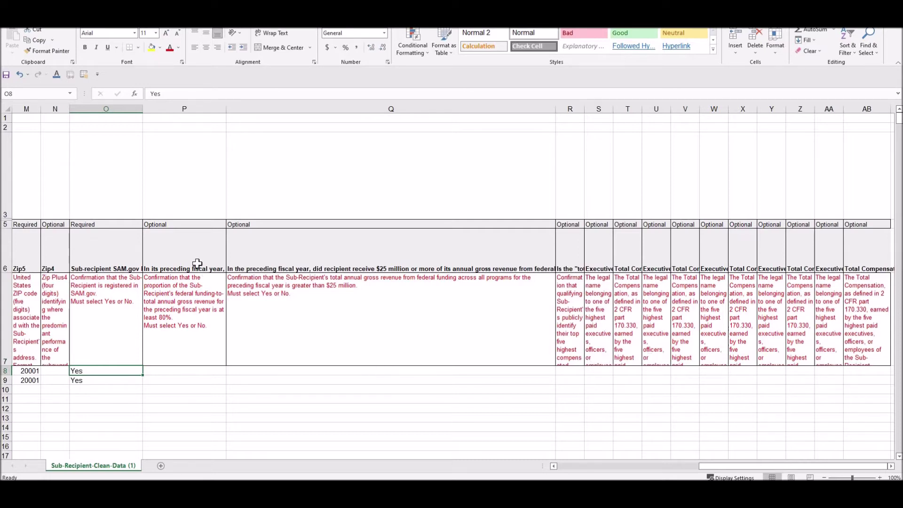
left_click_drag(197, 263, 522, 382)
scroll(612, 369, "left", 6)
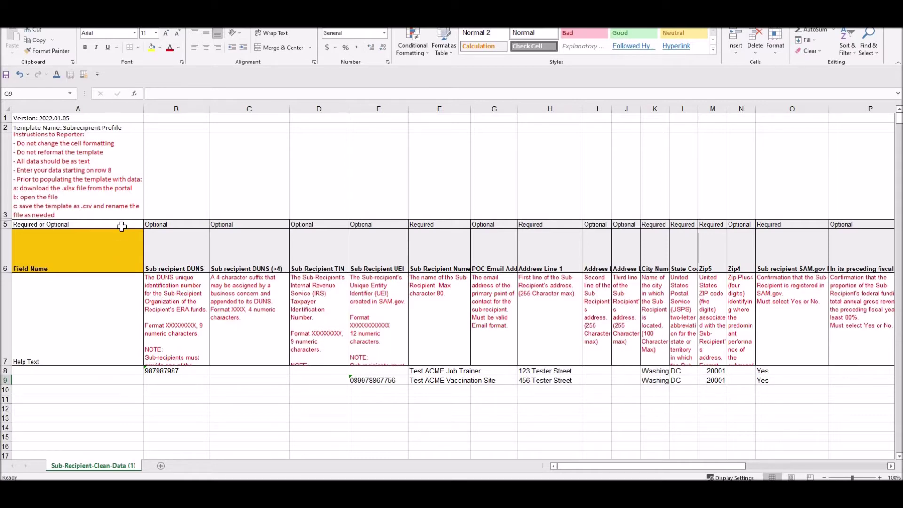
Return to the cell beside the reporter instructions and switch to the Treasury portal's Subrecipients or Beneficiaries page
left_click(169, 157)
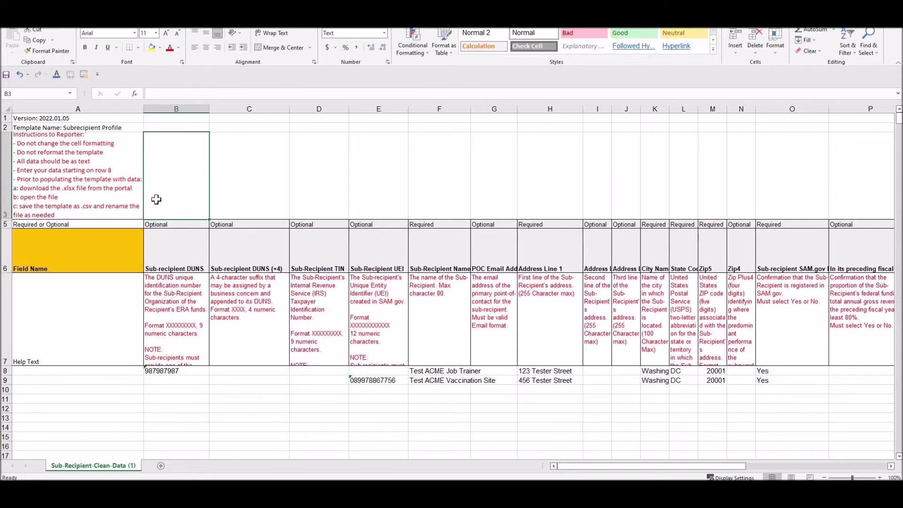
key("Left")
key("Right")
key("alt+Tab")
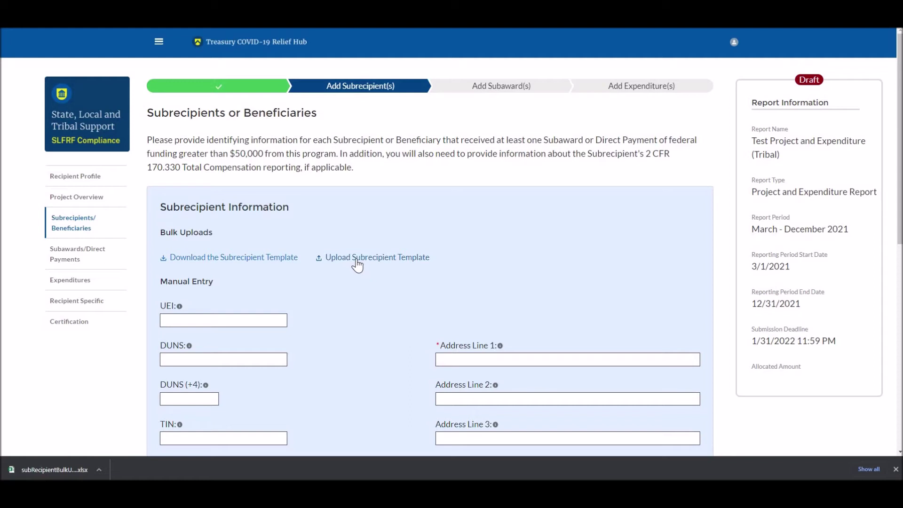
Upload subRecipientBulkUpload.csv through the subrecipient template bulk upload
left_click(380, 266)
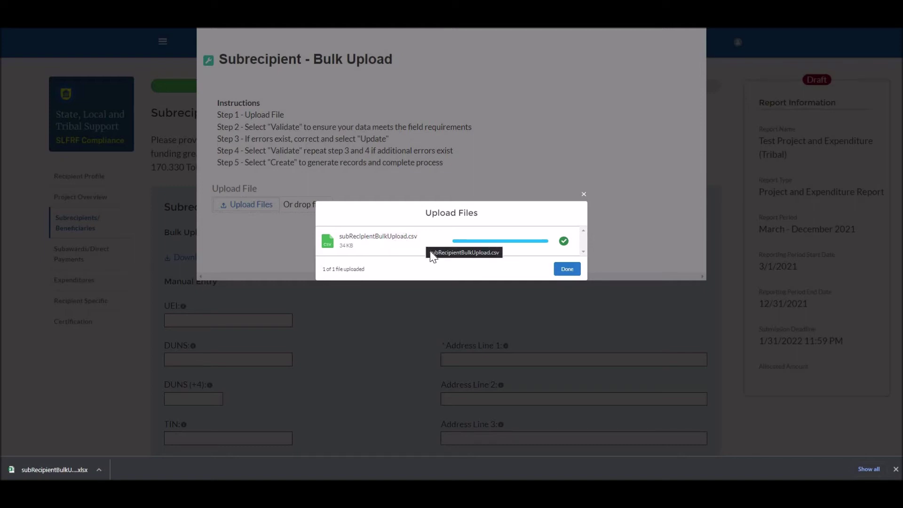
left_click(565, 269)
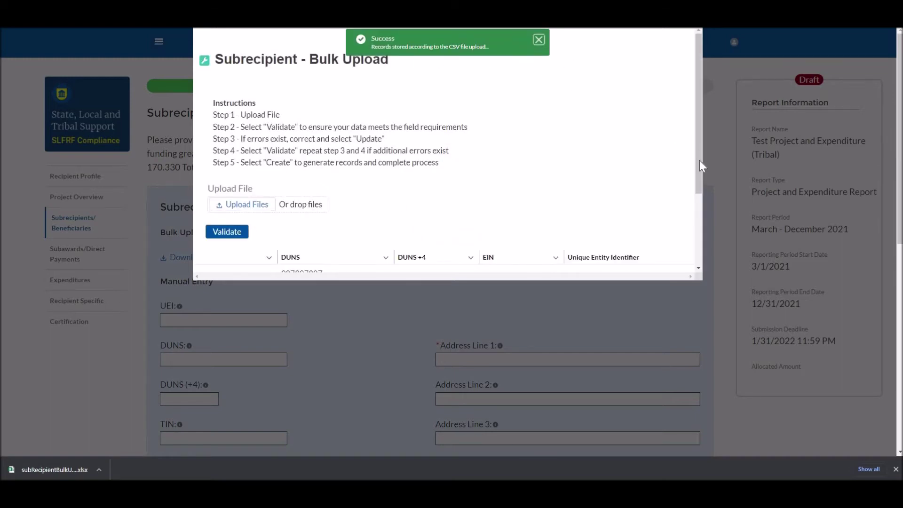
Review the loaded subrecipient rows across all columns of the bulk upload table
scroll(701, 193, "down", 1)
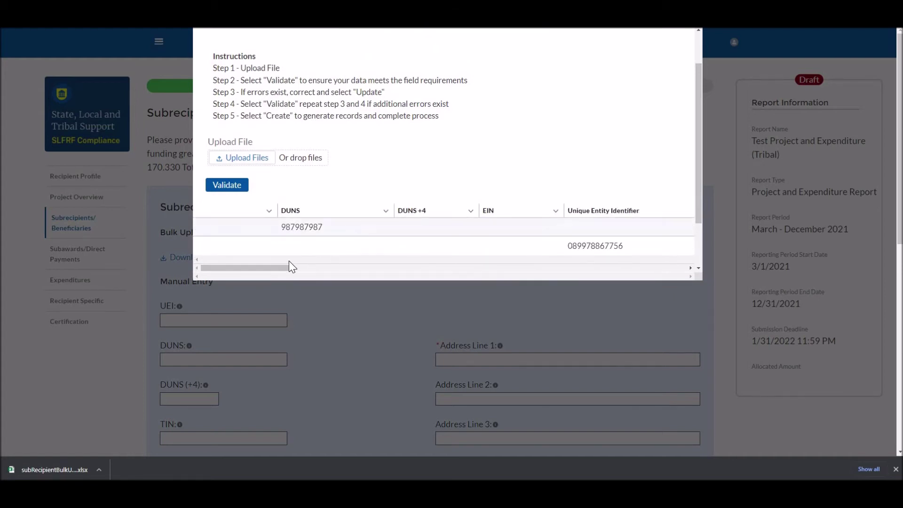
scroll(293, 234, "right", 2)
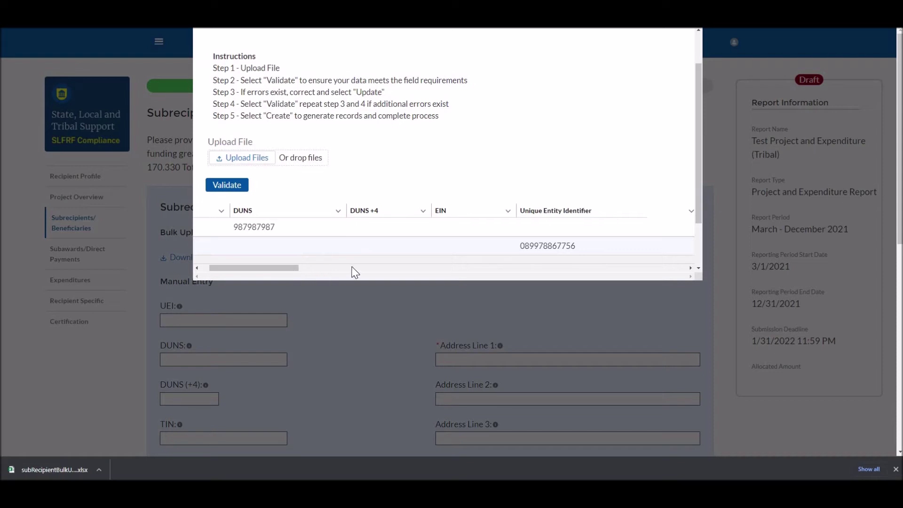
scroll(361, 270, "right", 5)
scroll(375, 269, "right", 4)
left_click_drag(365, 270, 487, 272)
scroll(464, 270, "right", 3)
scroll(404, 268, "left", 10)
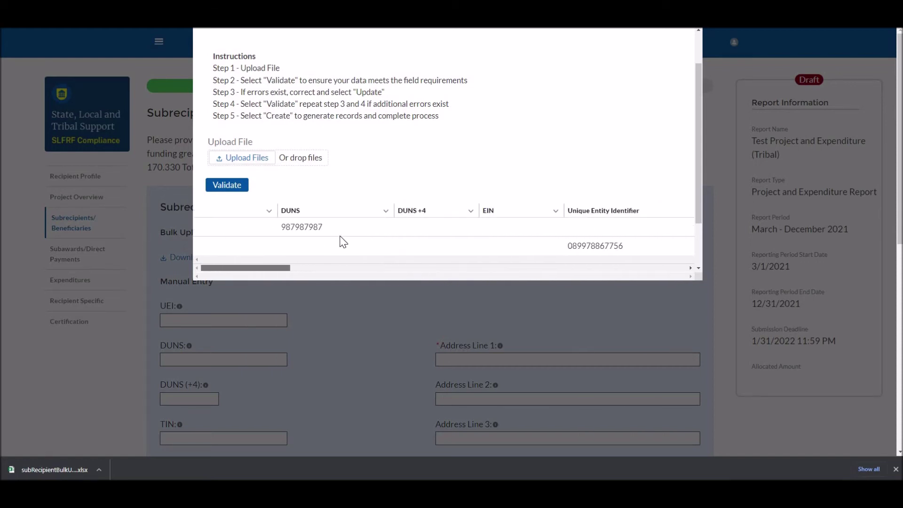
scroll(304, 238, "up", 2)
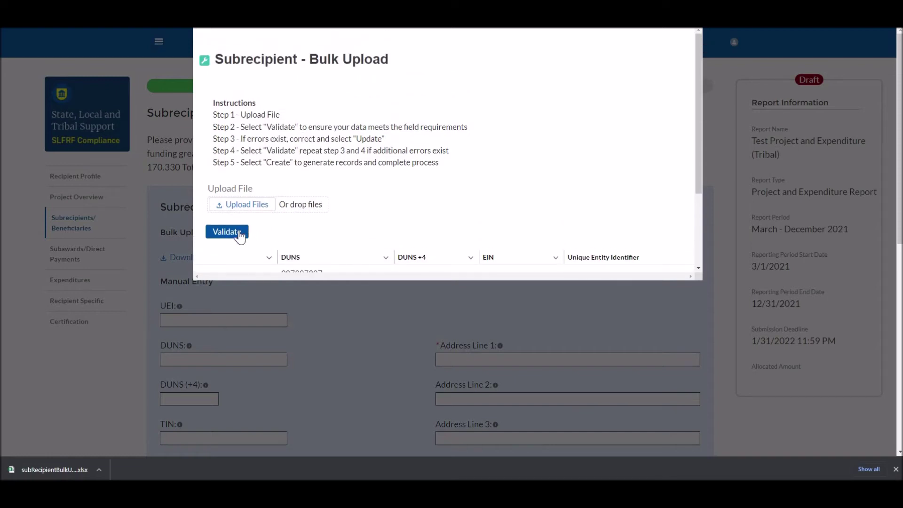
Validate the uploaded subrecipient data, create the records and close the bulk upload window
left_click(240, 234)
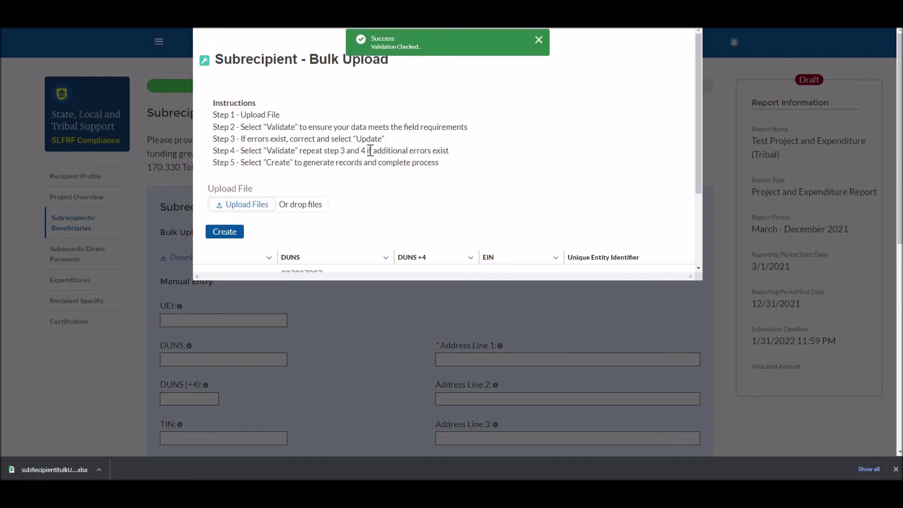
scroll(427, 68, "down", 2)
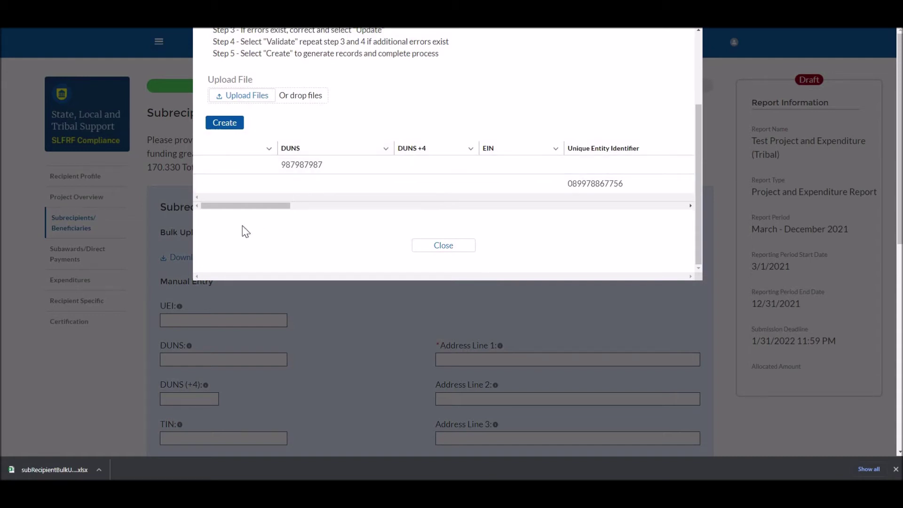
scroll(248, 227, "up", 3)
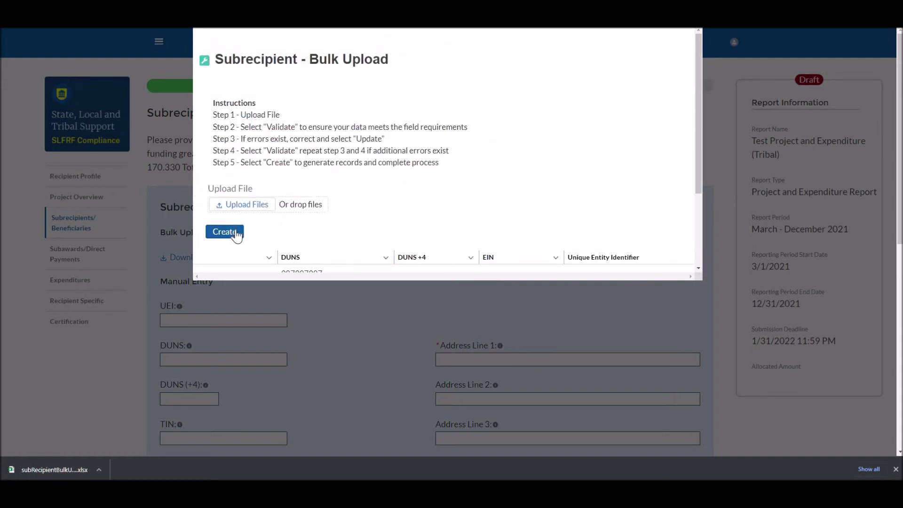
left_click(236, 232)
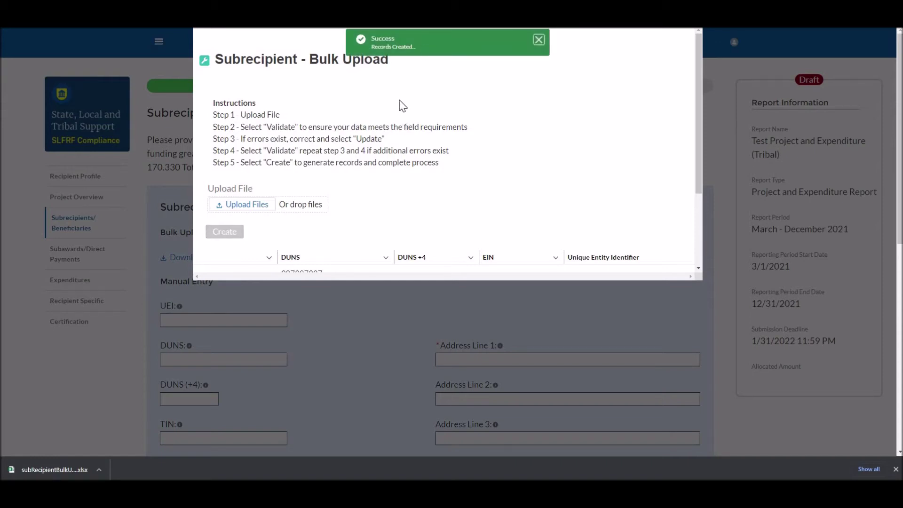
scroll(433, 258, "down", 3)
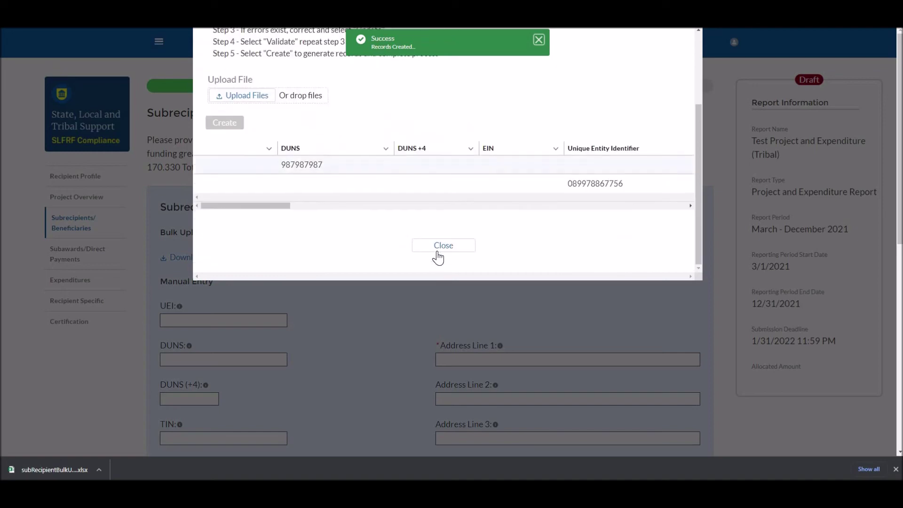
left_click(440, 246)
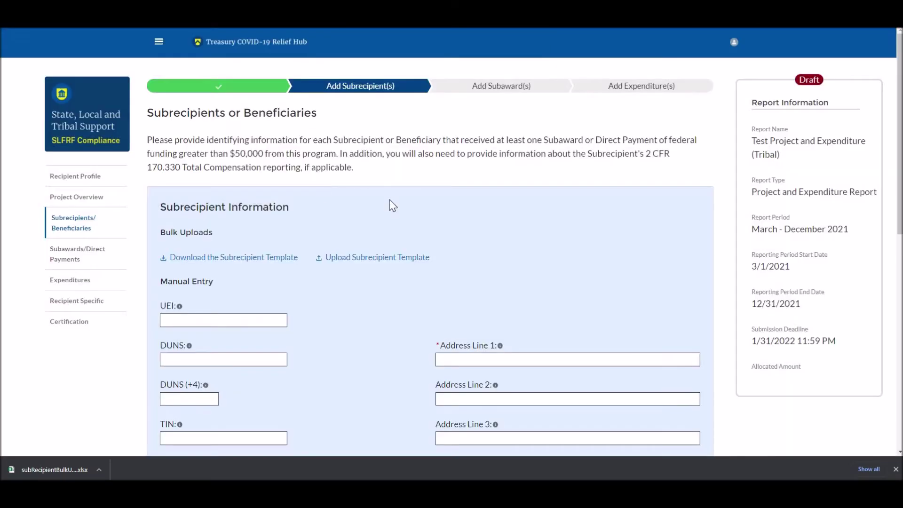
Check the details of Test ACME Job Trainer under My Subrecipients and close the record without changes
scroll(363, 190, "down", 10)
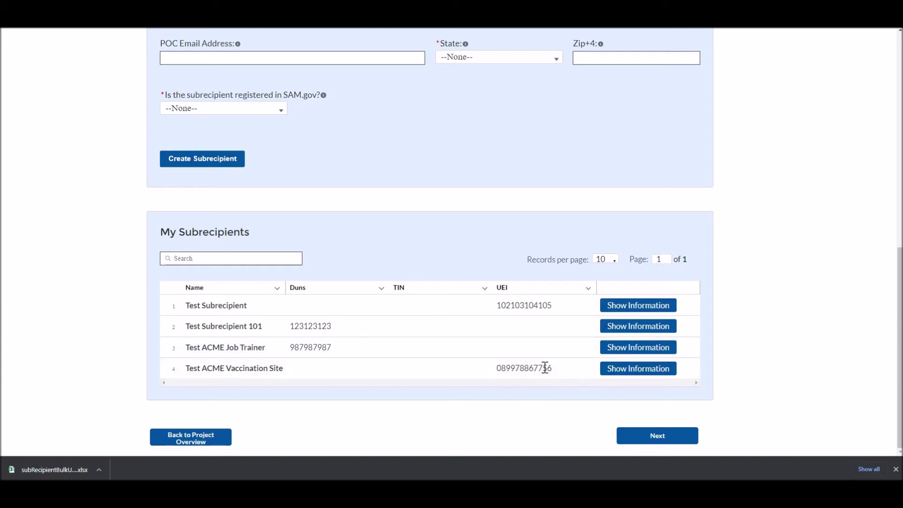
left_click(617, 352)
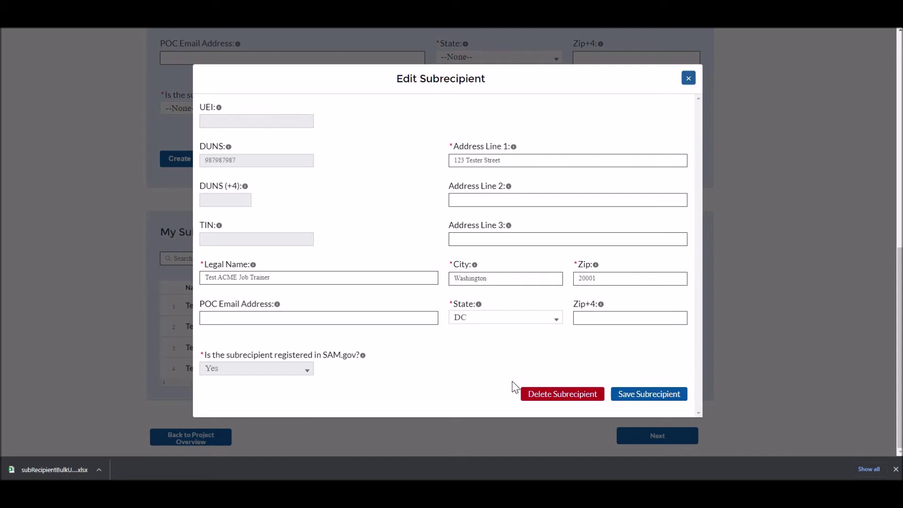
key("Escape")
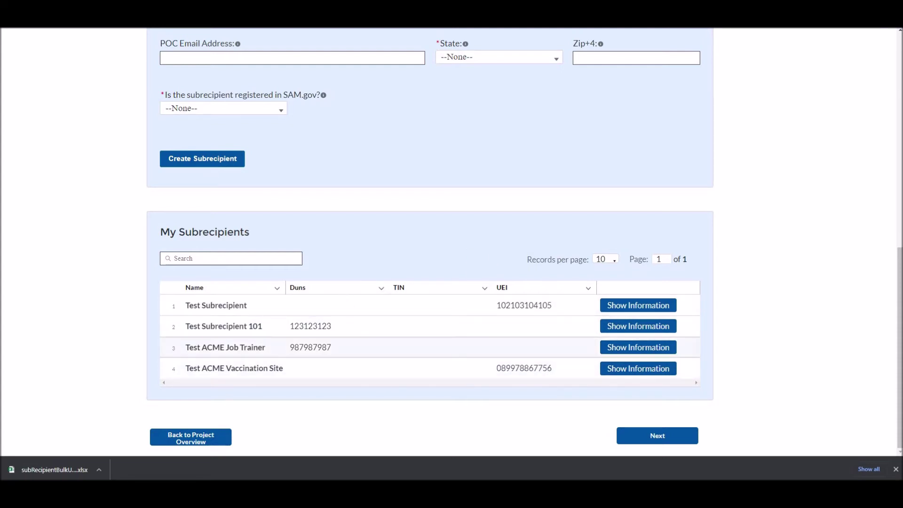
Move on to the Subawards or Direct Payments page and download the subaward template
scroll(344, 300, "up", 7)
scroll(429, 235, "up", 3)
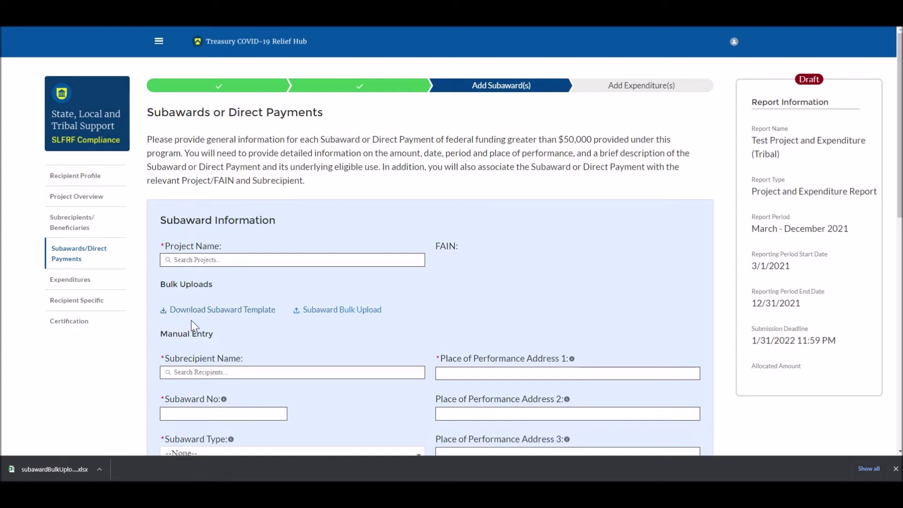
left_click(220, 319)
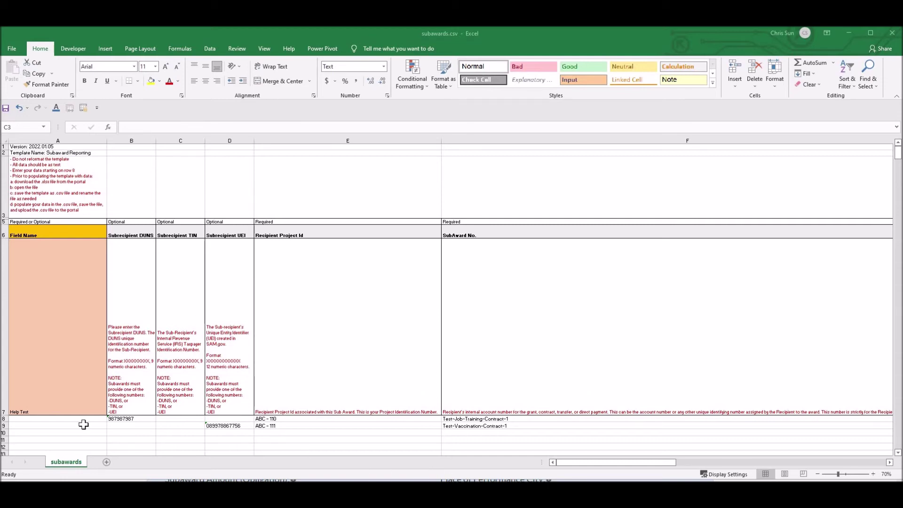
Switch to subawards.csv in Excel and inspect the Subrecipient DUNS entry in row 8
left_click(154, 431)
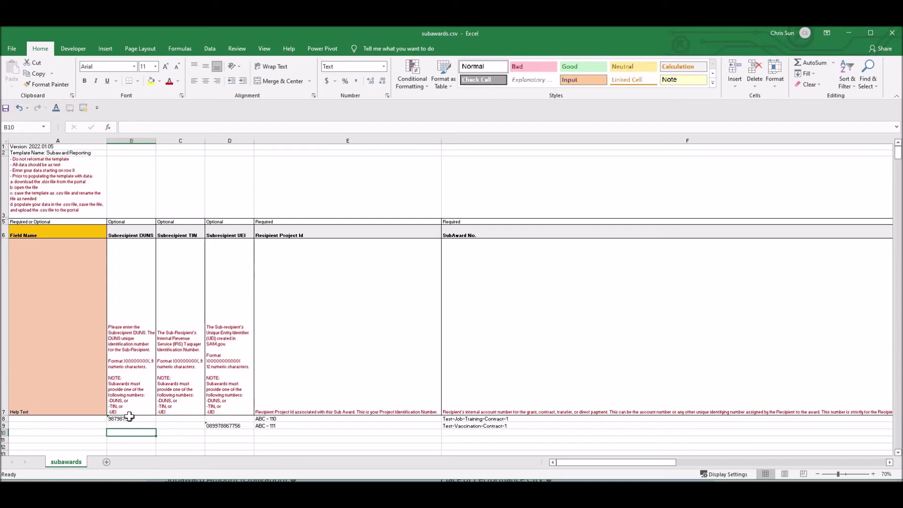
key("Up")
key("Up")
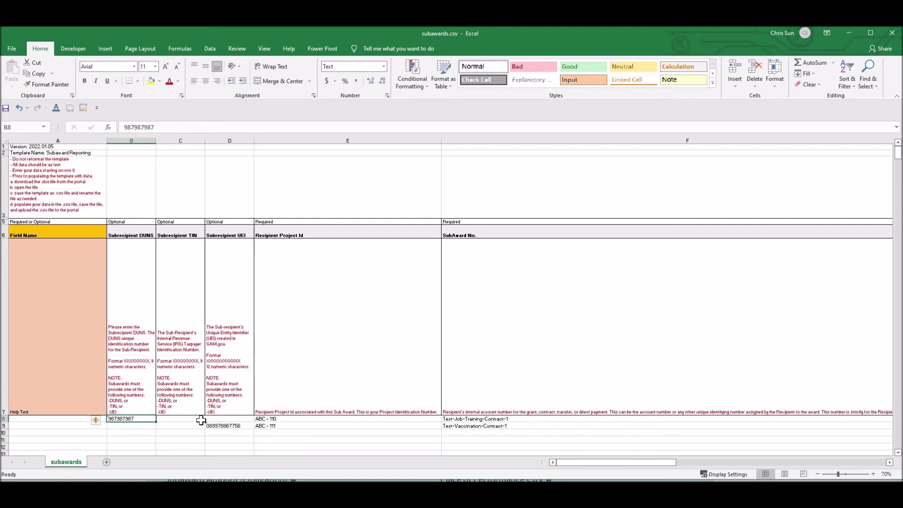
Highlight the subaward template's instruction, header and help text rows 1 to 7 across columns A to E to review them
left_click(43, 152)
key("ctrl+Home")
key("shift+Down")
key("shift+Down")
key("shift+Down")
key("shift+Down")
key("shift+Down")
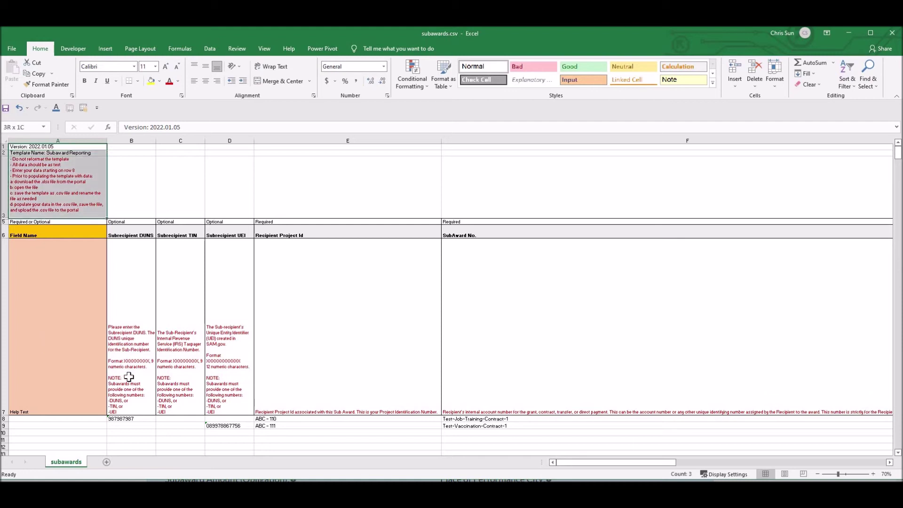
key("shift+Right")
key("shift+Right")
key("shift+Left")
key("shift+Left")
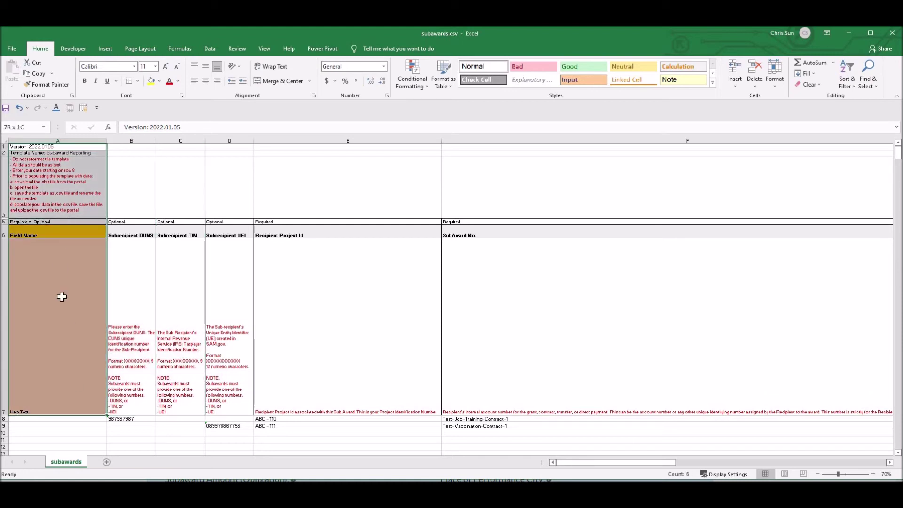
key("shift+Right")
key("shift+Right")
key("shift+Right")
key("shift+Right")
key("shift+Left")
key("shift+Left")
key("shift+Left")
key("shift+Right")
key("shift+Right")
key("shift+Right")
key("shift+Right")
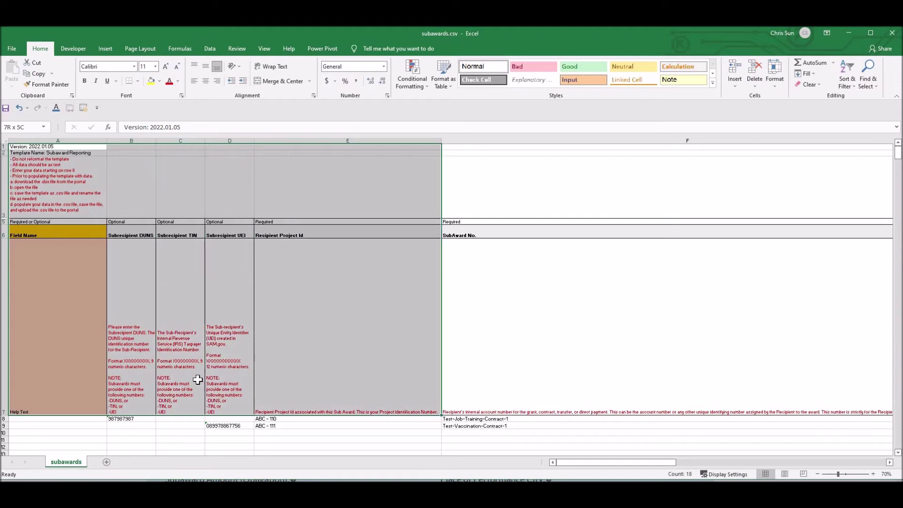
key("shift+Left")
key("shift+Left")
key("shift+Left")
key("shift+Right")
key("shift+Right")
key("shift+Left")
key("shift+Left")
key("shift+Left")
left_click(112, 250)
left_click(55, 252)
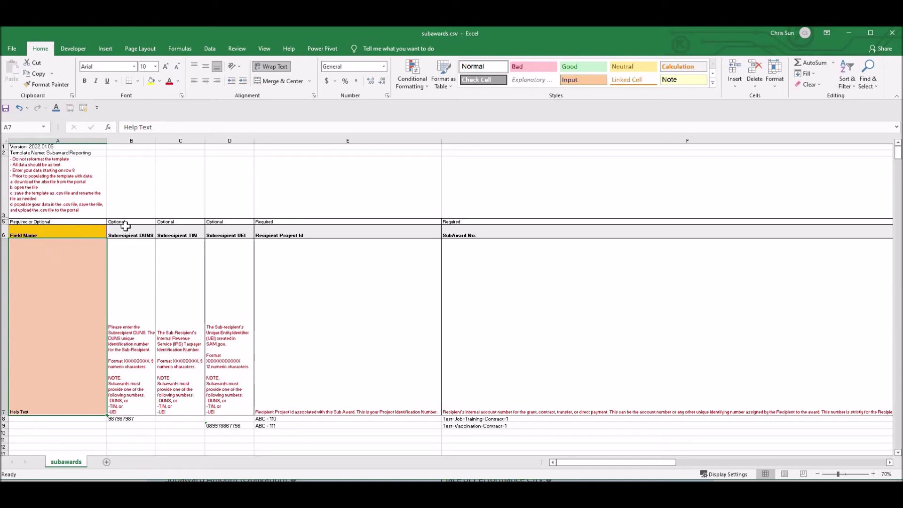
Read the optional label and the help text for Subrecipient DUNS, TIN, UEI, Recipient Project Id and SubAward No
key("Up")
key("Up")
key("Right")
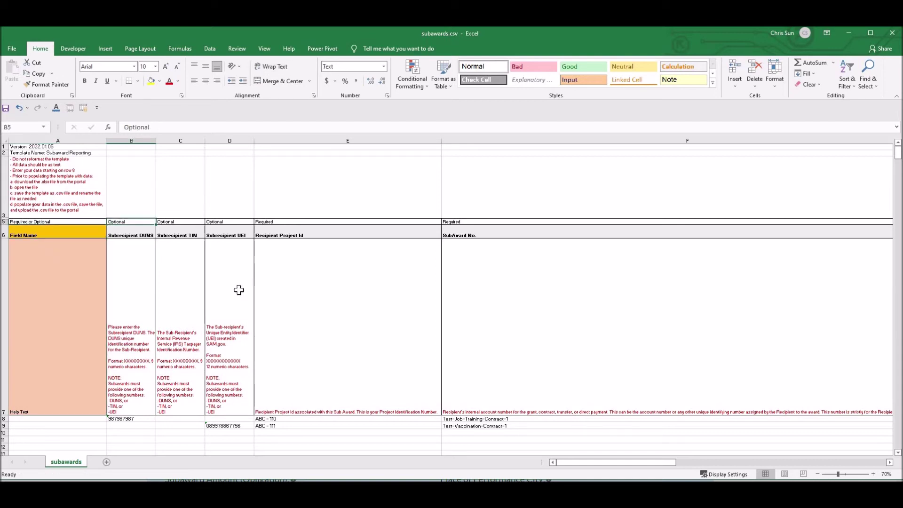
left_click(146, 339)
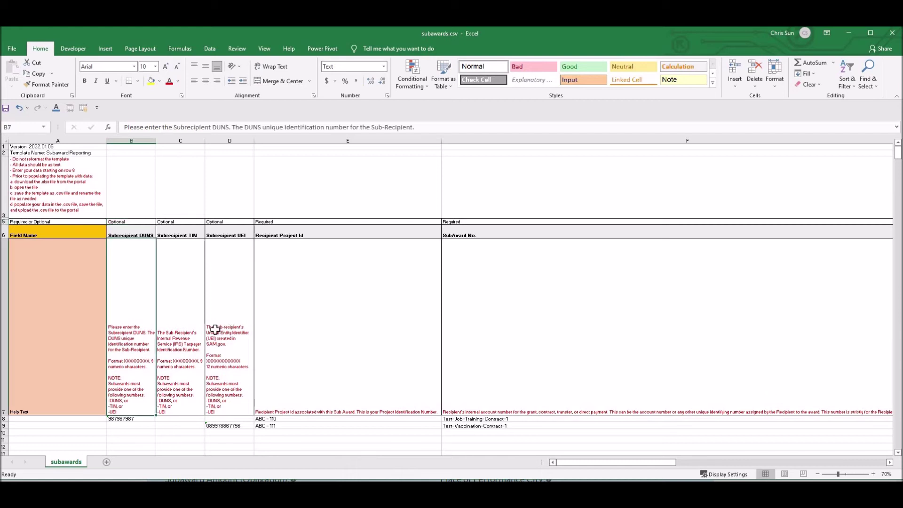
left_click(197, 324)
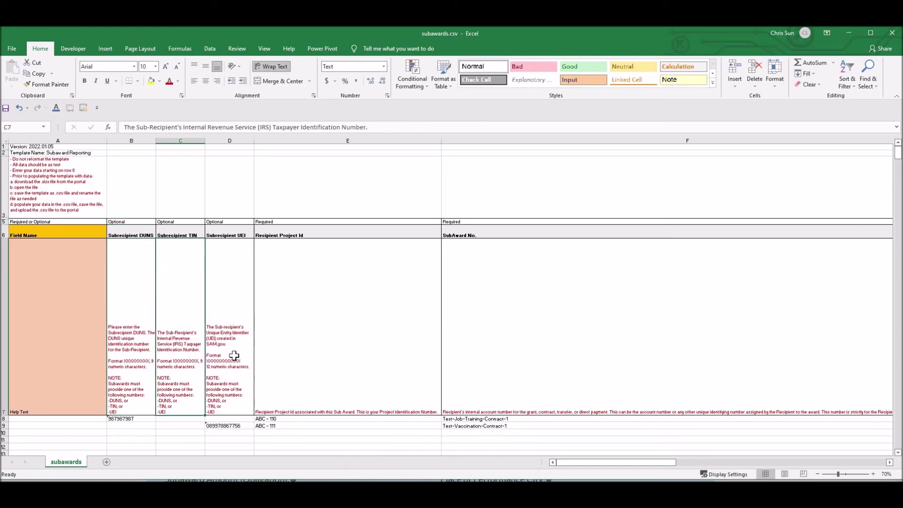
key("Right")
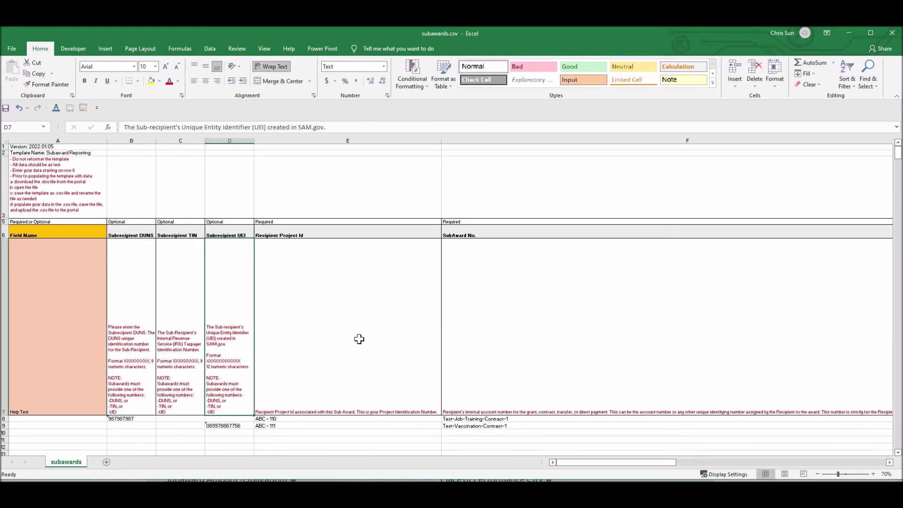
left_click(358, 339)
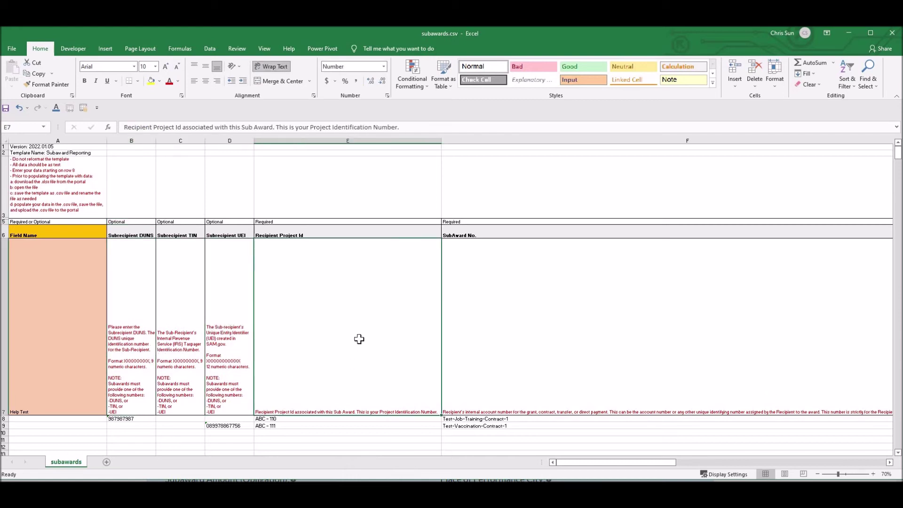
left_click(556, 367)
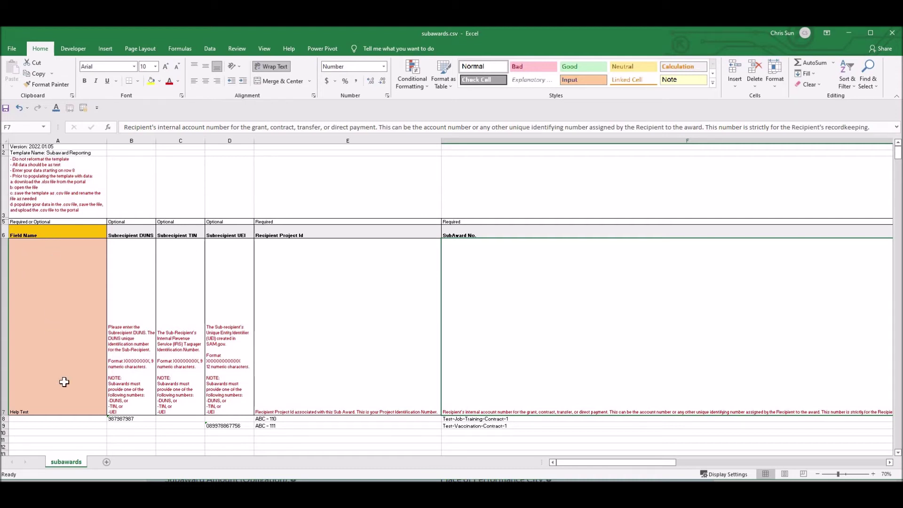
Highlight the two subaward records in rows 8 and 9 through the Recipient Project Id column
left_click_drag(93, 418, 319, 430)
key("ctrl+v")
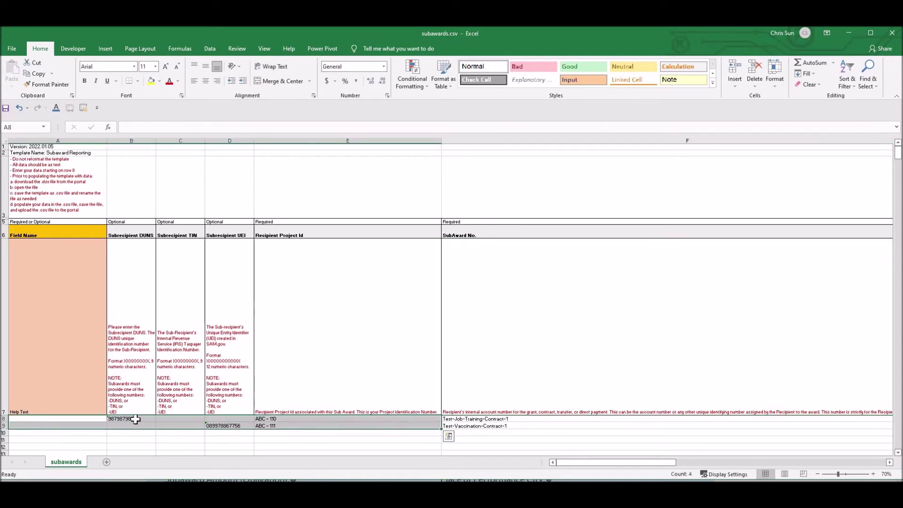
left_click_drag(131, 419, 301, 425)
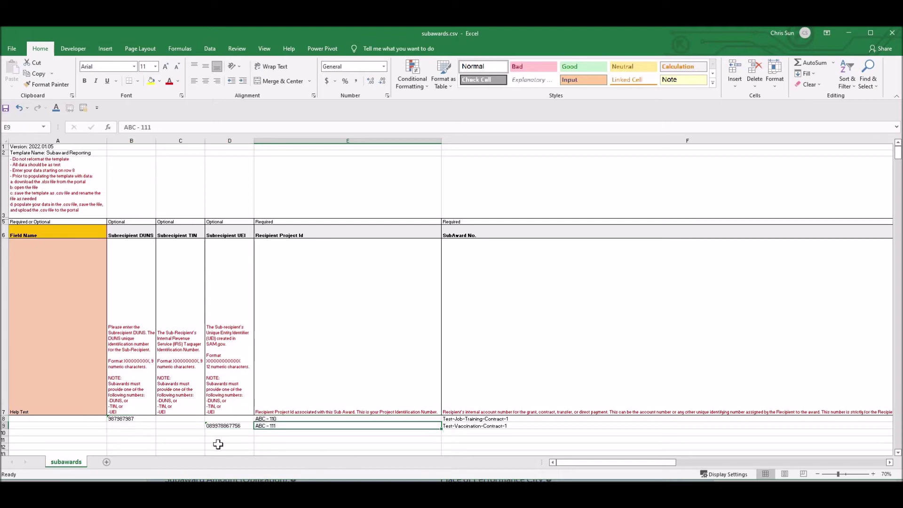
Compare the subrecipient DUNS entry in row 8 with the subrecipient UEI entry in row 9
key("ctrl+Home")
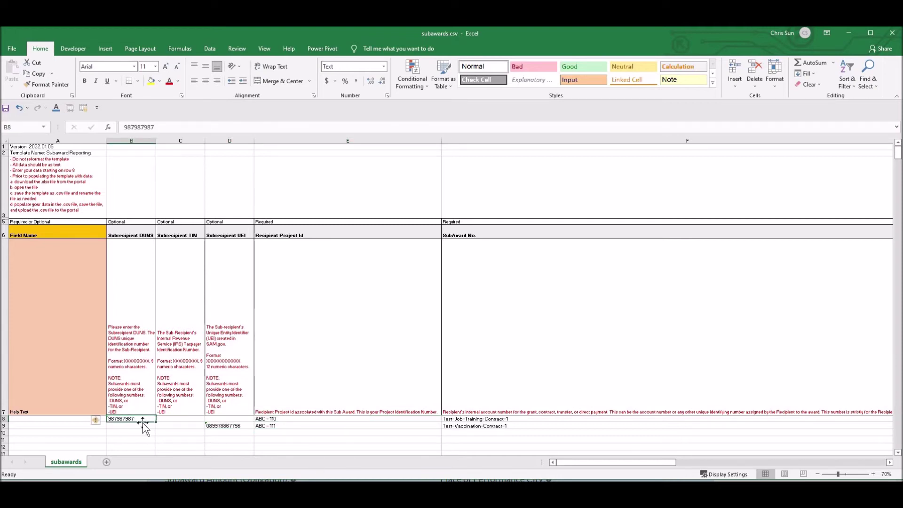
left_click(238, 432)
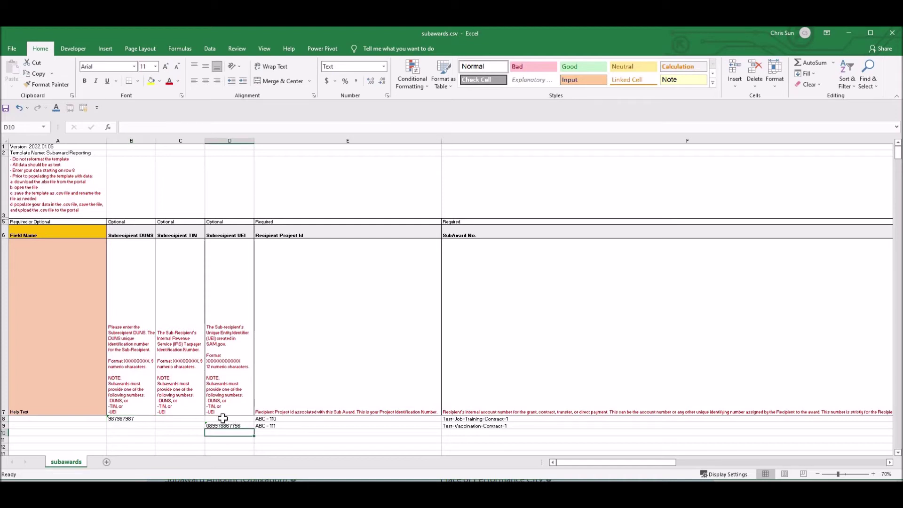
key("Up")
key("Up")
key("Left")
key("Left")
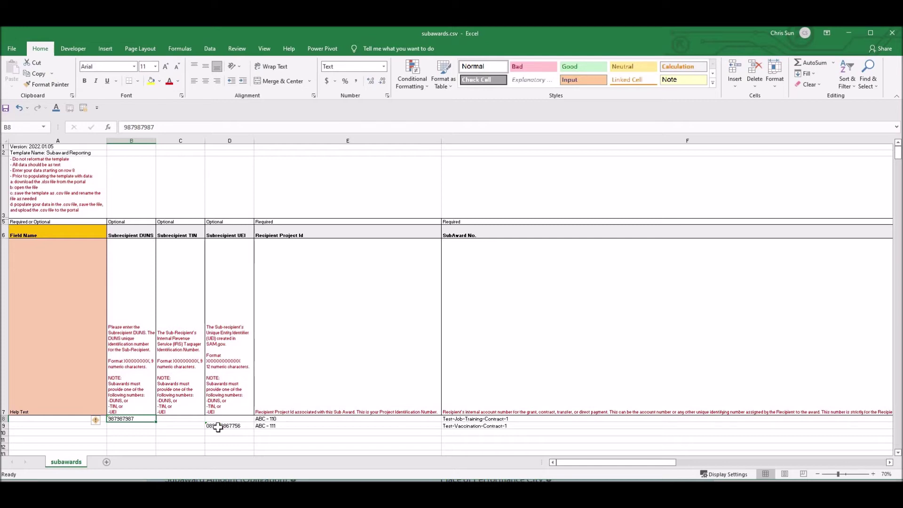
left_click(232, 428)
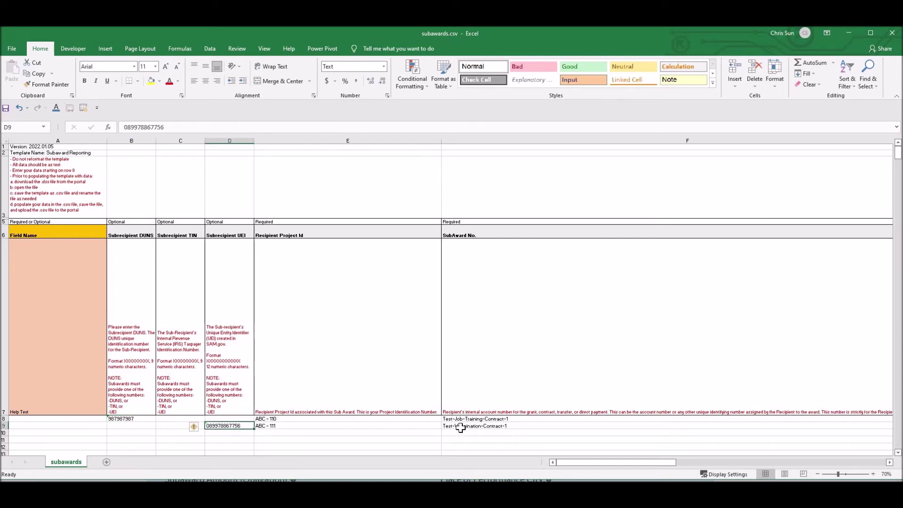
Compare the SubAward No. in row 9 with the Subrecipient UEI of the same record
key("Right")
key("Right")
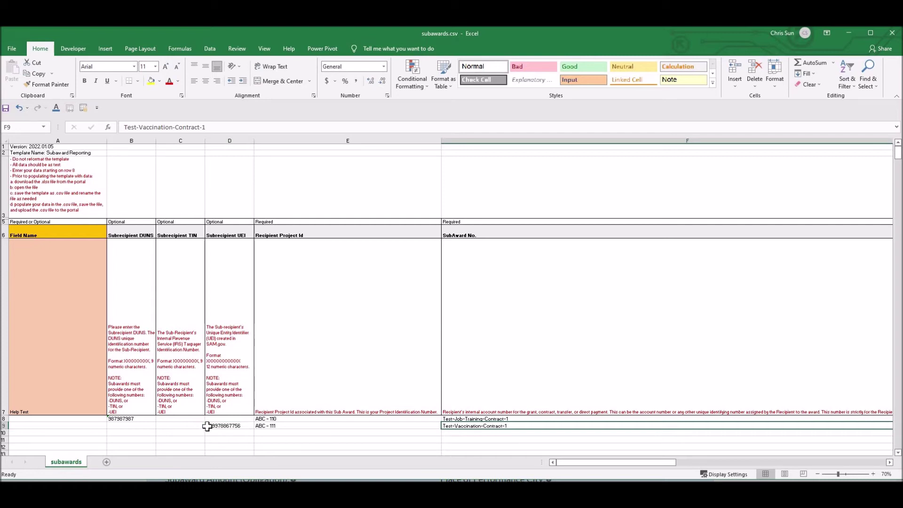
key("Left")
key("Left")
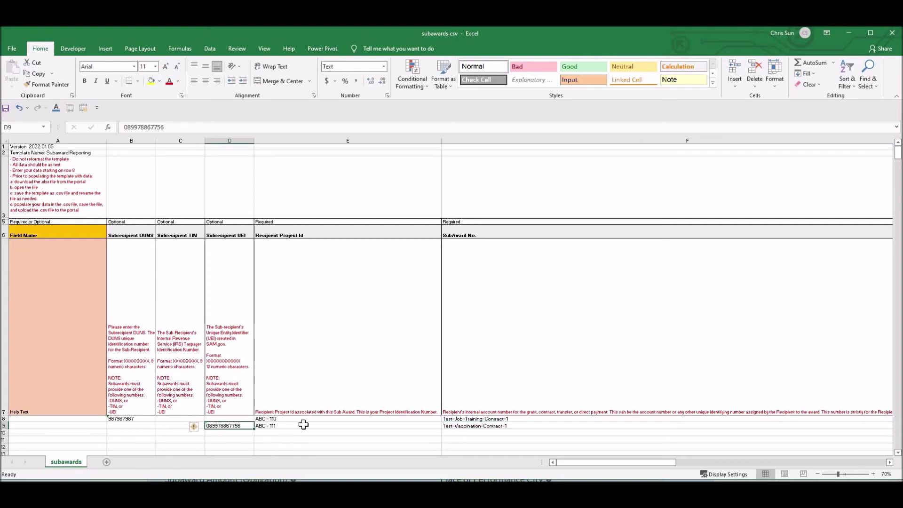
Check the Recipient Project Id entries of both subaward records in rows 8 and 9
left_click(303, 424)
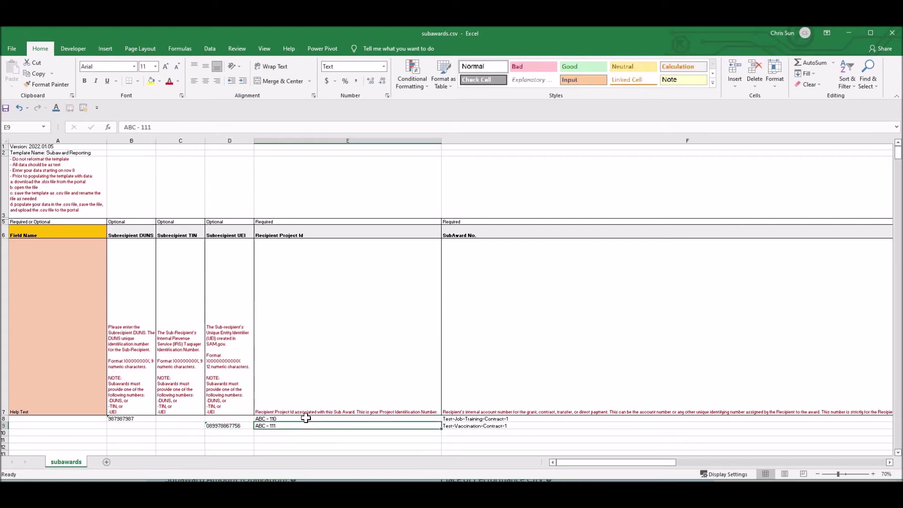
left_click(301, 420)
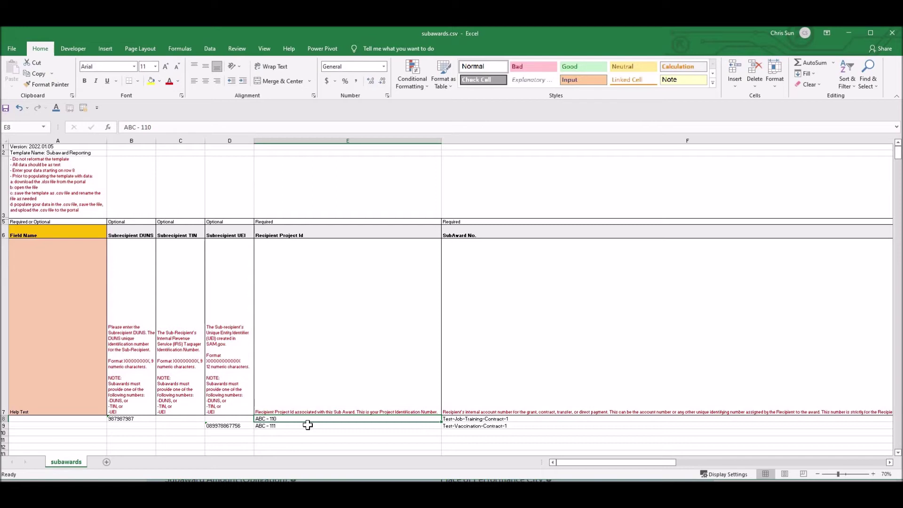
left_click(309, 425)
left_click(313, 419)
Highlight the two SubAward No. entries in rows 8 and 9 to review them, and clear the highlight
left_click_drag(576, 465, 673, 465)
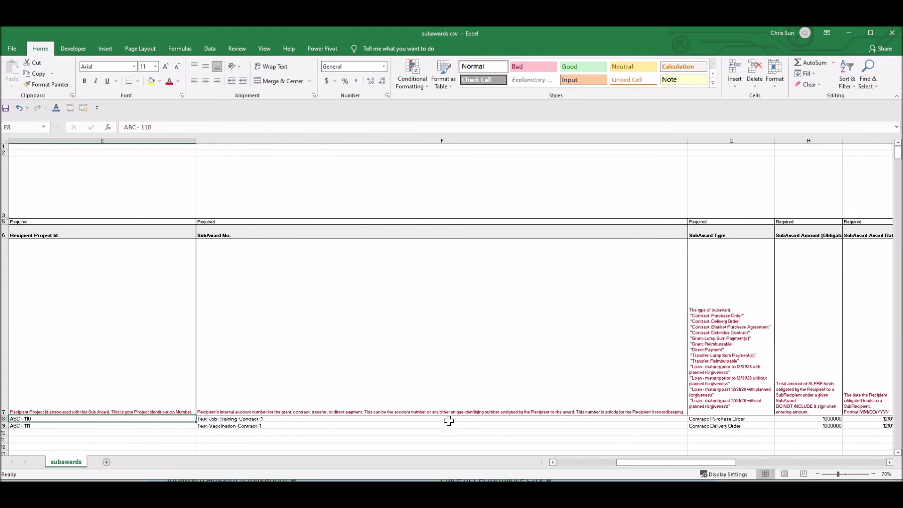
left_click_drag(452, 419, 454, 425)
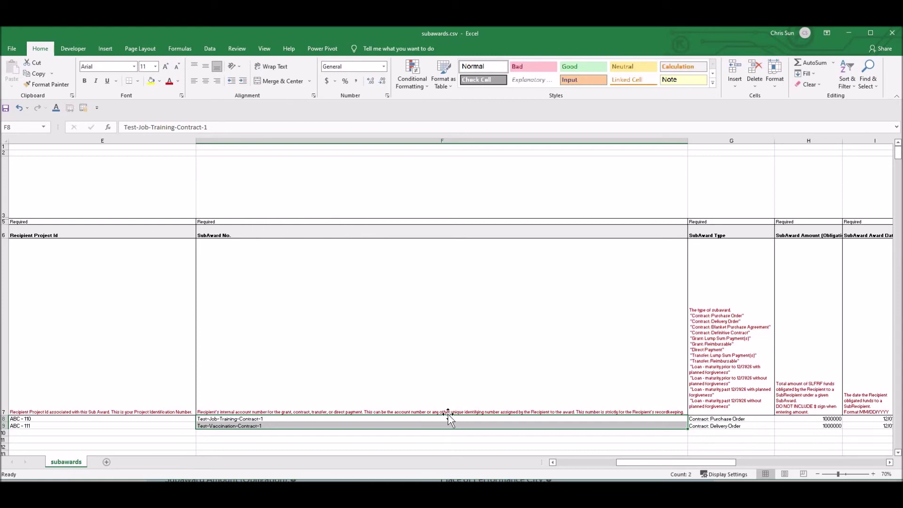
left_click(442, 438)
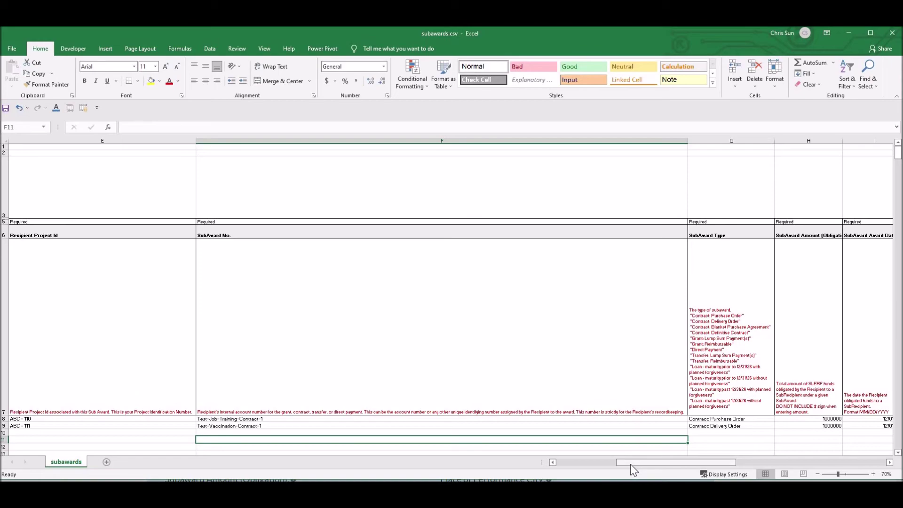
Read the help text for SubAward Type, Amount and Award Date, and for the Period of Performance start and end dates
left_click_drag(640, 467, 196, 312)
left_click(53, 216)
left_click(56, 313)
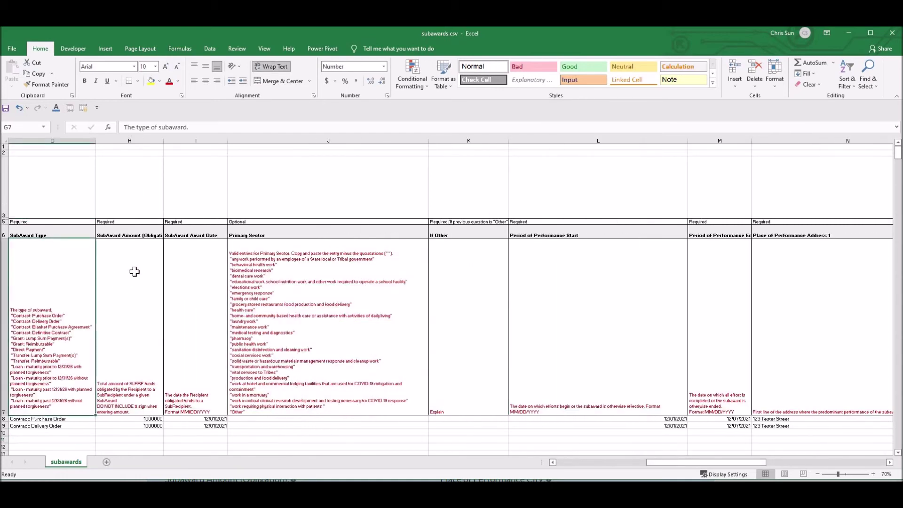
left_click(140, 394)
left_click(224, 332)
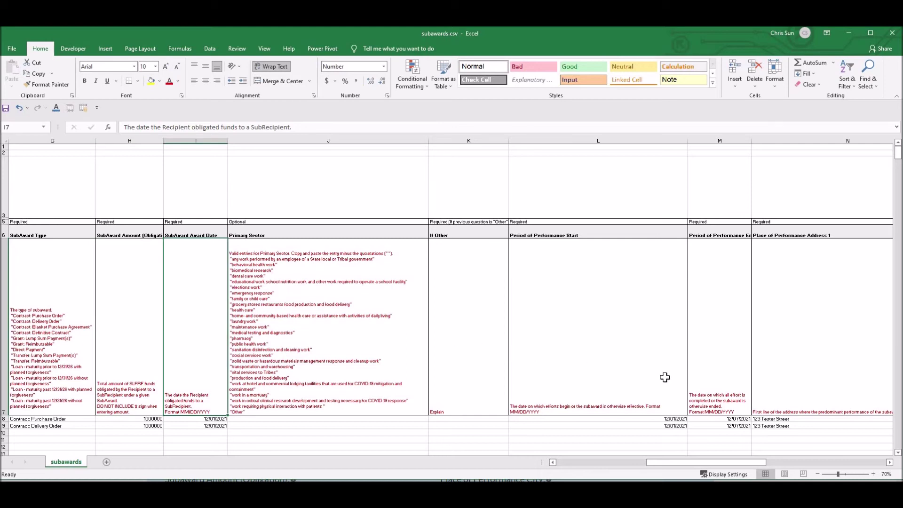
key("Right")
key("Right")
key("Right")
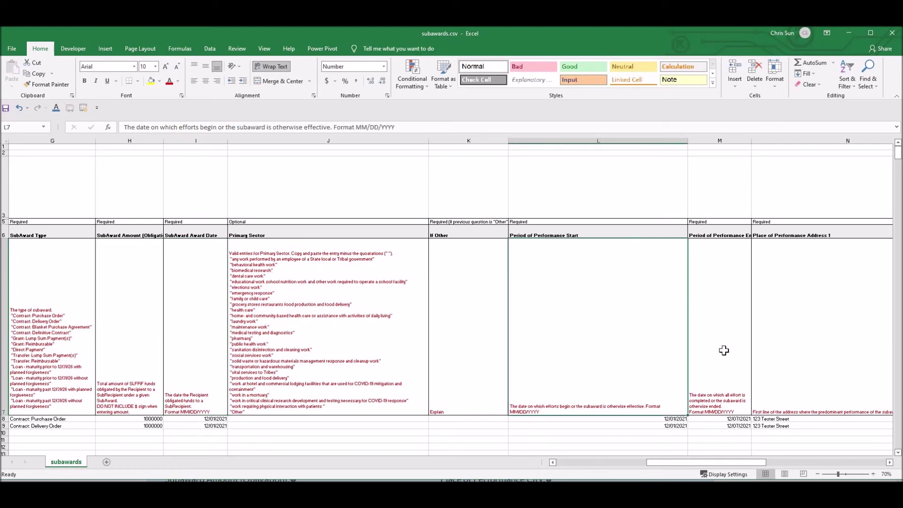
key("Right")
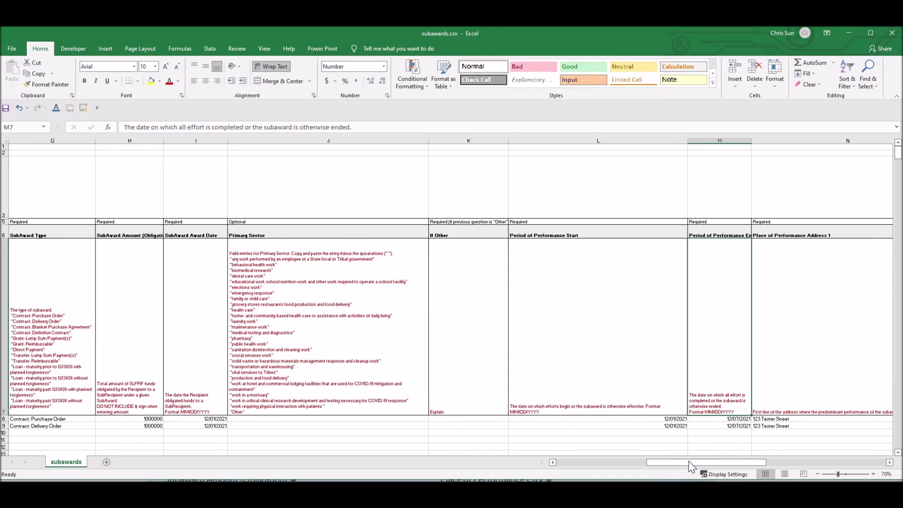
Review the Place of Performance Address 1 help text and its entries in rows 8 and 9
left_click_drag(708, 462, 756, 461)
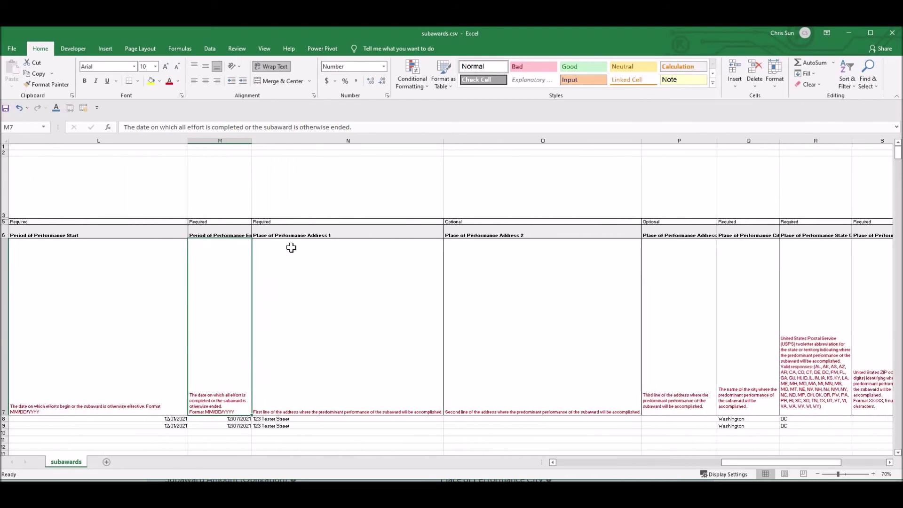
left_click(279, 272)
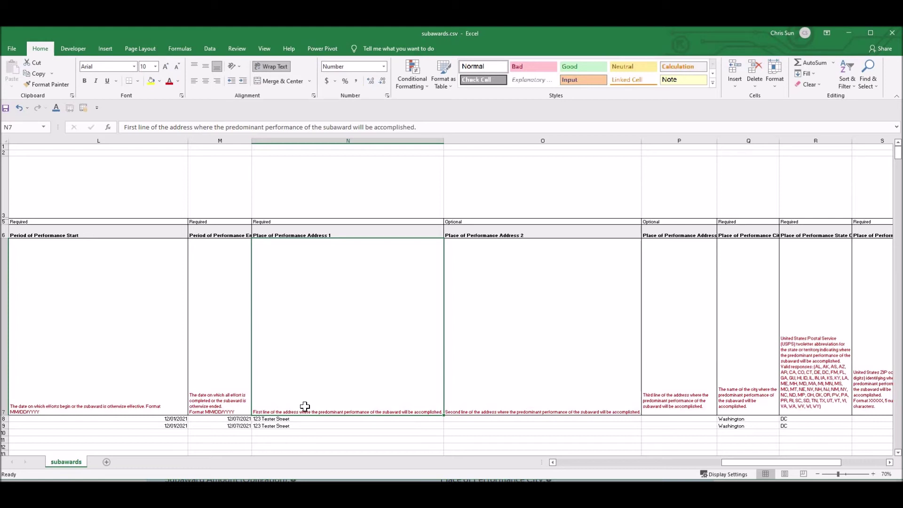
left_click(329, 420)
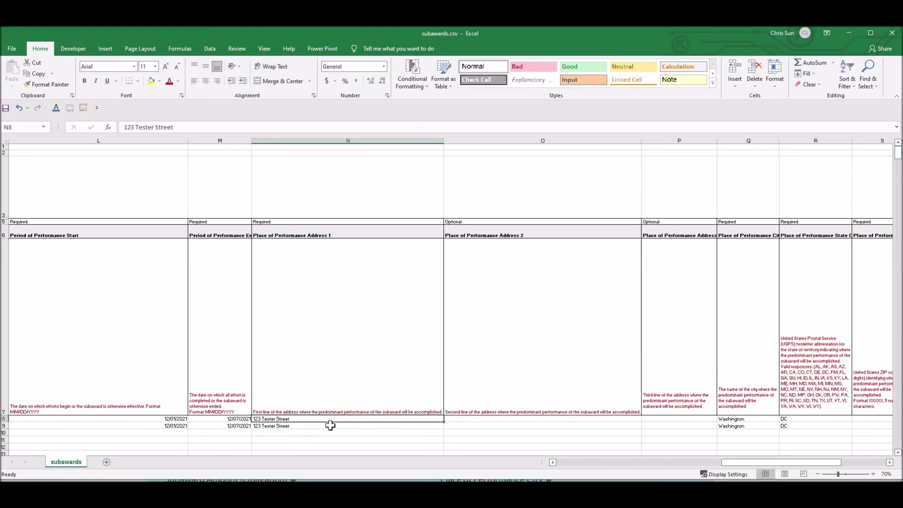
left_click(331, 424)
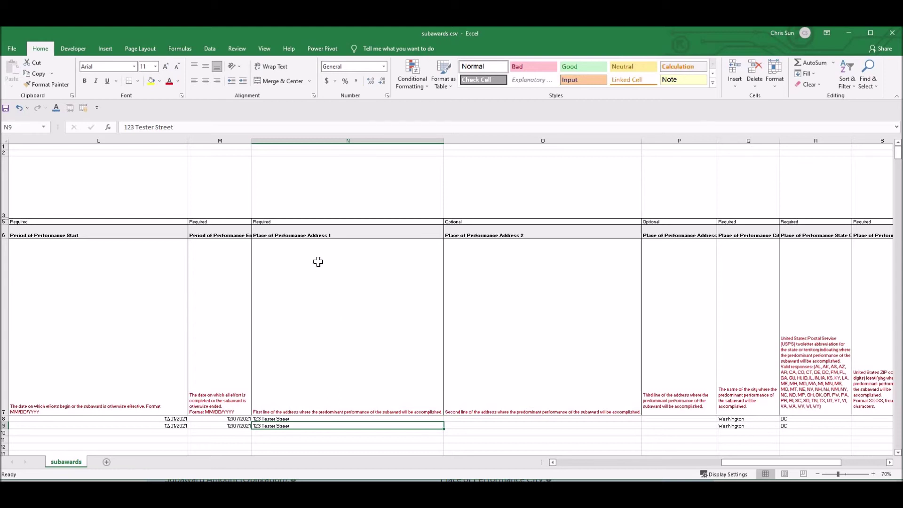
key("Up")
key("Up")
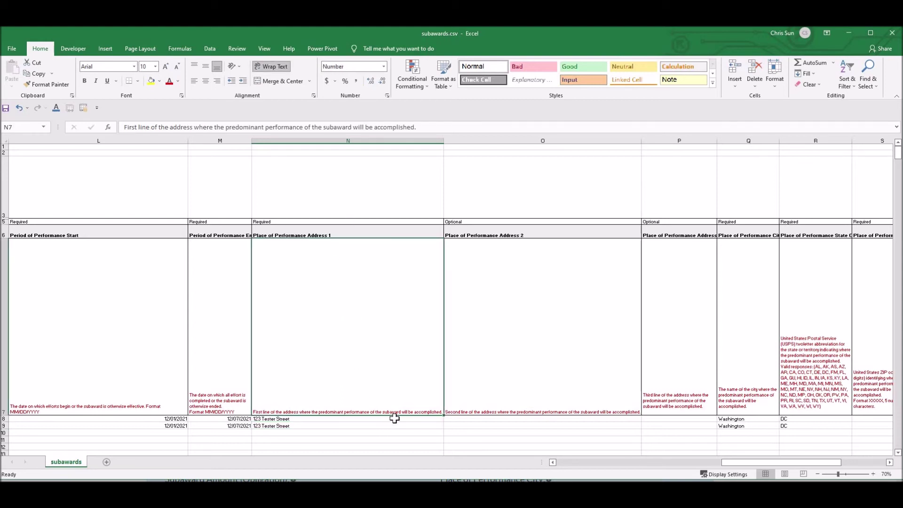
left_click_drag(423, 418, 663, 426)
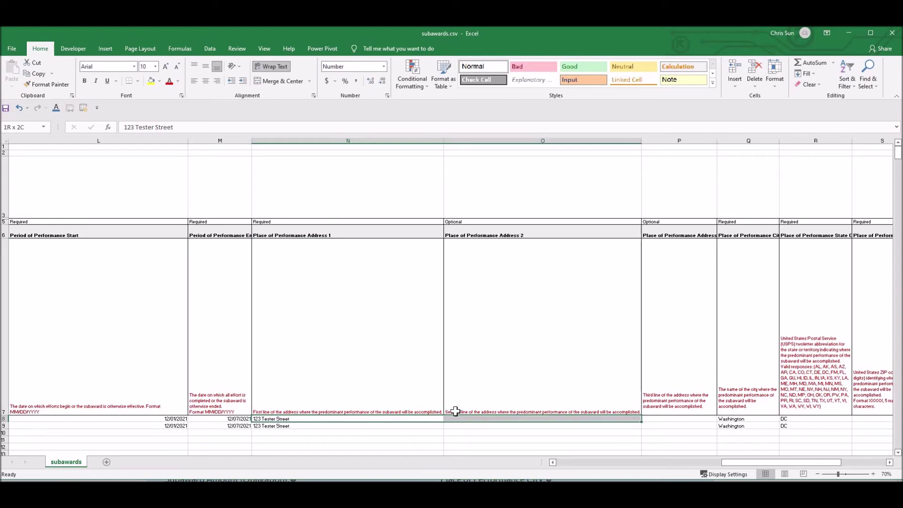
left_click(425, 424)
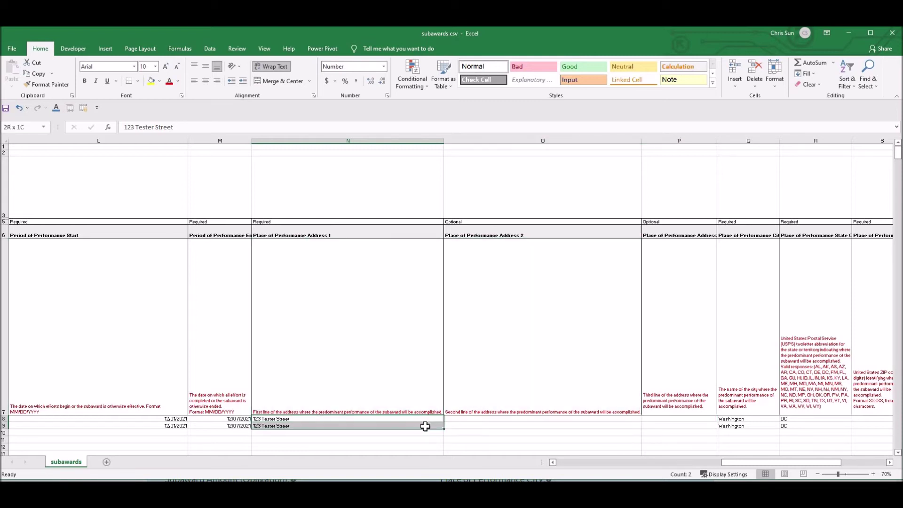
left_click(422, 419)
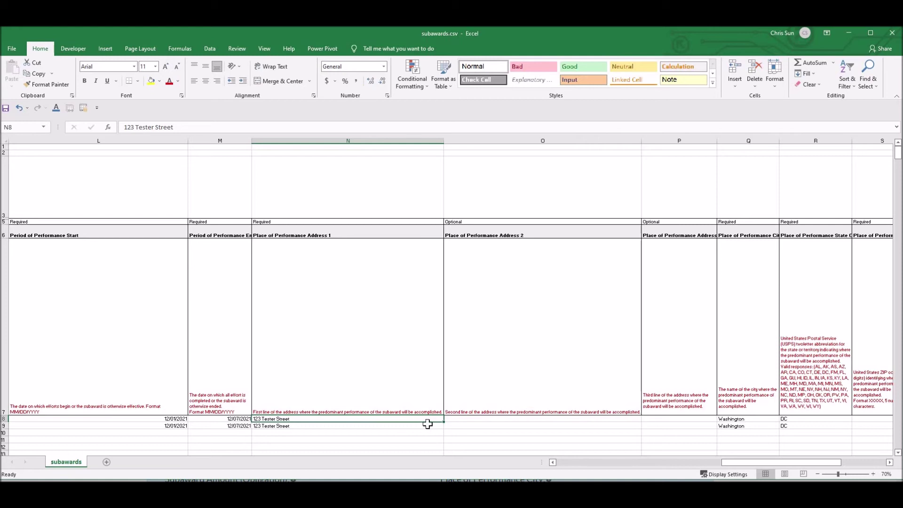
left_click(428, 423)
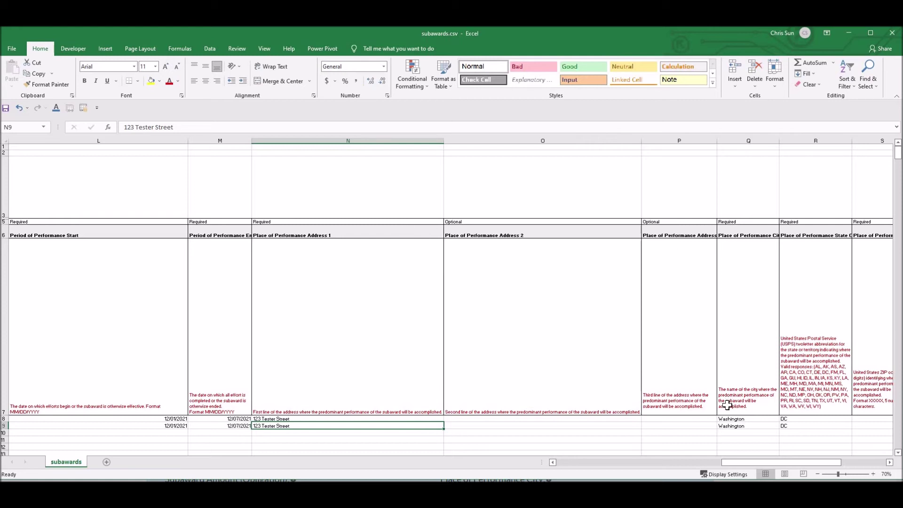
Review the Place of Performance City, State Code, Zip and Zip4 fields, ending at the row 8 zip entry
left_click(742, 419)
key("Up")
key("Up")
key("Right")
left_click_drag(799, 462, 804, 453)
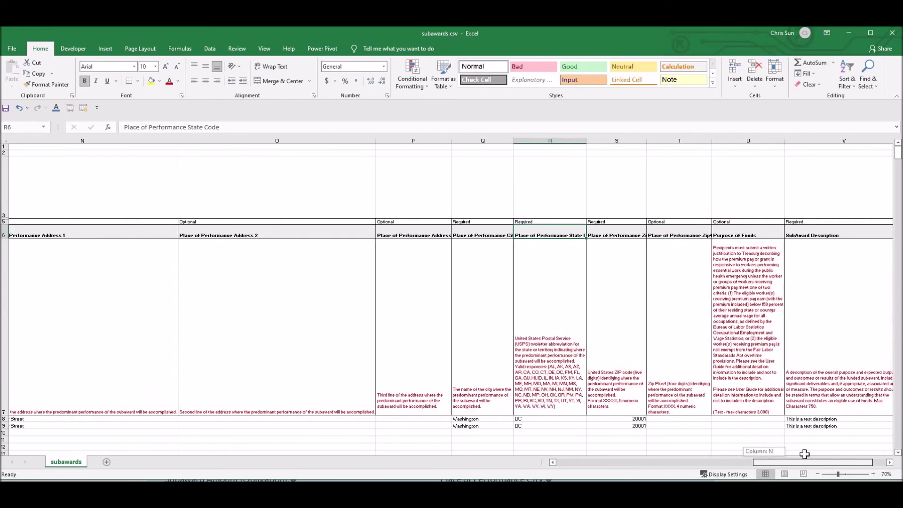
scroll(585, 290, "right", 2)
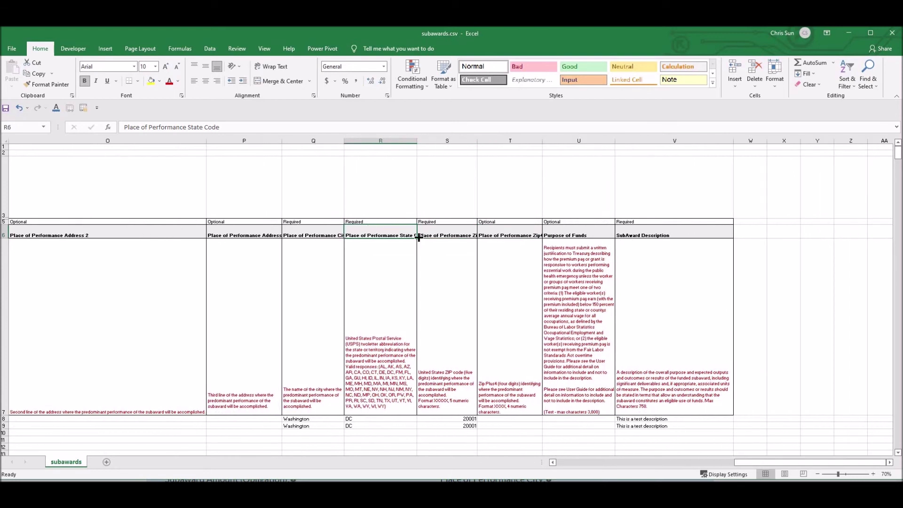
key("Right")
key("Right")
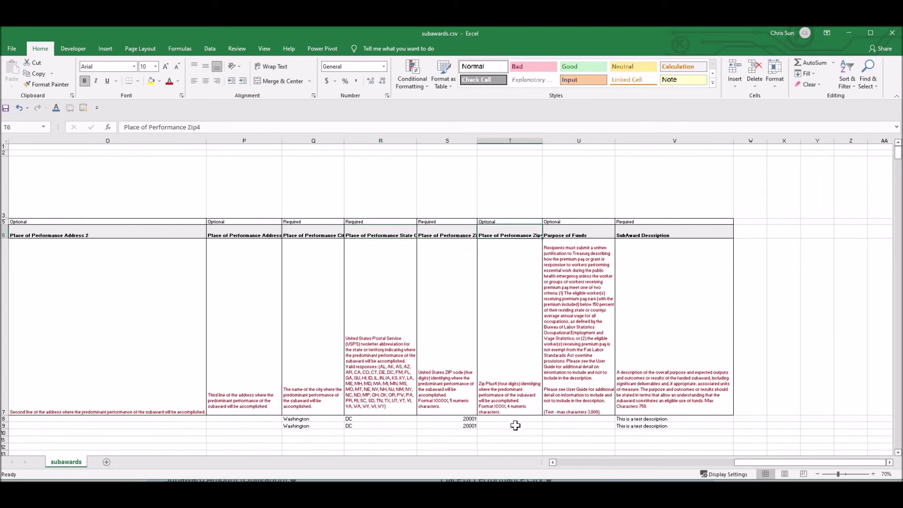
key("Left")
key("Down")
key("Down")
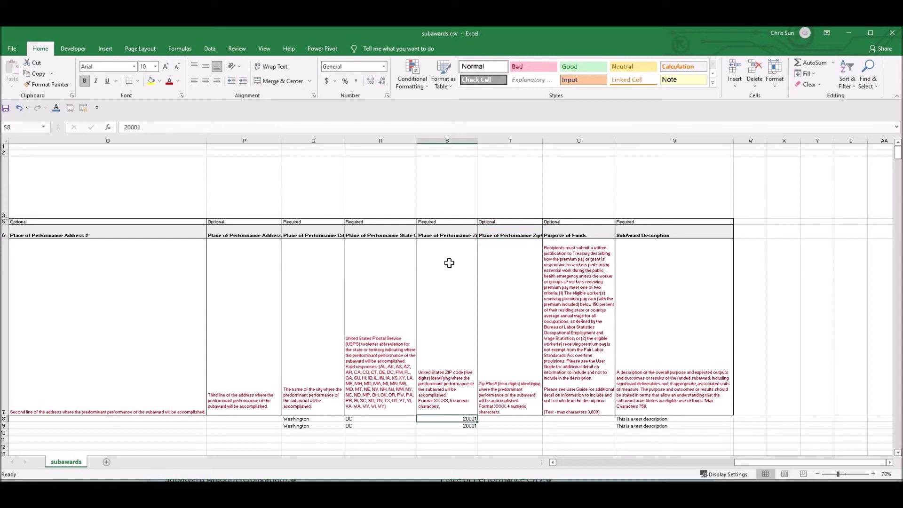
Highlight the Place of Performance Zip column and the SubAward Description column down through row 9 to review them
key("ctrl+Up")
key("shift+Down")
key("shift+Down")
key("shift+Down")
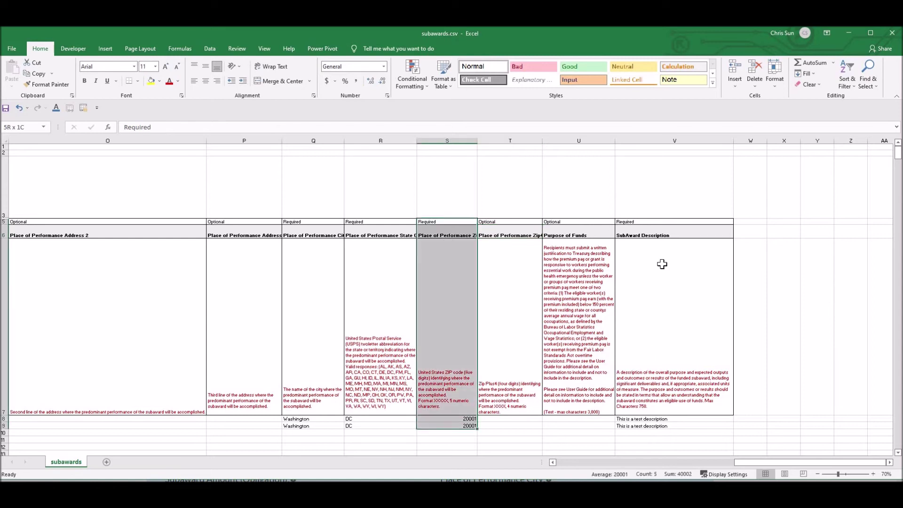
left_click_drag(672, 232, 665, 420)
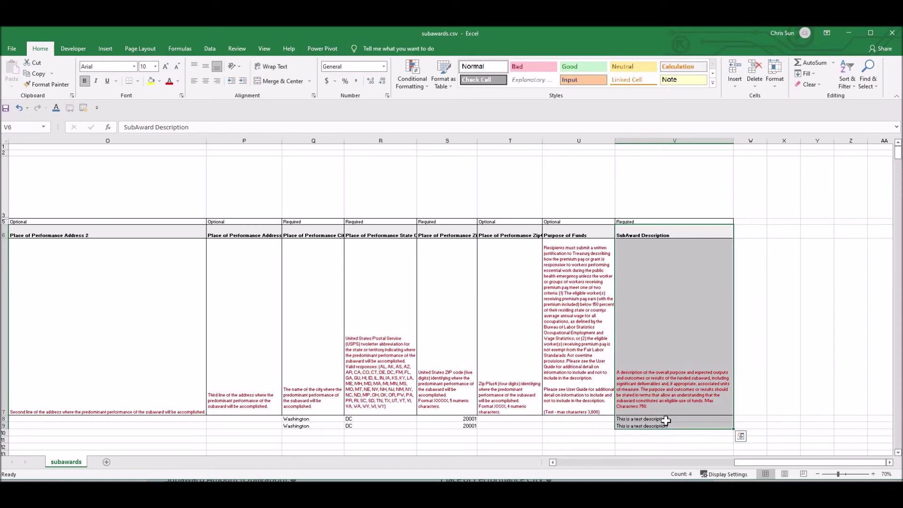
key("Down")
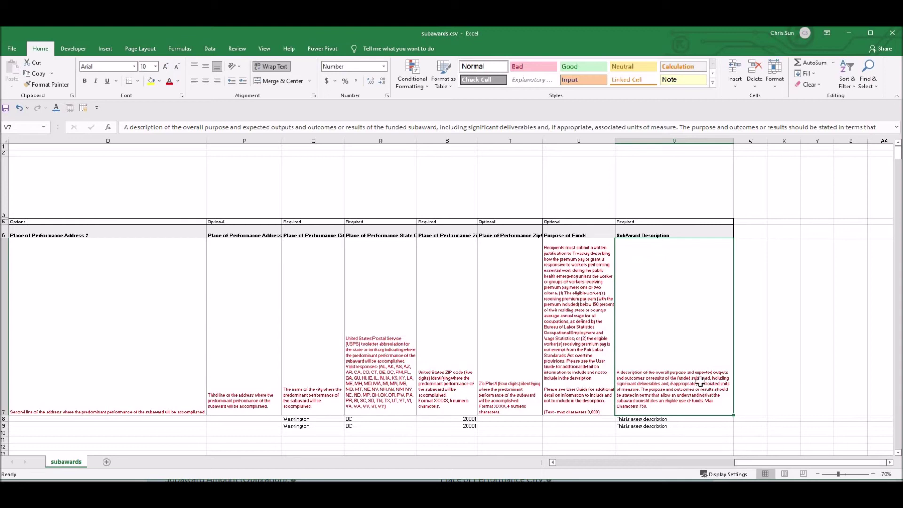
Highlight the help text cells across row 7 and read the Purpose of Funds guidance
left_click(409, 357, "shift")
key("shift+Right")
key("shift+Right")
key("shift+Right")
key("shift+Right")
key("shift+Left")
key("shift+Left")
key("shift+Left")
key("shift+Left")
key("shift+Right")
key("shift+Right")
key("shift+Right")
key("shift+Right")
key("Left")
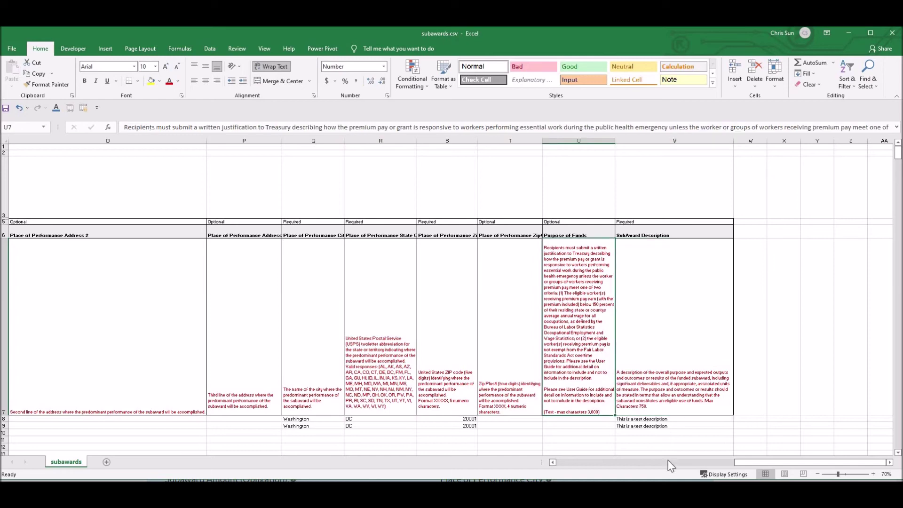
Return to the template's first columns and look down the Subrecipient DUNS column from its help text to row 10
left_click(715, 461)
left_click_drag(695, 461, 550, 468)
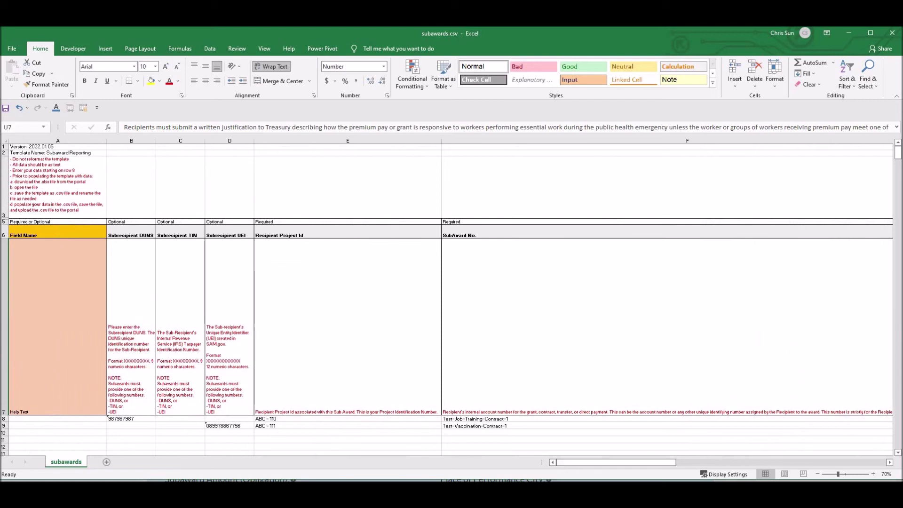
left_click(145, 181)
left_click(133, 265)
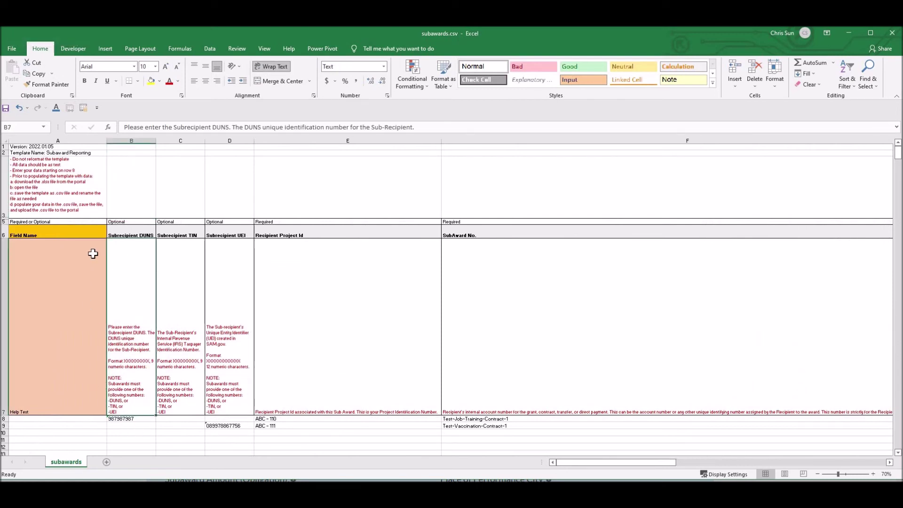
key("Down")
key("Down")
key("Down")
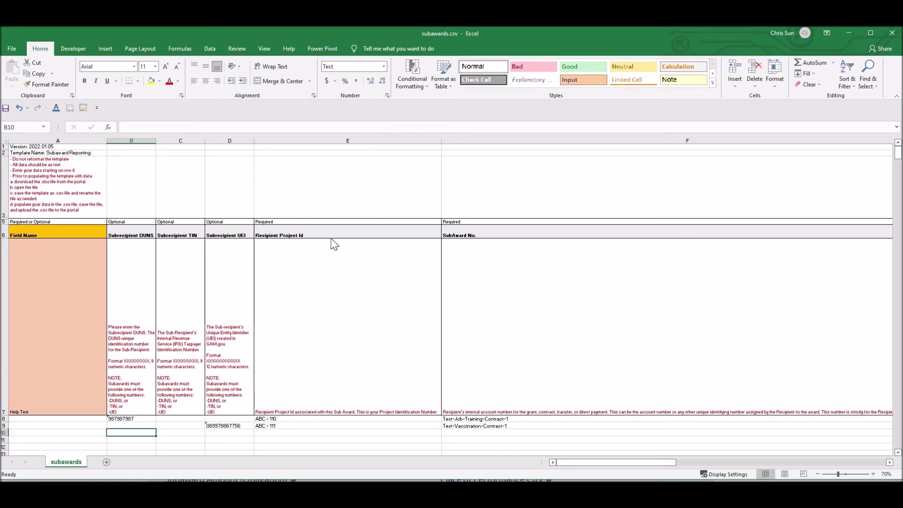
Switch to the Treasury portal, upload subawards.csv through Subaward Bulk Upload, and view the loaded records
key("alt+Tab")
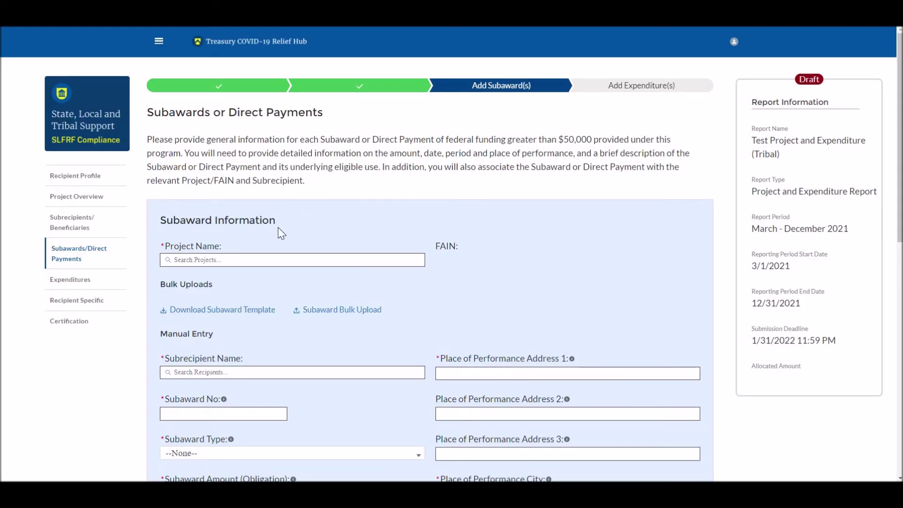
left_click(338, 310)
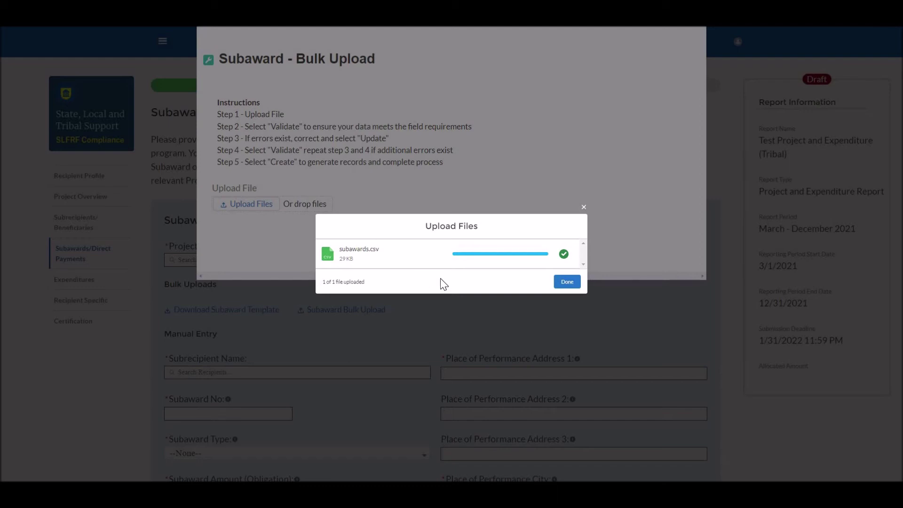
left_click(567, 282)
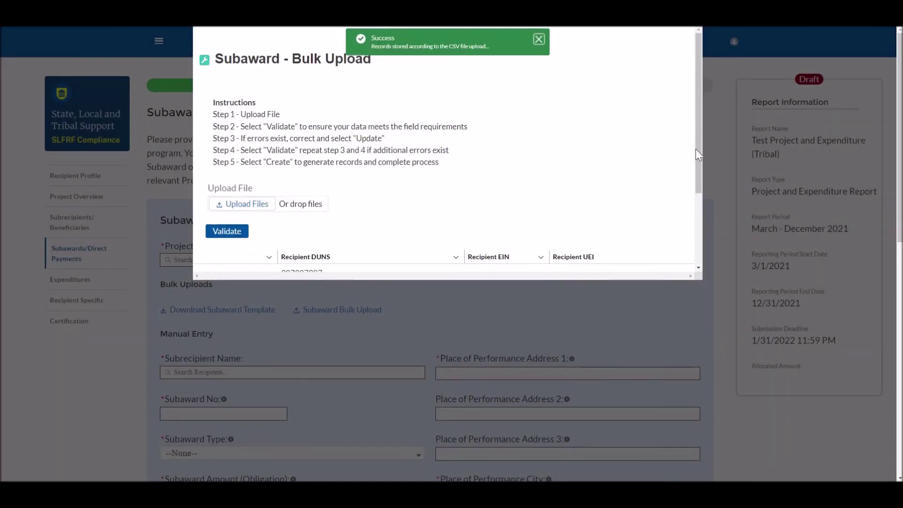
scroll(615, 199, "down", 2)
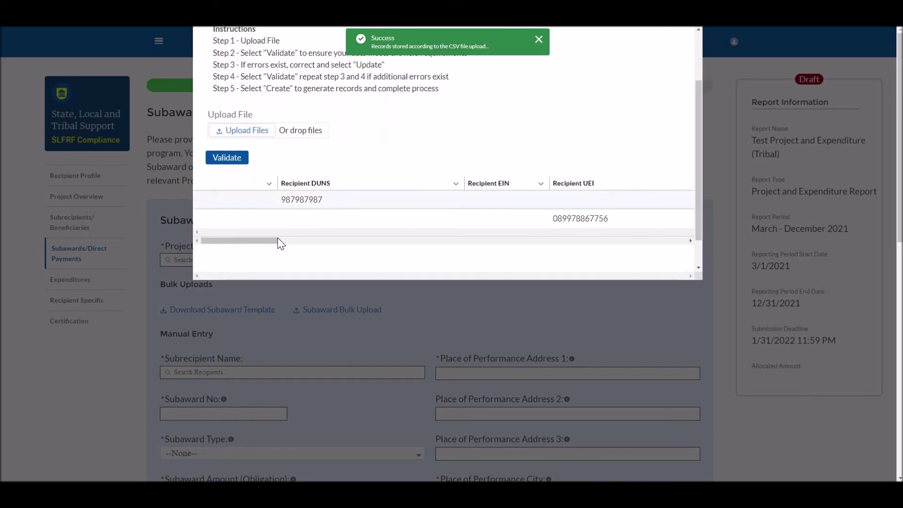
Look across the loaded subaward records, validate them, create the records and close the bulk upload dialog
scroll(379, 250, "right", 10)
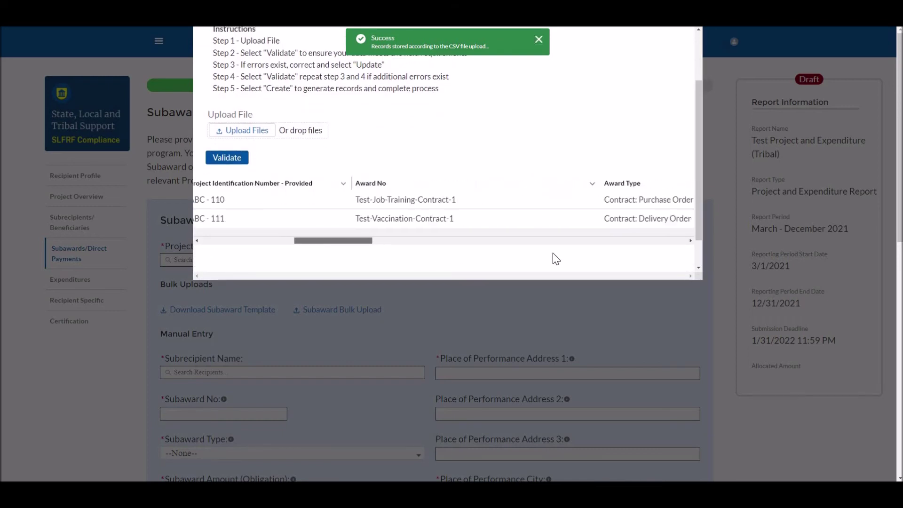
scroll(242, 173, "left", 10)
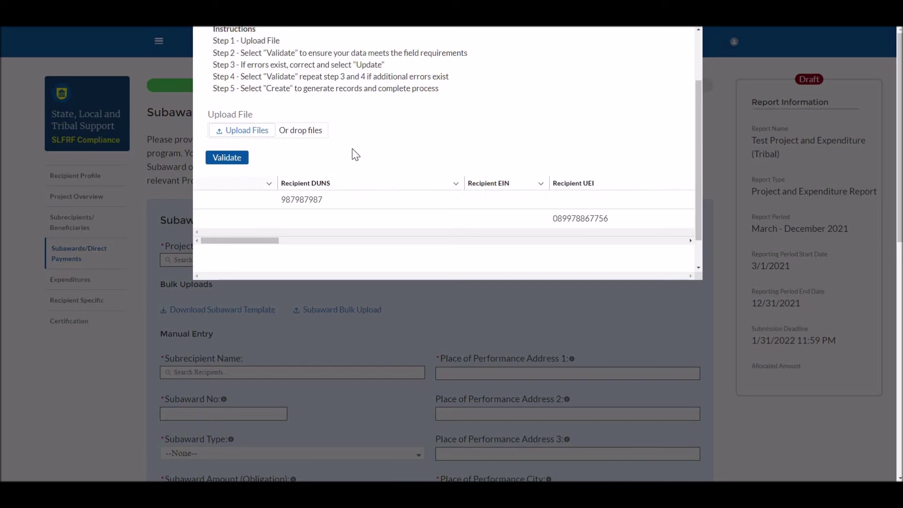
key("Return")
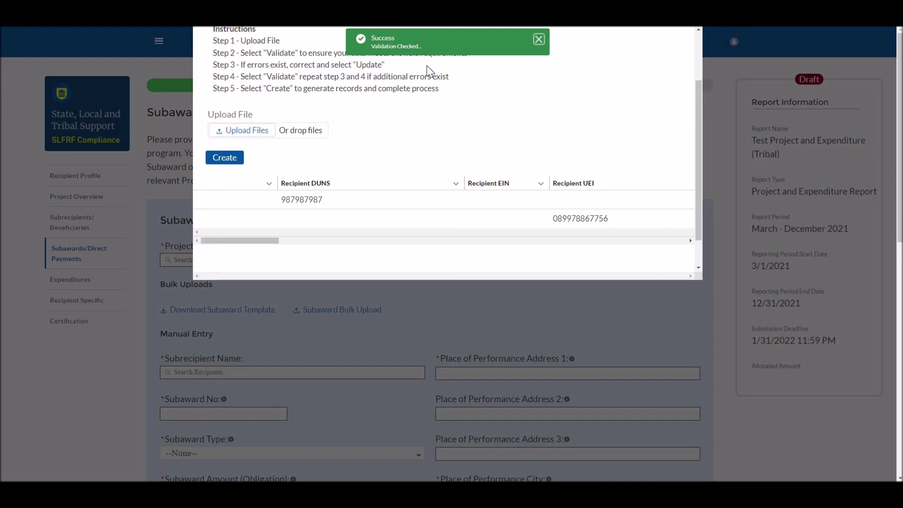
left_click(224, 158)
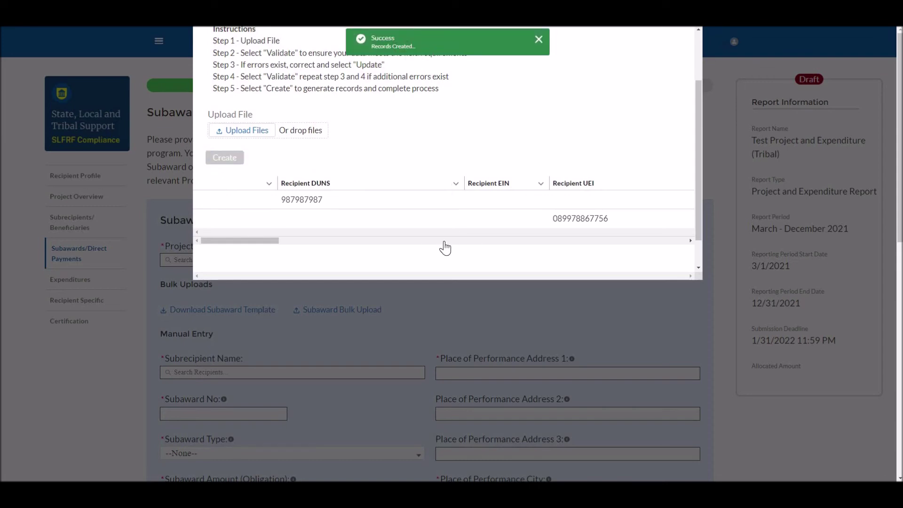
scroll(445, 248, "down", 1)
left_click(430, 244)
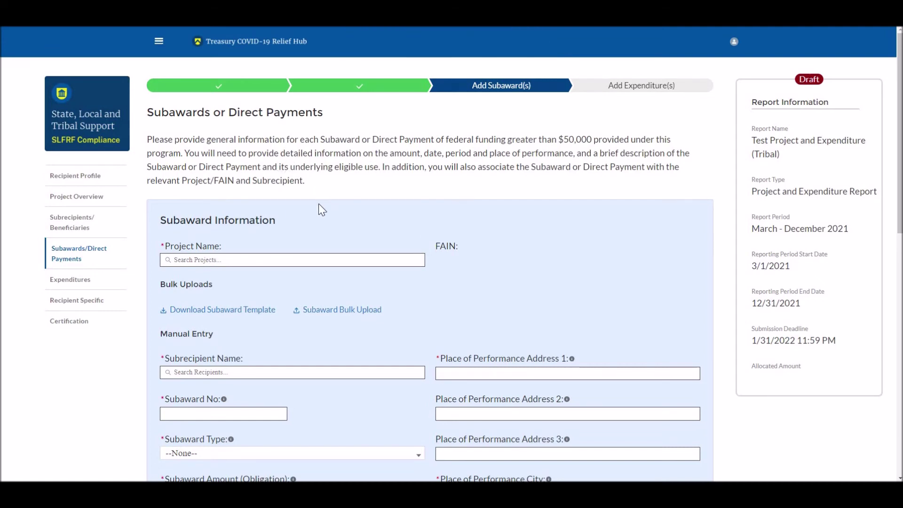
Review the two newly uploaded entries in My Subawards and view the Test ACME Job Trainer subaward's details
scroll(305, 236, "down", 10)
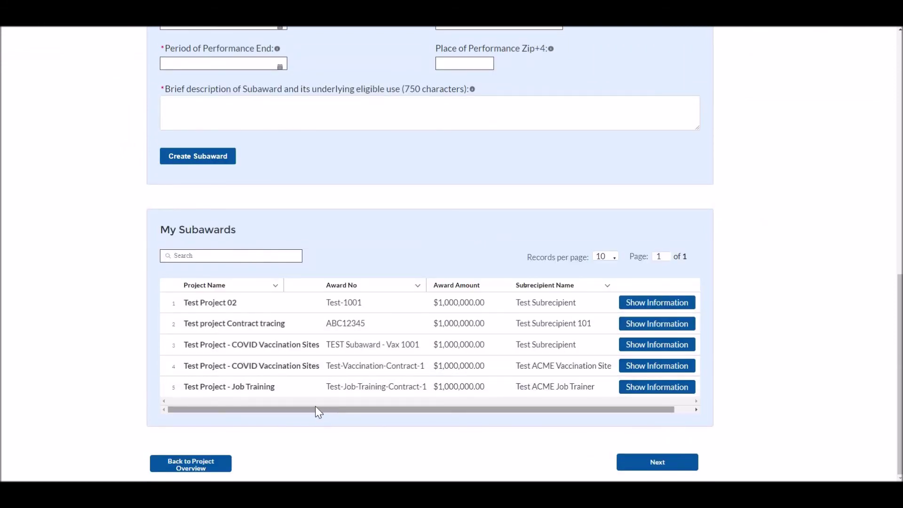
scroll(320, 410, "right", 1)
left_click_drag(411, 403, 586, 398)
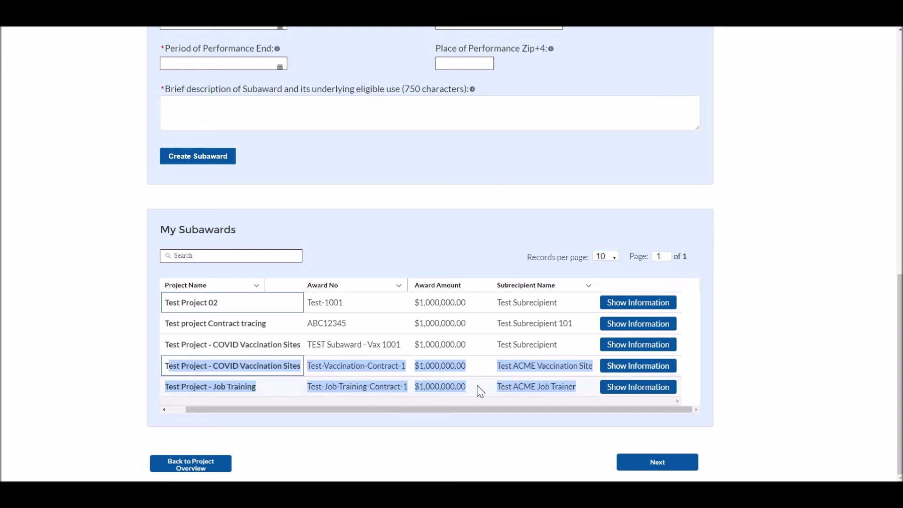
left_click(564, 388)
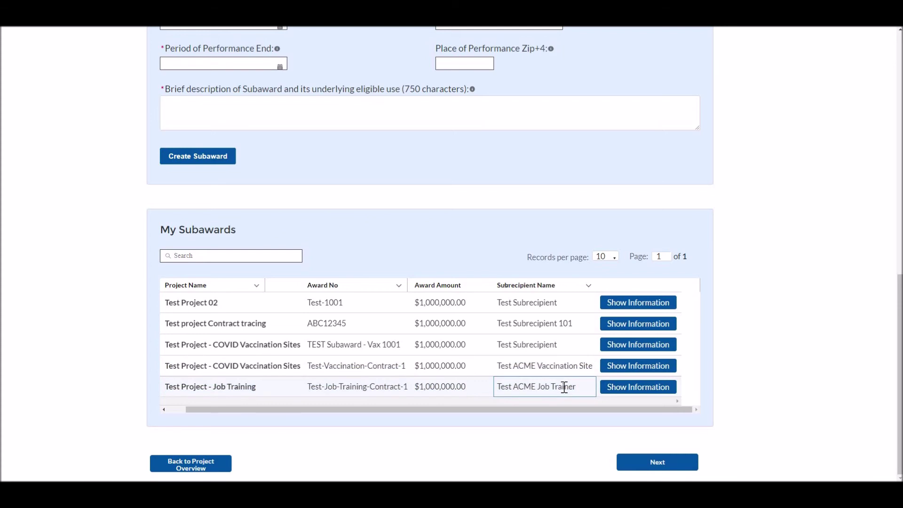
left_click(608, 390)
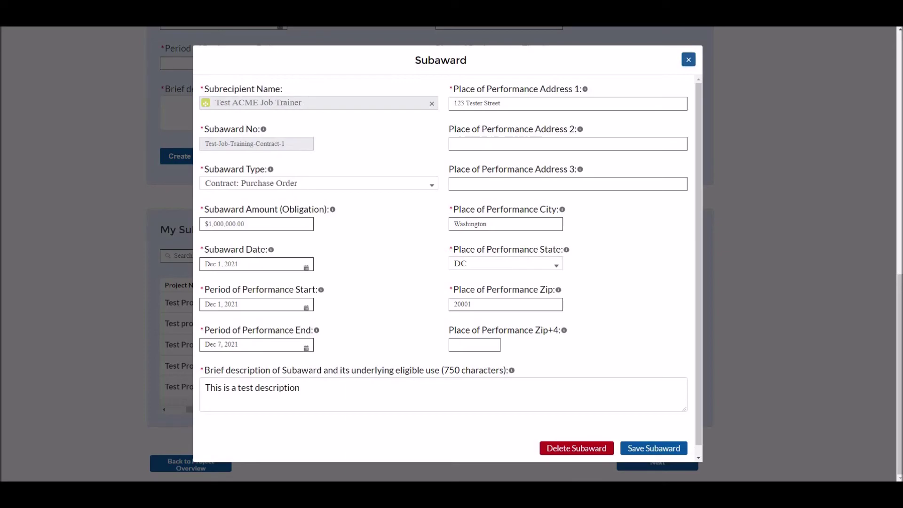
left_click(688, 59)
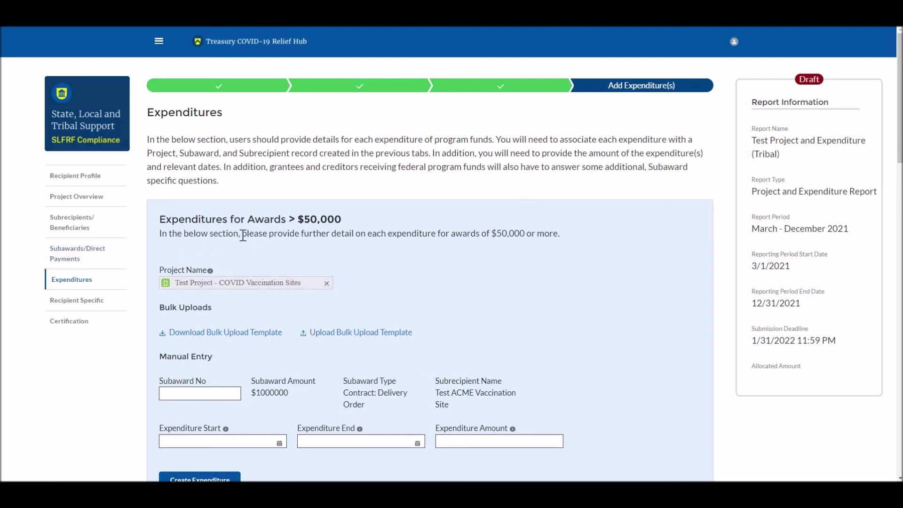
On the Expenditures page, highlight the instruction for awards of $50,000 or more and look down the section
left_click_drag(213, 233, 263, 254)
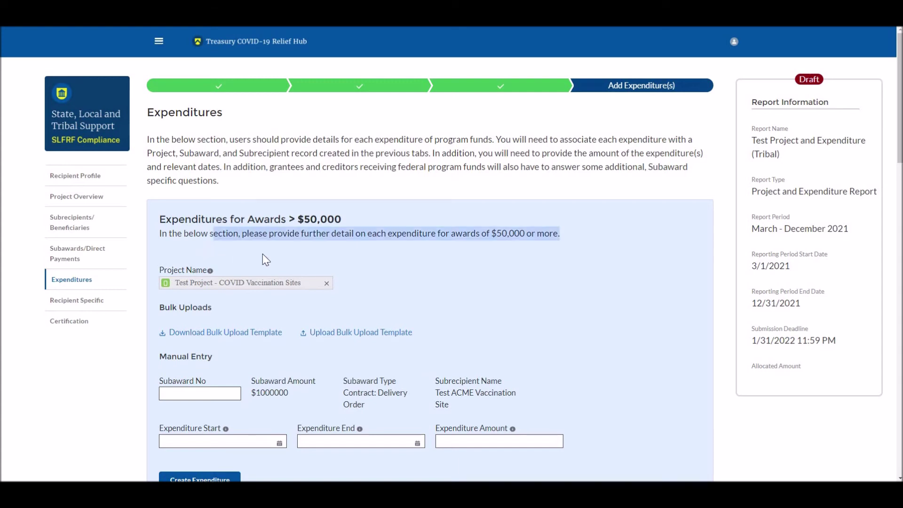
left_click(320, 260)
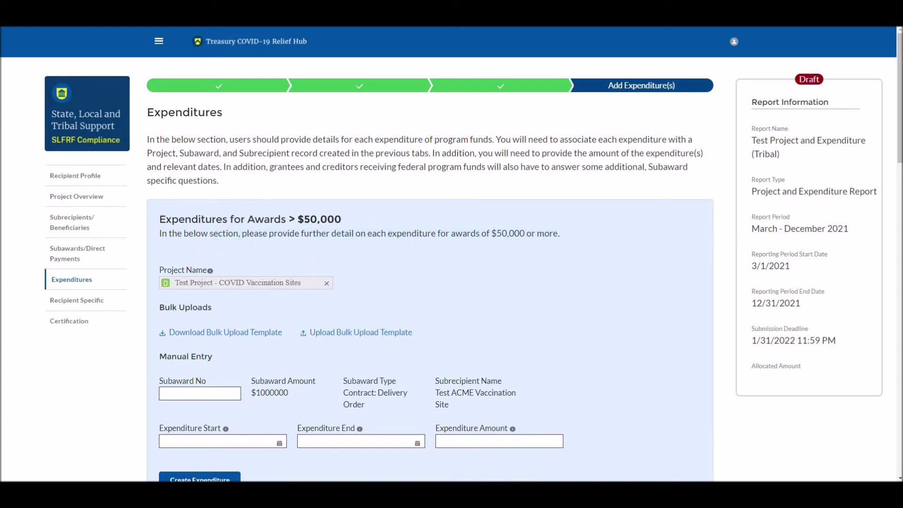
scroll(736, 196, "down", 2)
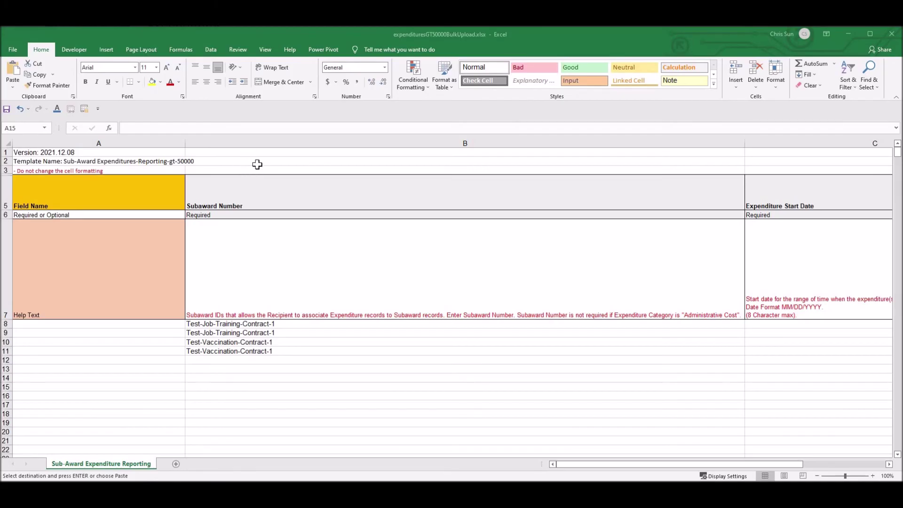
Switch to expendituresGT50000BulkUpload.xlsx in Excel and unhide the hidden Field ID row between rows 1 and 6
left_click(256, 164)
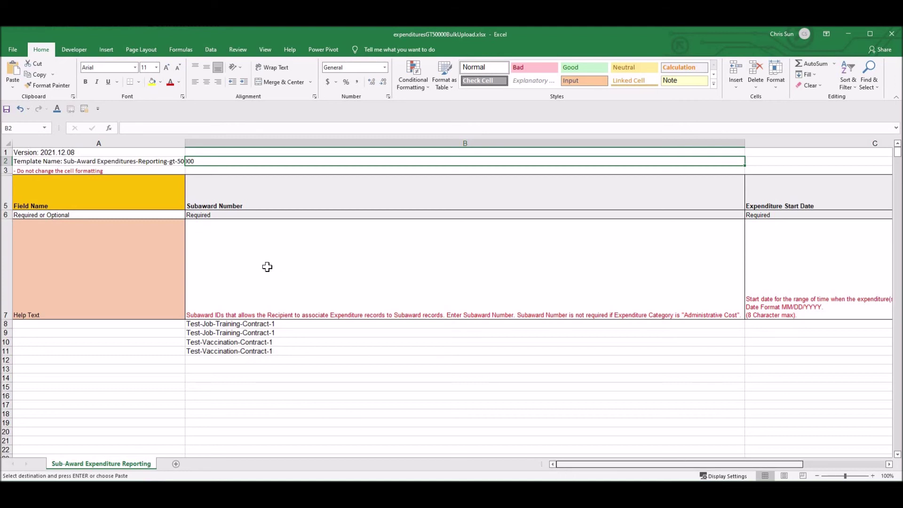
left_click_drag(6, 152, 6, 214)
right_click(6, 215)
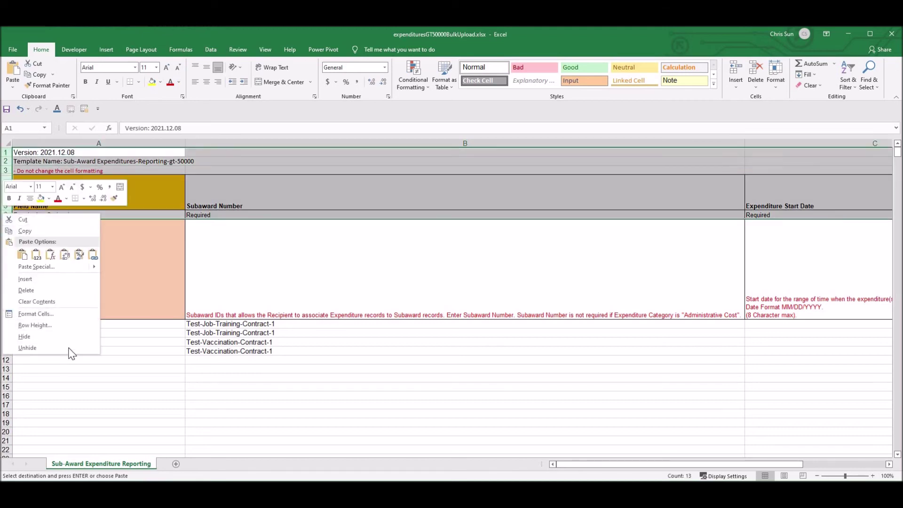
left_click(70, 350)
left_click(224, 188)
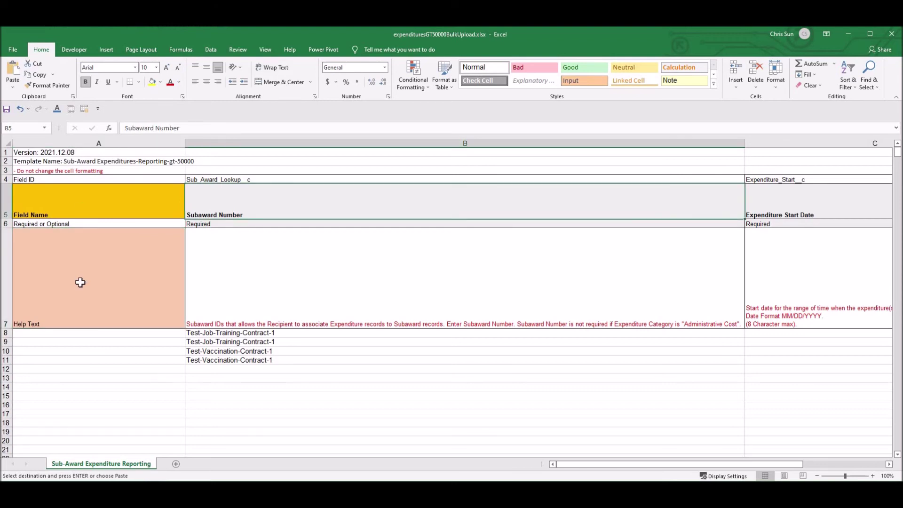
Highlight the template's header cells in A1:A7 and the data rows 8 to 11 to review the layout
left_click_drag(76, 152, 211, 296)
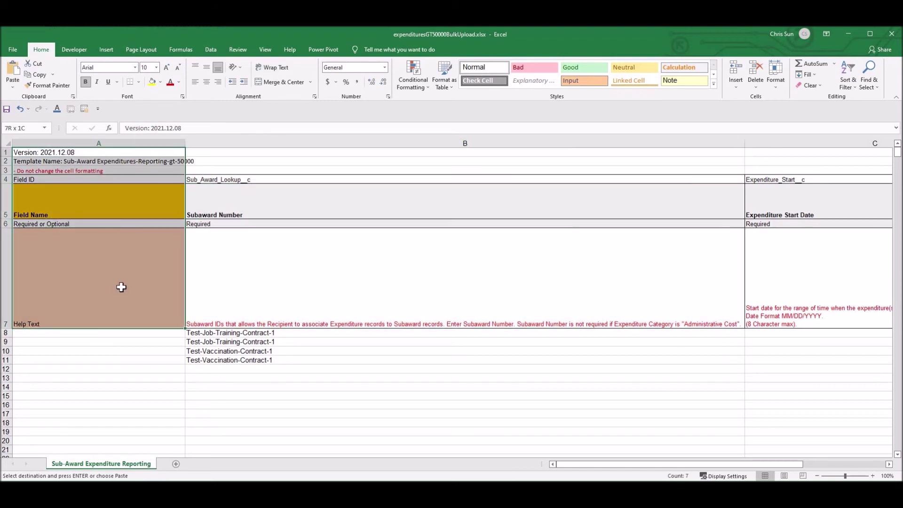
mouse_move(146, 275)
left_mouse_down()
mouse_move(158, 280)
mouse_move(137, 281)
mouse_move(264, 298)
left_mouse_up()
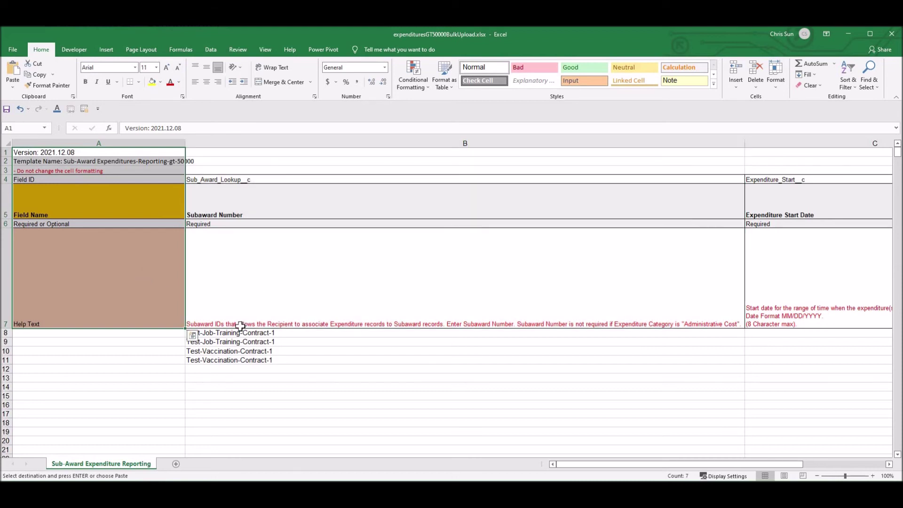
left_click(52, 325)
left_click_drag(6, 332, 6, 360)
left_click(294, 216)
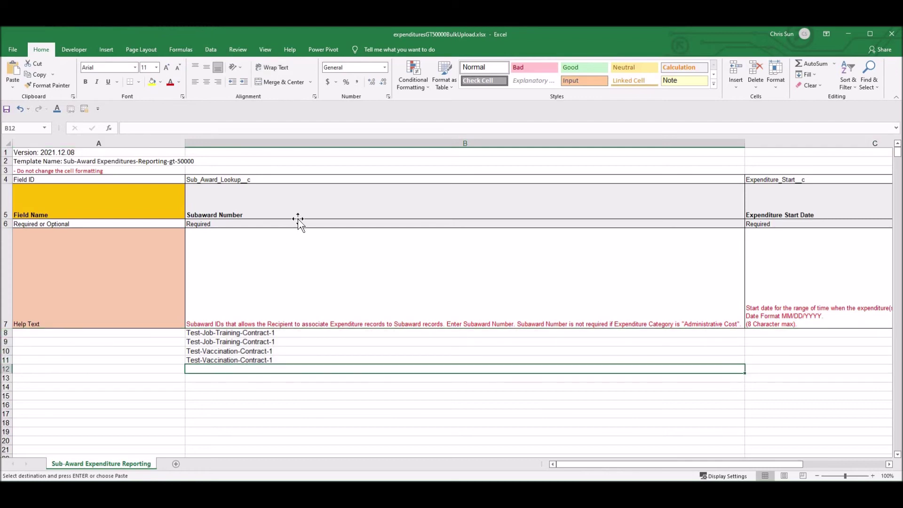
Compare the two Test-Job-Training-Contract-1 entries in cells B8 and B9 of the Subaward Number column
left_click(271, 327)
left_click(272, 335)
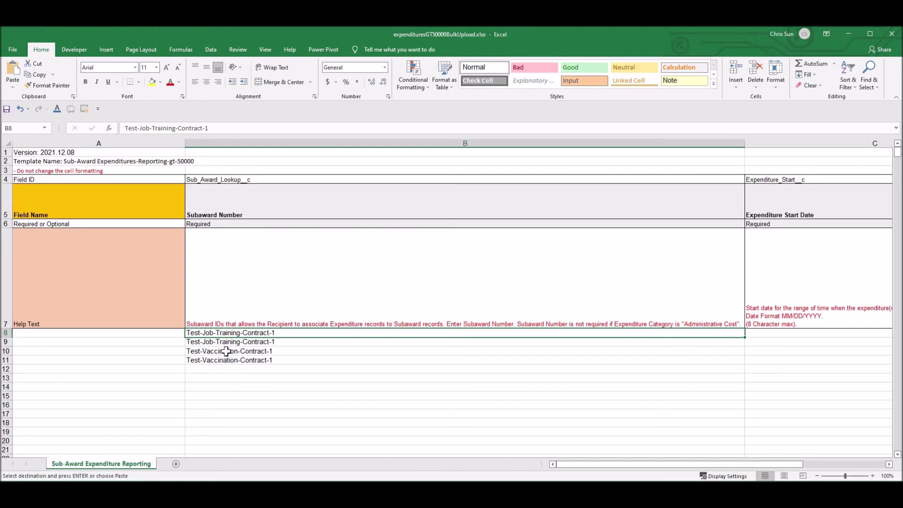
left_click(254, 342)
left_click(259, 332)
left_click(251, 351)
left_click(249, 343)
left_click(258, 329)
left_click(257, 341)
left_click(258, 332)
left_click(260, 340)
left_click(259, 326)
left_click(258, 332)
key("Down")
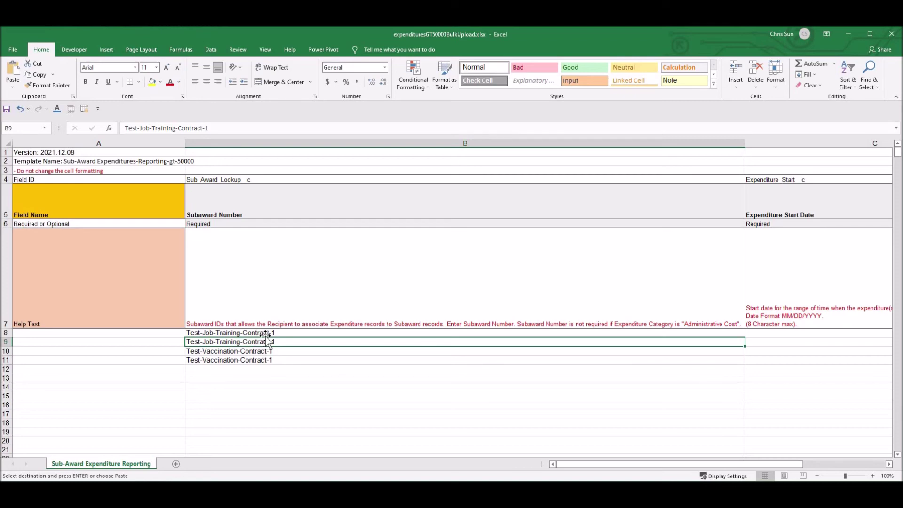
key("Up")
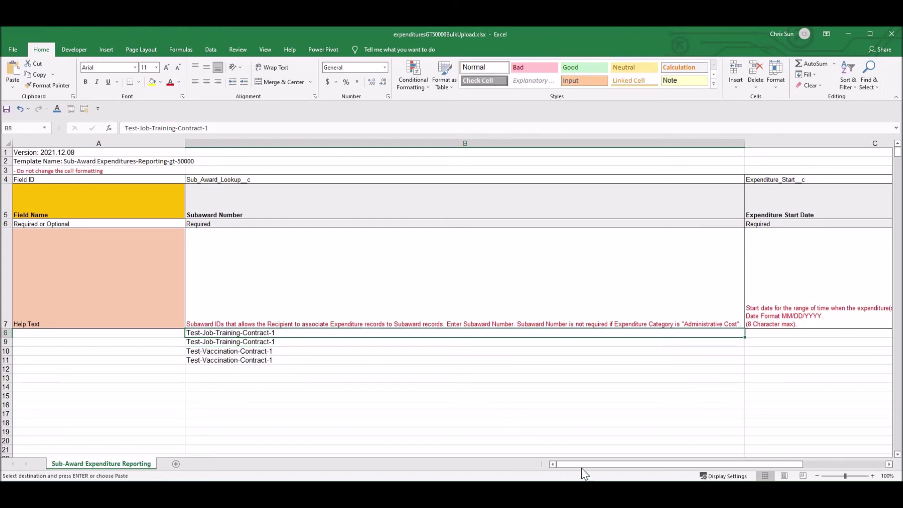
Go through the Subaward Number entries cell by cell down to Test-Vaccination-Contract-1 in B11
mouse_move(591, 465)
left_mouse_down()
mouse_move(617, 468)
mouse_move(623, 479)
mouse_move(581, 479)
left_mouse_up()
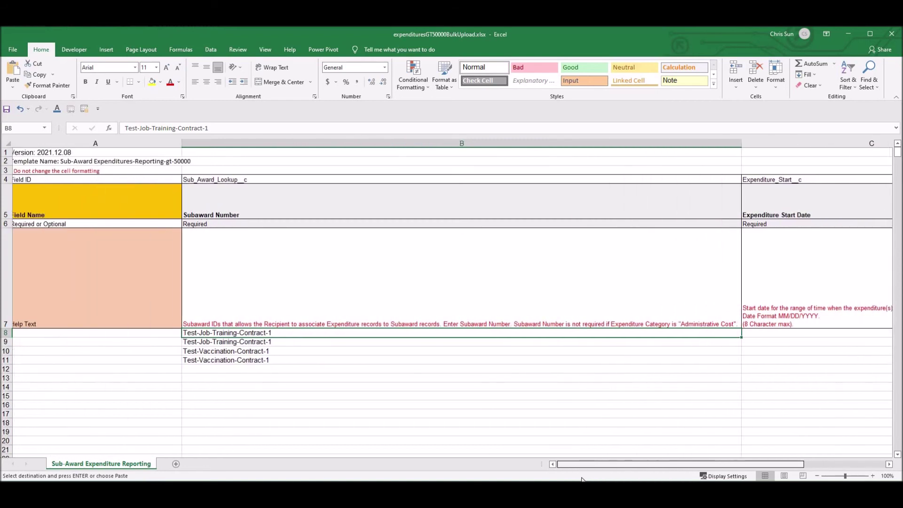
scroll(334, 383, "left", 1)
key("Down")
key("Down")
left_click(313, 340)
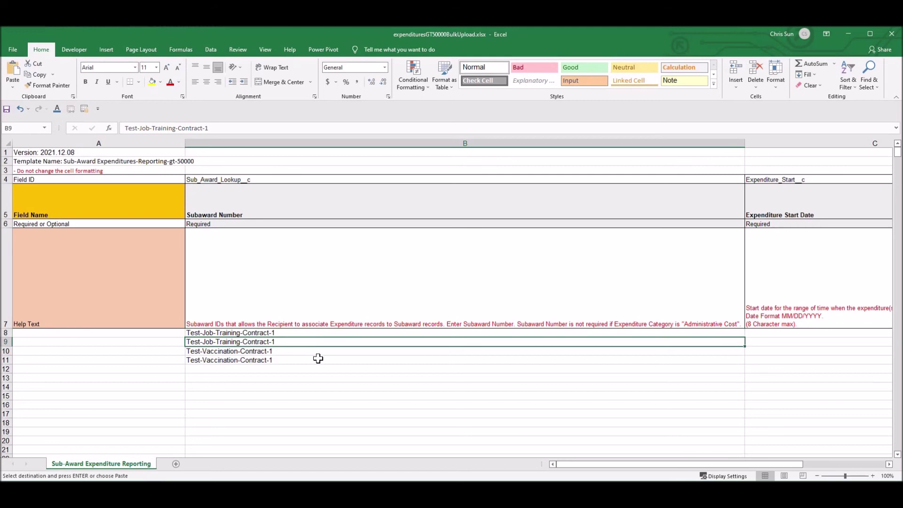
key("Down")
key("Down")
left_click_drag(568, 465, 597, 465)
scroll(358, 379, "right", 2)
key("Up")
key("Up")
key("Up")
key("Down")
key("Down")
key("Down")
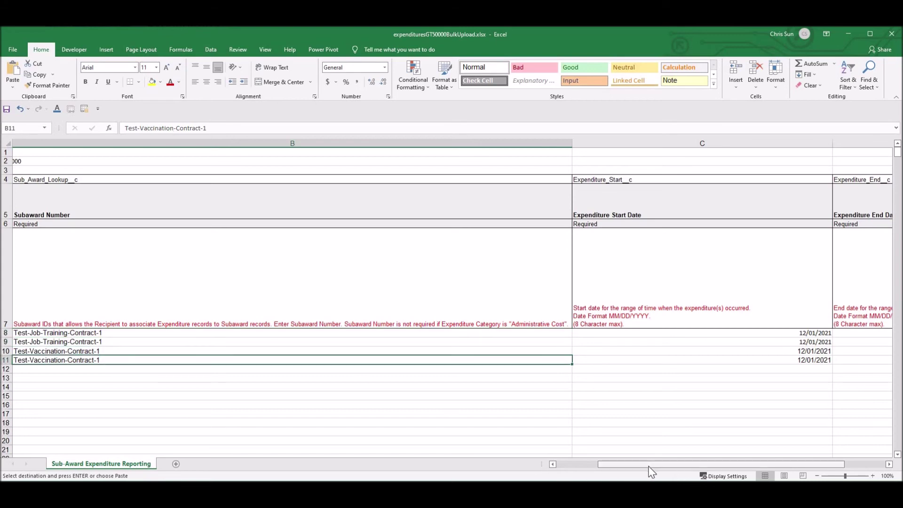
Review the Expenditure Start Date entries and highlight the Expenditure End Date cells D8:D11
scroll(437, 302, "right", 3)
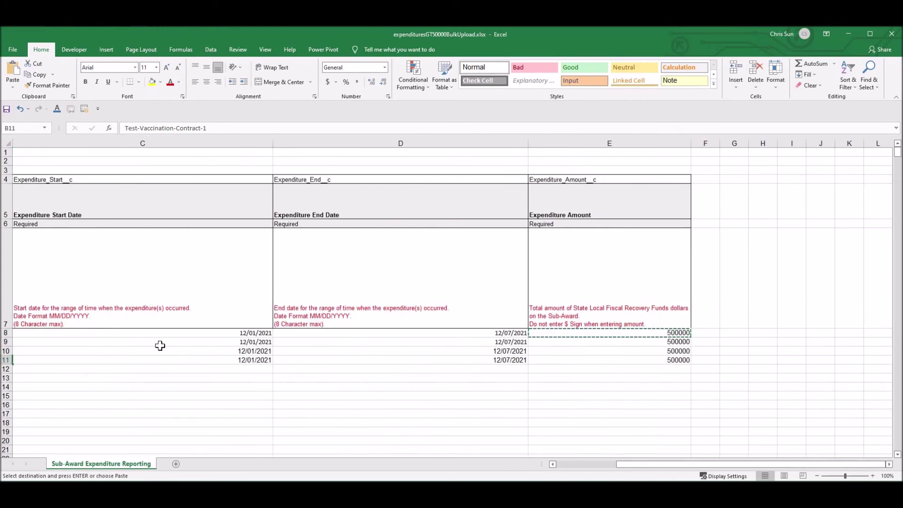
left_click(256, 341)
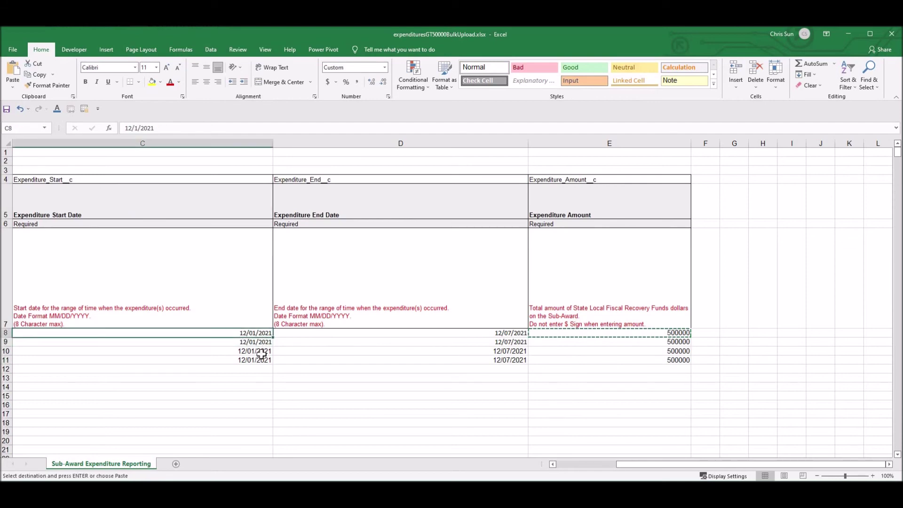
left_click(264, 352)
left_click_drag(274, 359, 333, 337)
left_click(335, 339)
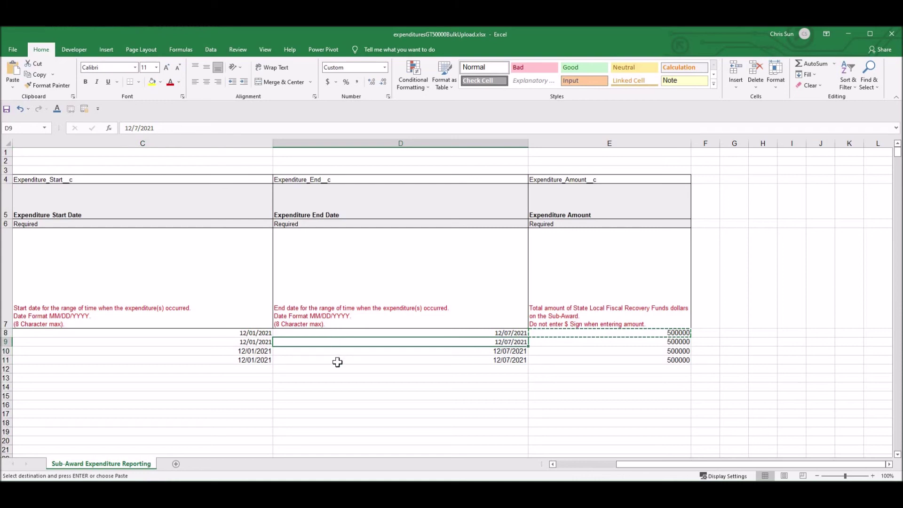
left_click_drag(333, 333, 337, 360)
key("ctrl+q")
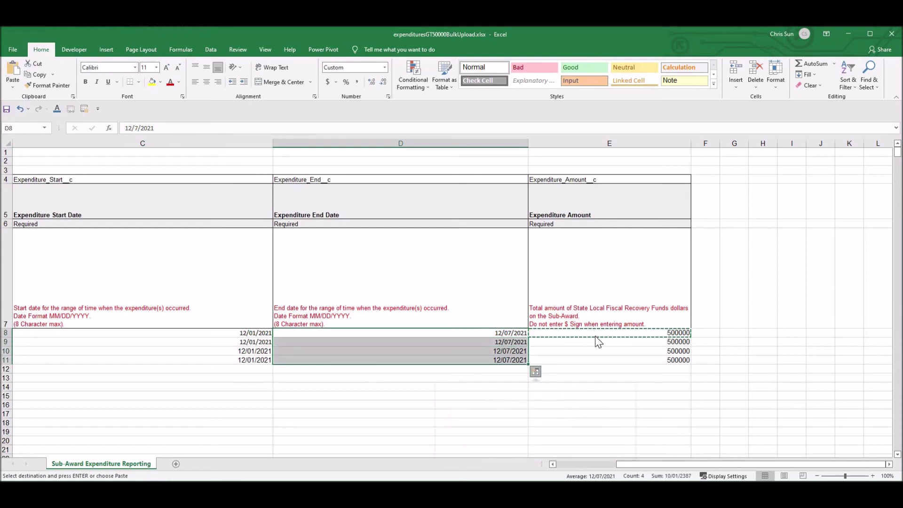
Clear the copy outline around E8 and highlight the first Expenditure Amount cells, E8:E9
left_click(597, 345)
left_click_drag(597, 345, 600, 333)
key("Escape")
left_click(599, 334)
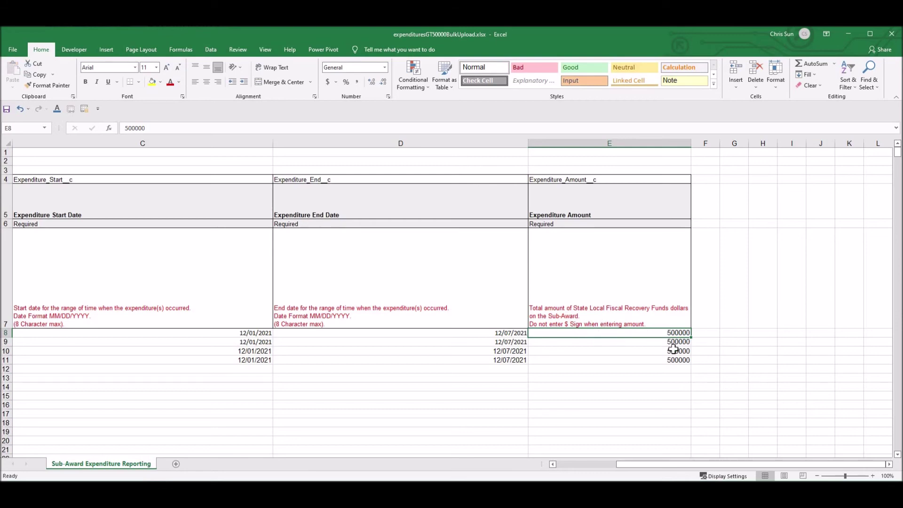
key("shift+Down")
key("shift+Down")
key("shift+Up")
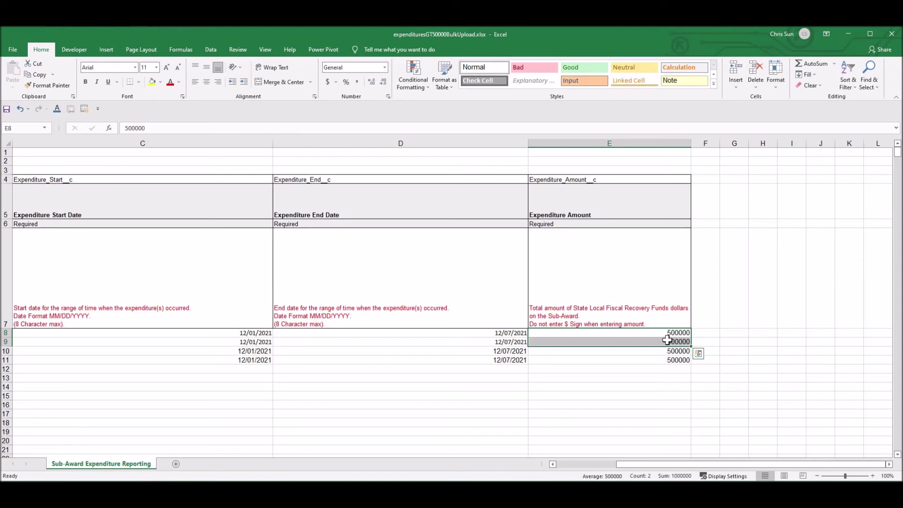
Highlight Expenditure Amount cells E8:E9 and check them against the Test-Job-Training-Contract-1 rows in the Subaward Number column
left_click(664, 331)
key("Down")
left_click(650, 332)
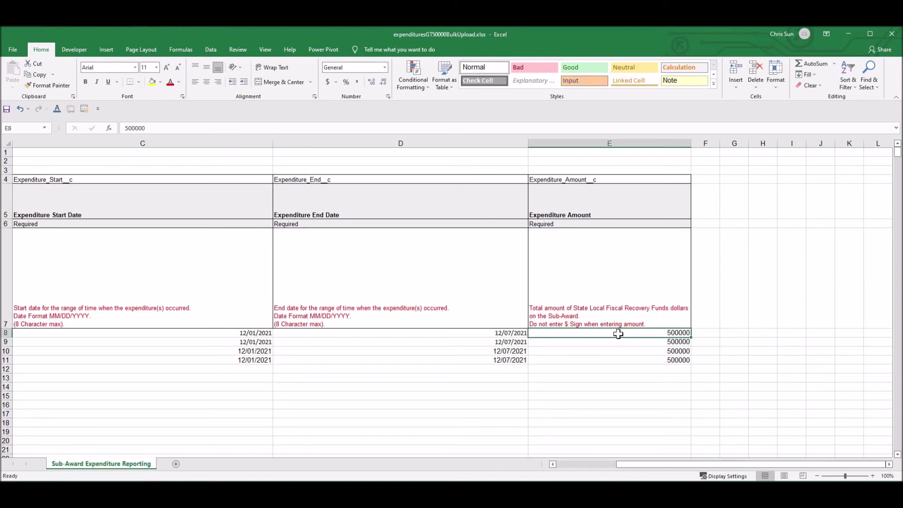
key("shift+Down")
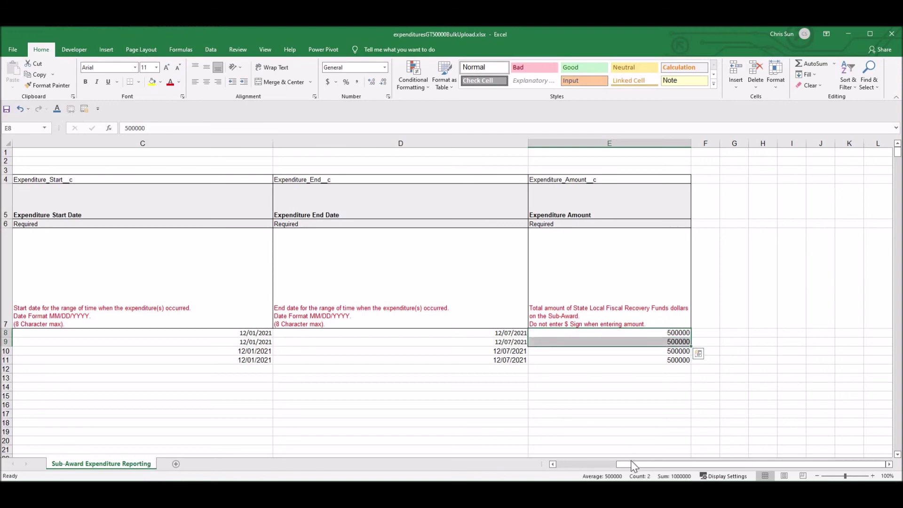
left_click(600, 463)
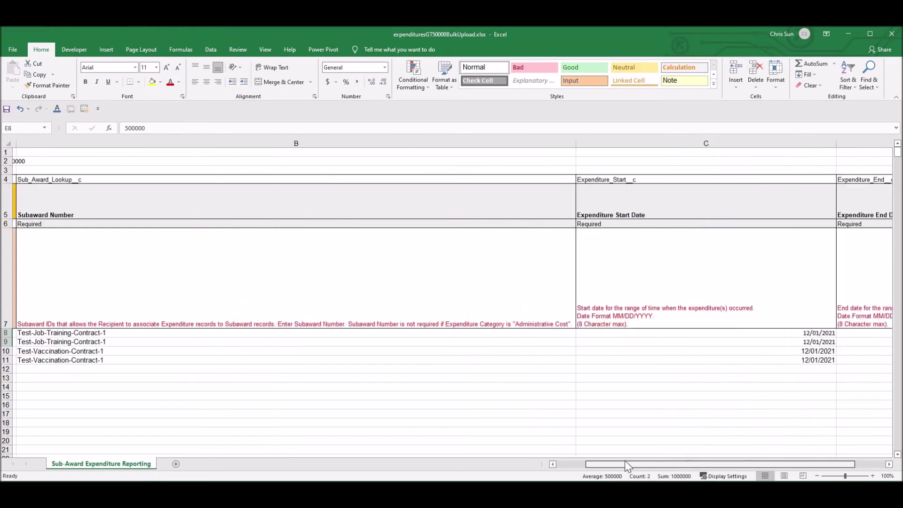
scroll(589, 468, "left", 2)
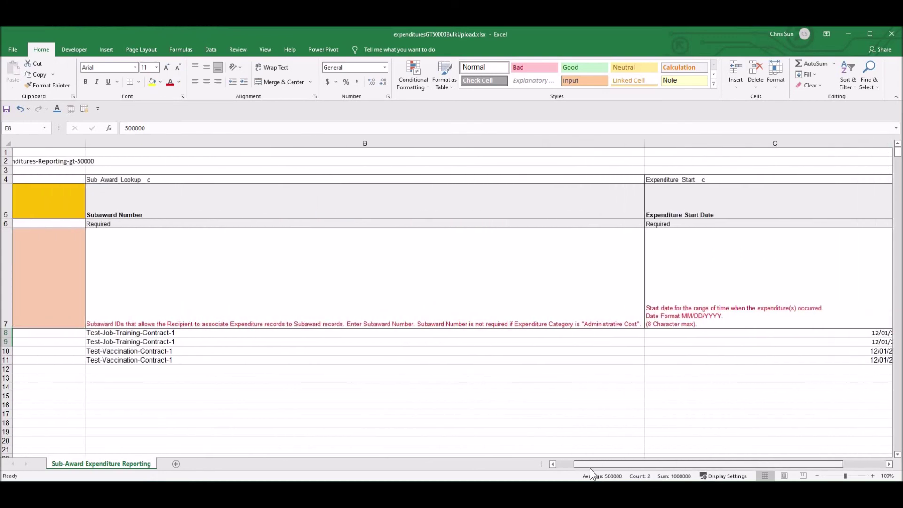
scroll(633, 472, "right", 3)
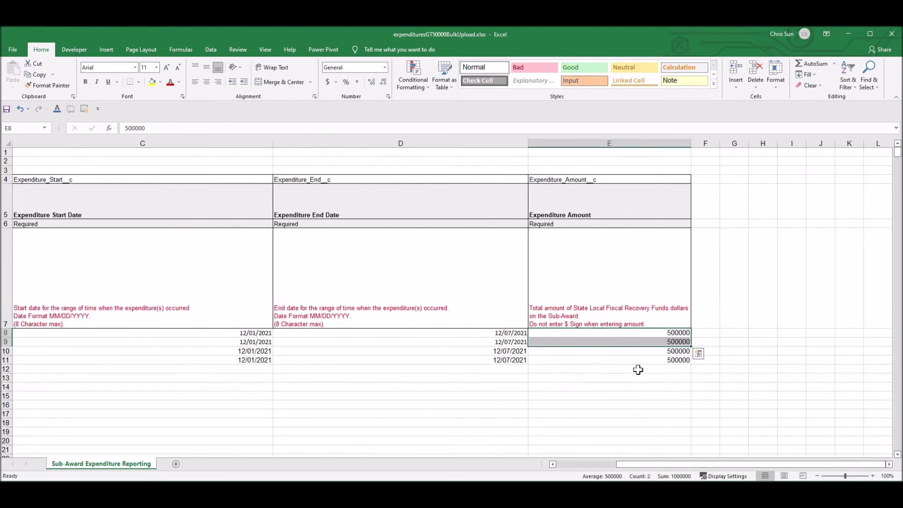
Check the Test-Vaccination-Contract-1 expenditure amounts in E10 and E11, returning to the start of the template
left_click(633, 351)
left_click(631, 360)
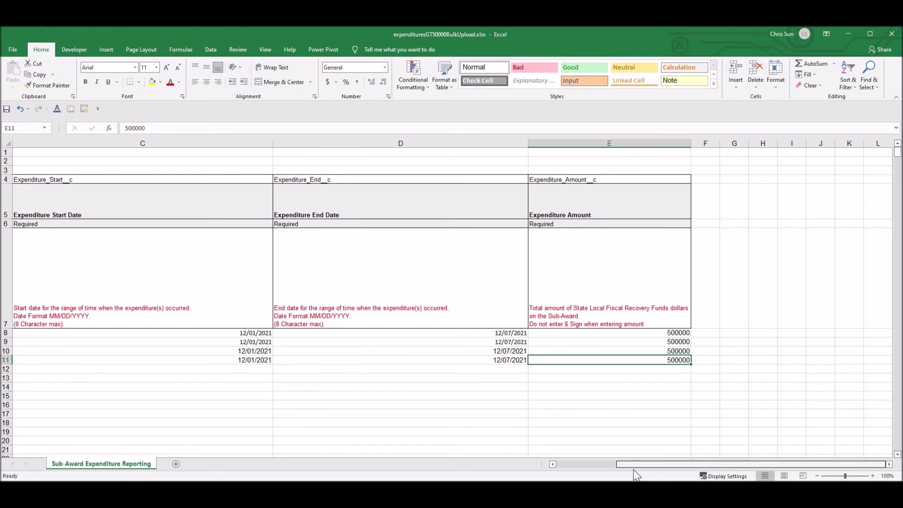
left_click_drag(630, 466, 578, 465)
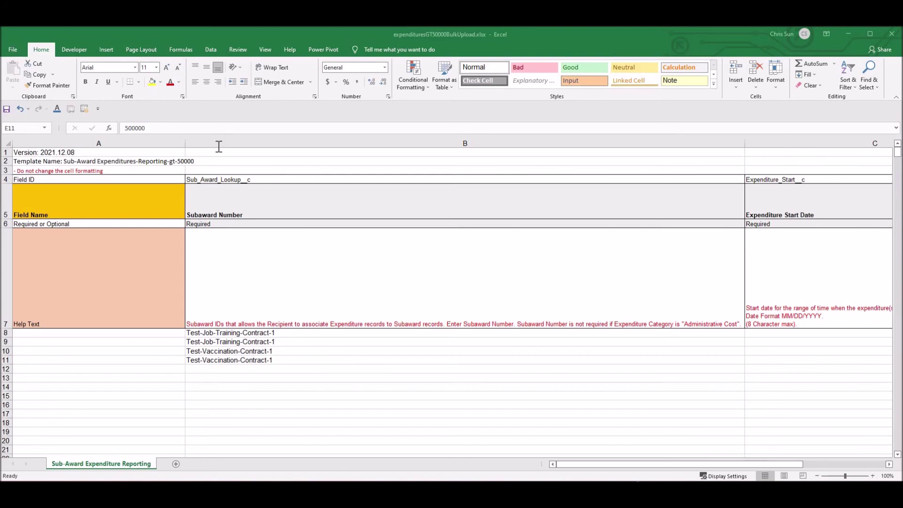
Switch to the Treasury portal, upload the bulk template for expenditures over $50,000, and inspect the listed expenditure records
key("alt+Tab")
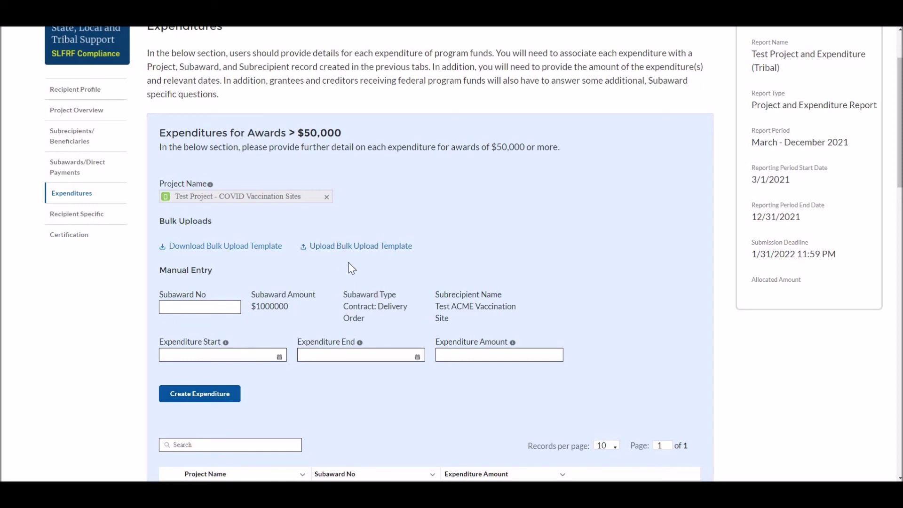
left_click(350, 246)
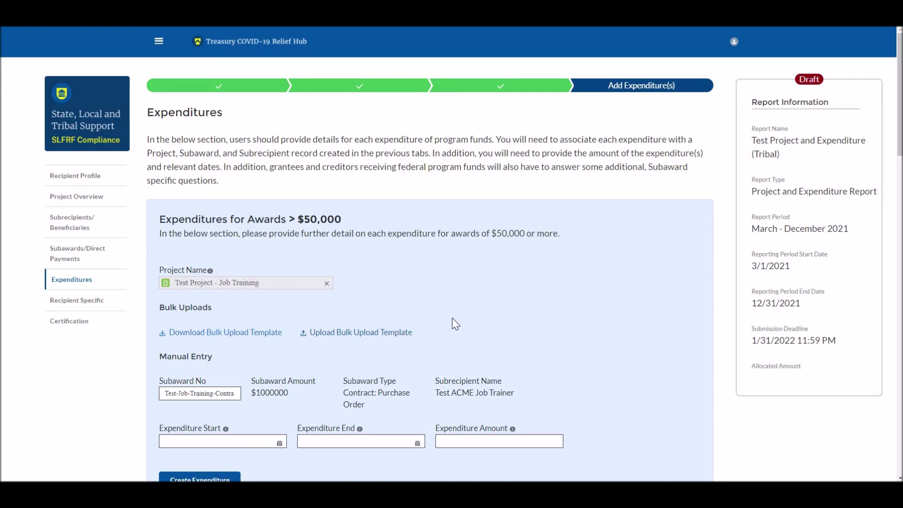
scroll(425, 298, "down", 7)
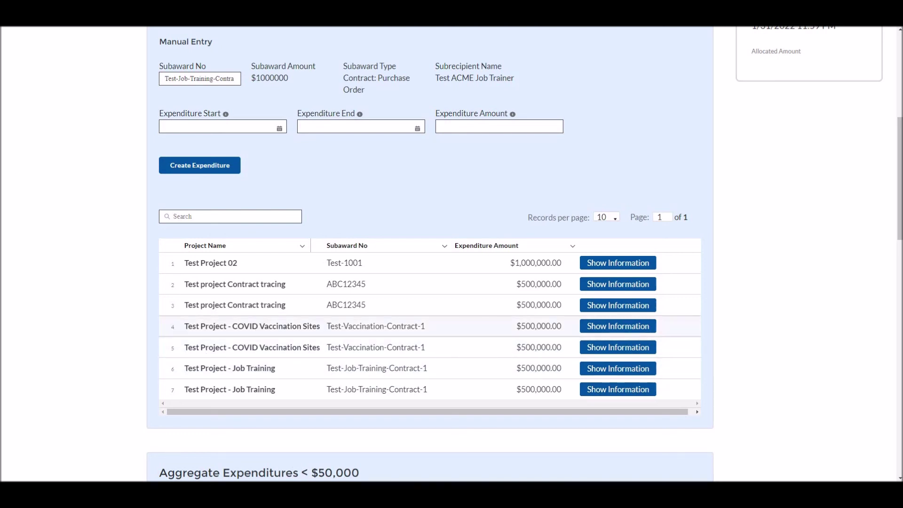
Return to Project Overview and review the My Projects obligations, expenditures and project, subaward and expenditure statuses
key("F5")
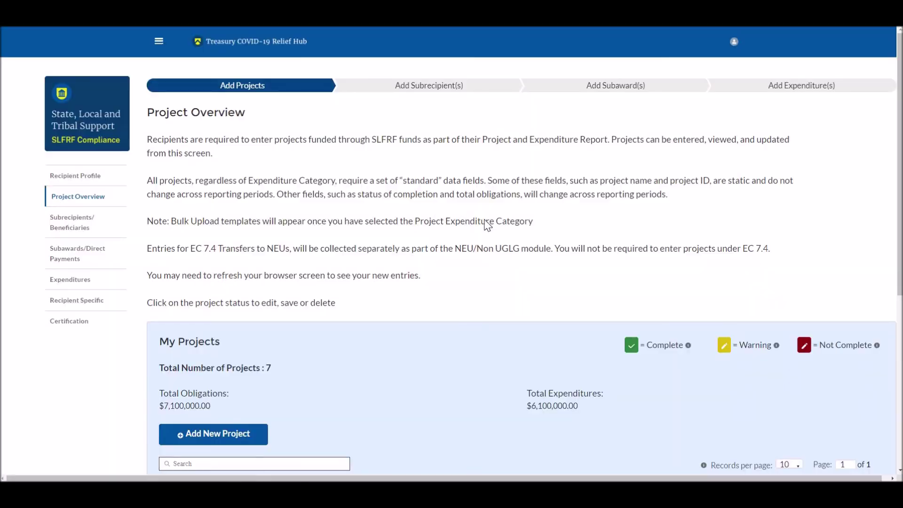
scroll(488, 225, "down", 6)
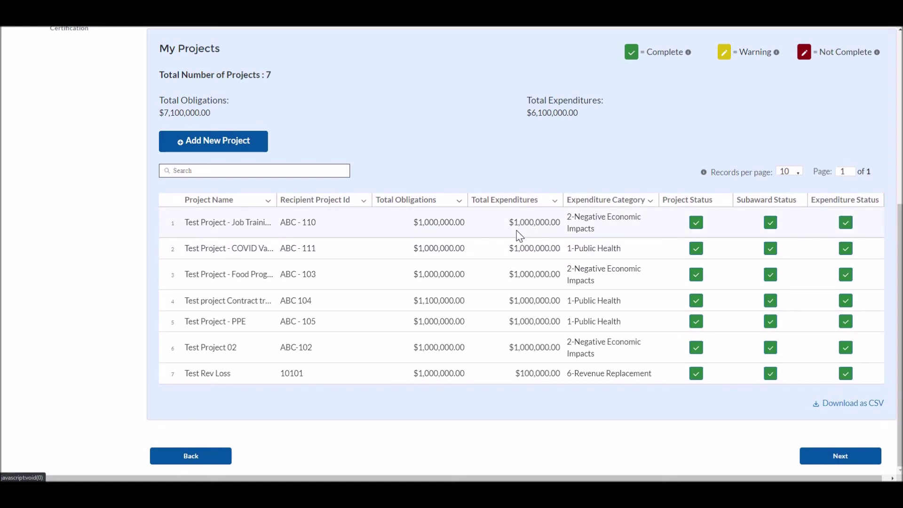
scroll(450, 260, "up", 3)
scroll(446, 257, "up", 3)
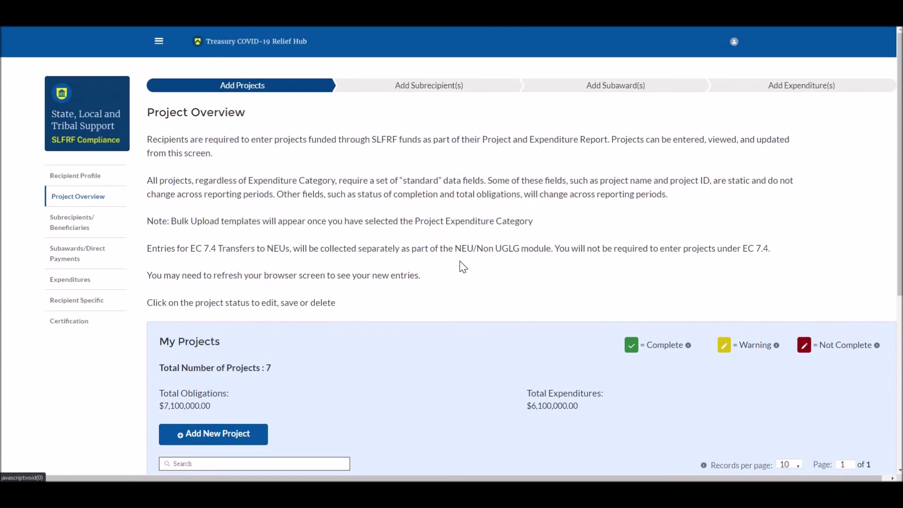
scroll(432, 246, "down", 3)
scroll(423, 282, "down", 3)
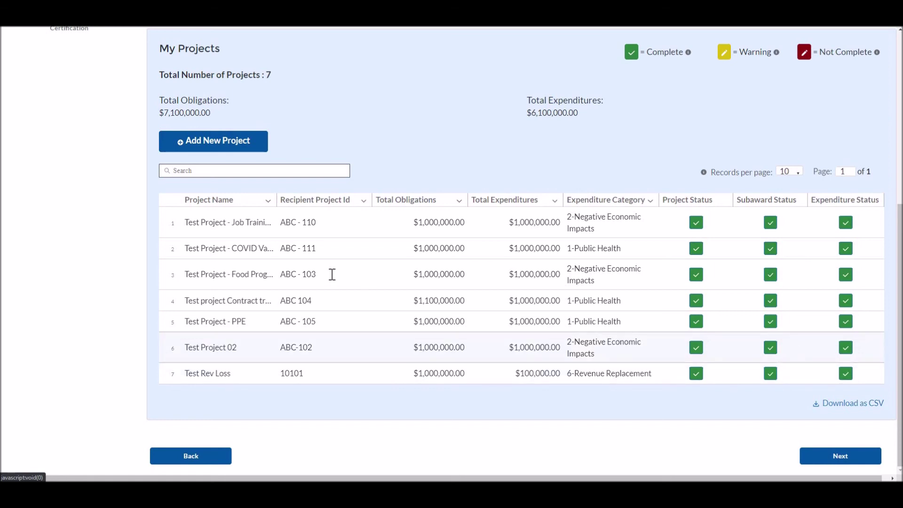
scroll(186, 276, "up", 6)
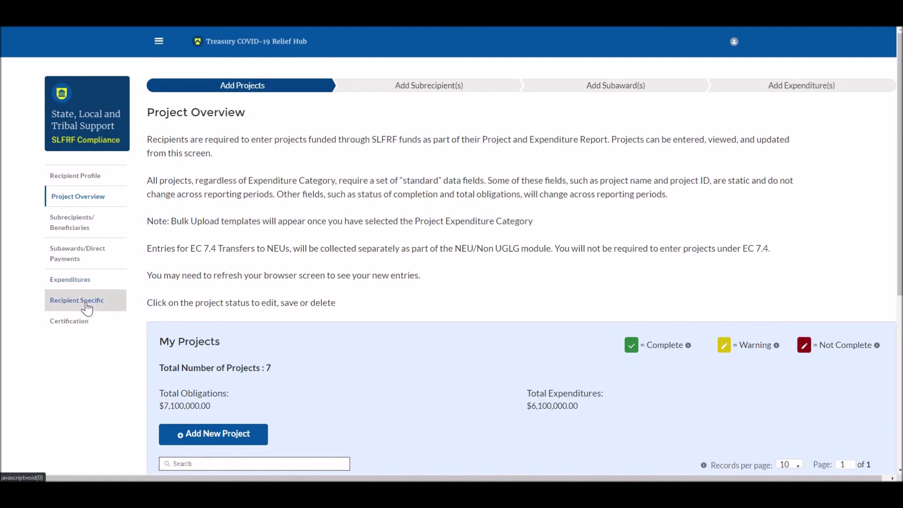
Open the report's Certification page and read through the official certification statement and authorizer details
left_click(98, 329)
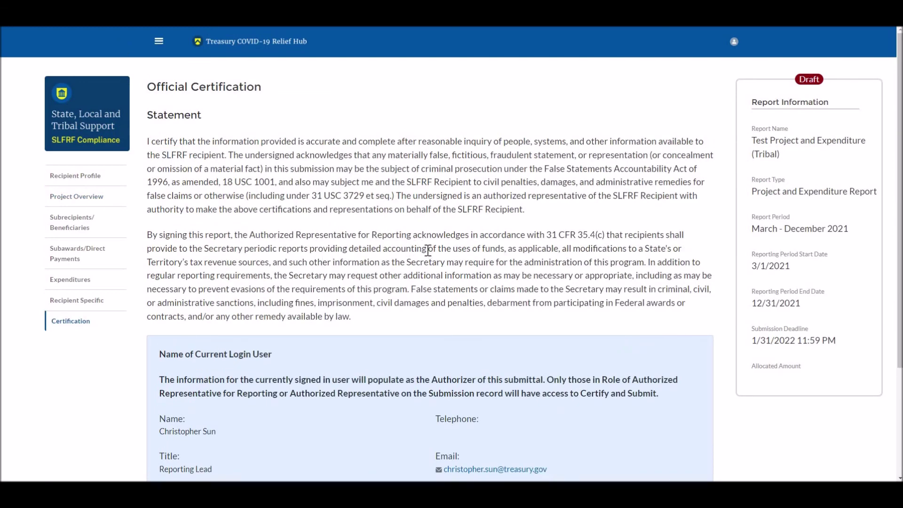
scroll(428, 250, "down", 3)
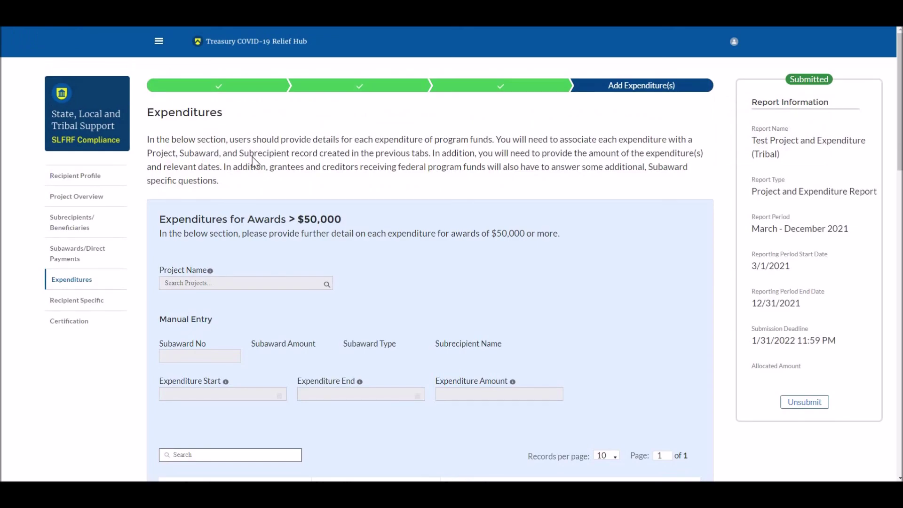
Go through the submitted report's Expenditures page, examining the awards over $50,000, Aggregate Expenditures and Payments to Individuals sections
scroll(252, 156, "down", 12)
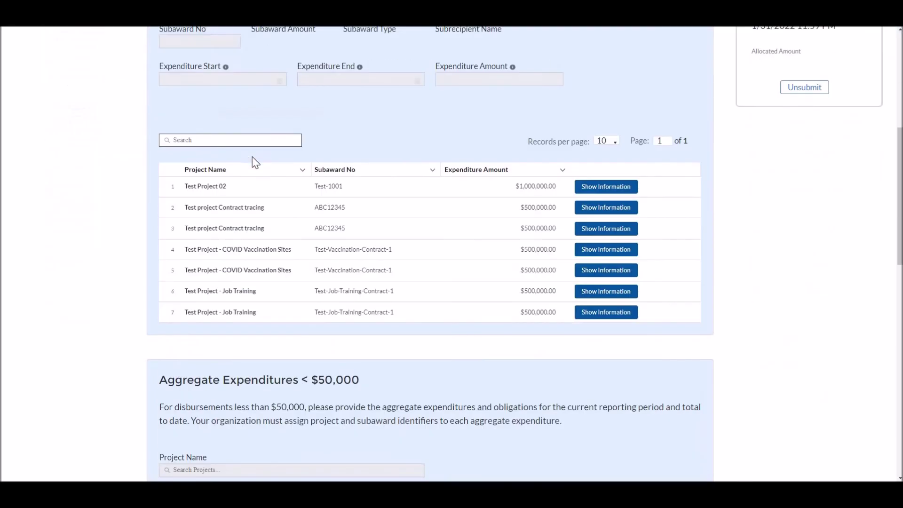
left_click_drag(159, 66, 310, 104)
left_click(310, 104)
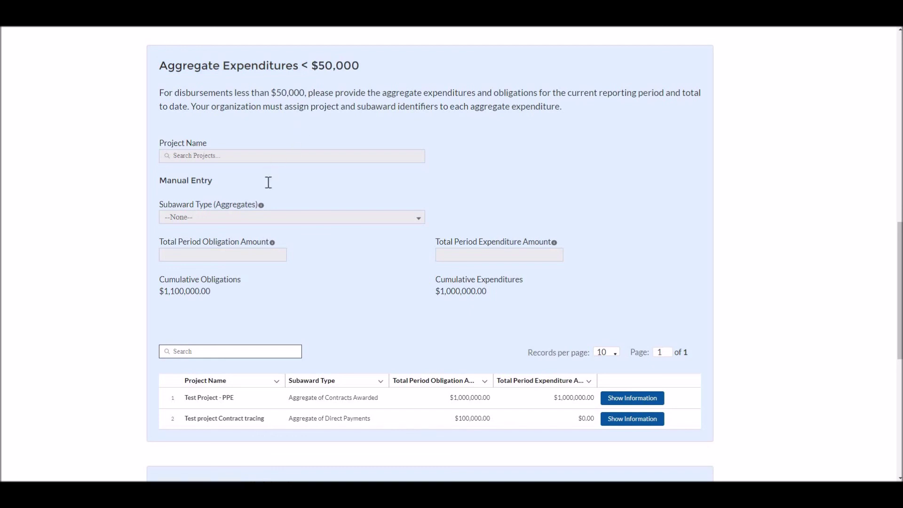
scroll(297, 207, "down", 6)
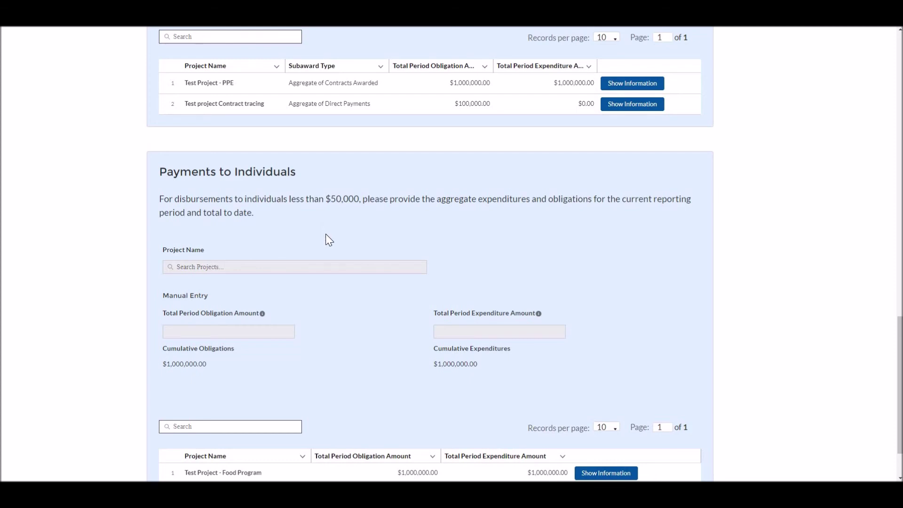
scroll(325, 235, "down", 2)
scroll(301, 228, "up", 7)
scroll(314, 224, "up", 2)
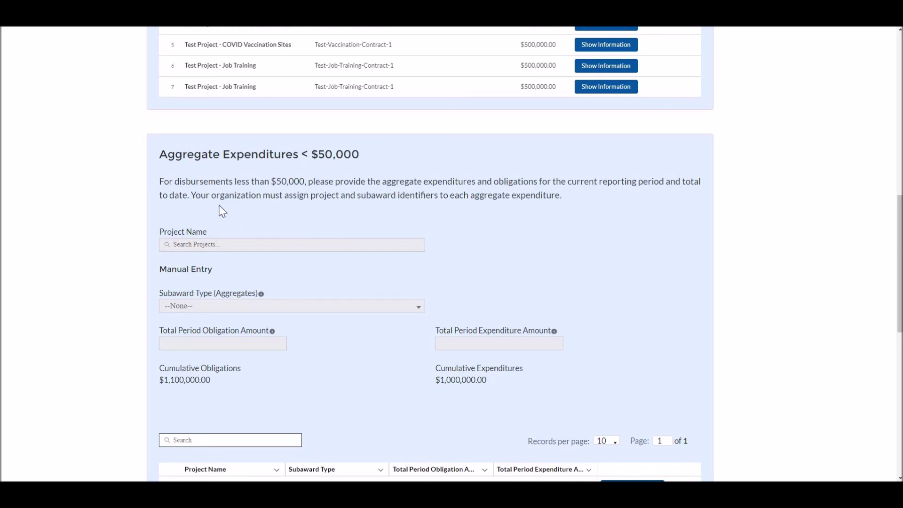
scroll(230, 415, "down", 3)
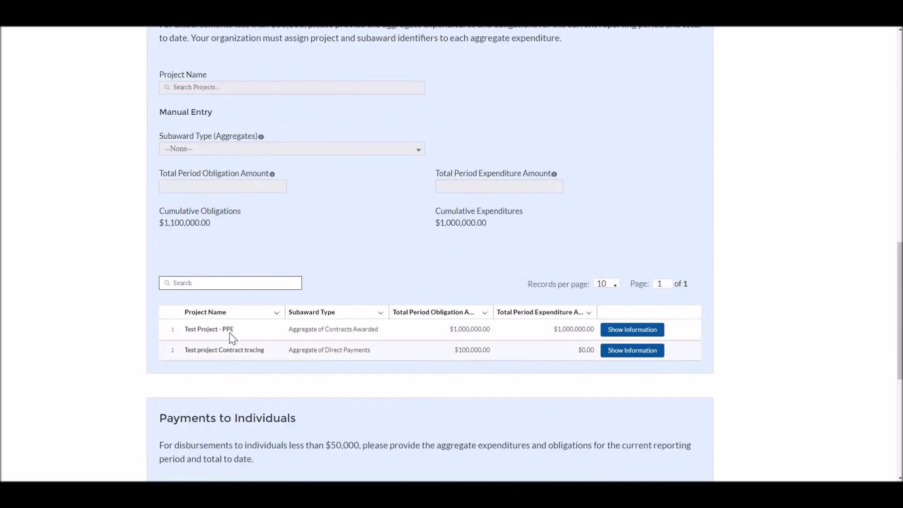
scroll(272, 329, "down", 3)
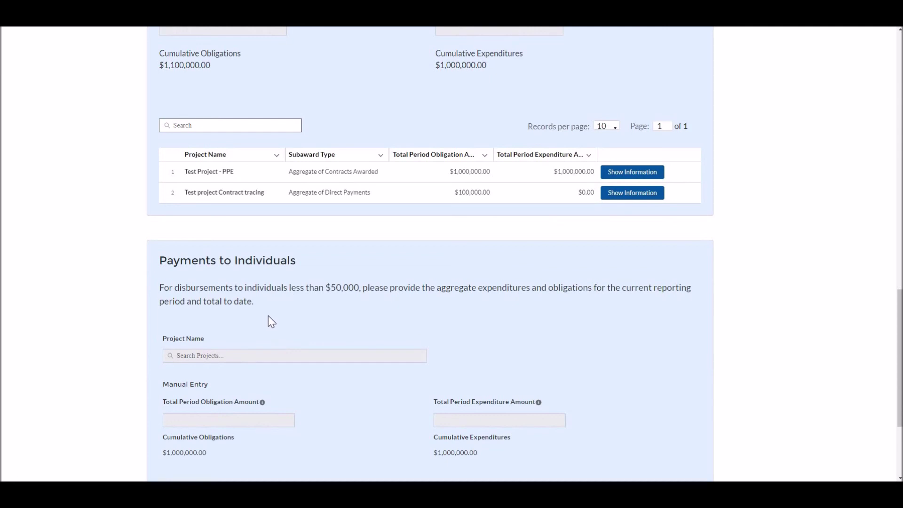
scroll(277, 322, "down", 3)
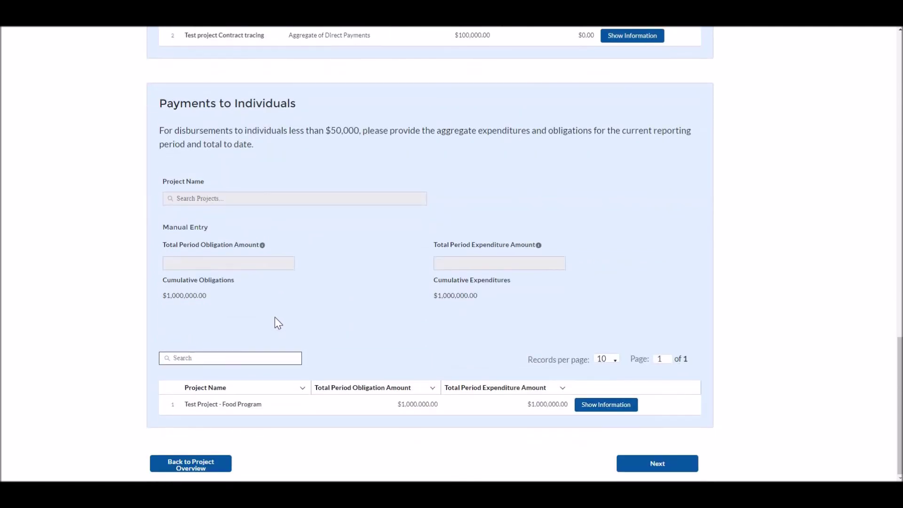
Compare the Aggregate Expenditures < $50,000 and Payments to Individuals sections, including the help for Subaward Type and Total Period Obligation Amount
scroll(277, 322, "up", 3)
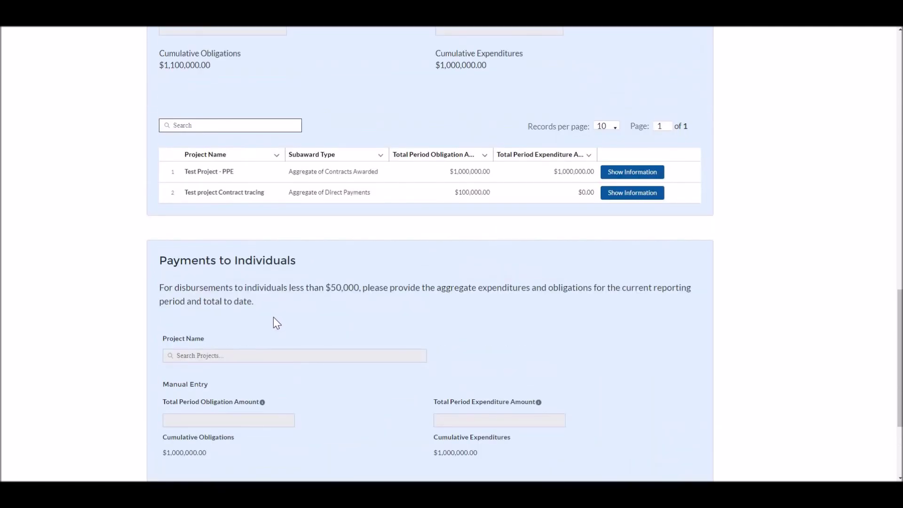
scroll(270, 339, "up", 6)
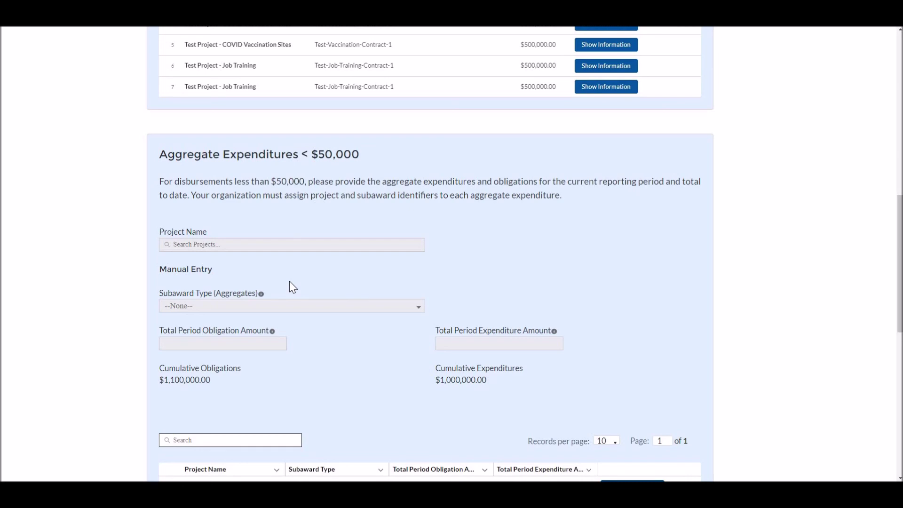
scroll(290, 338, "down", 7)
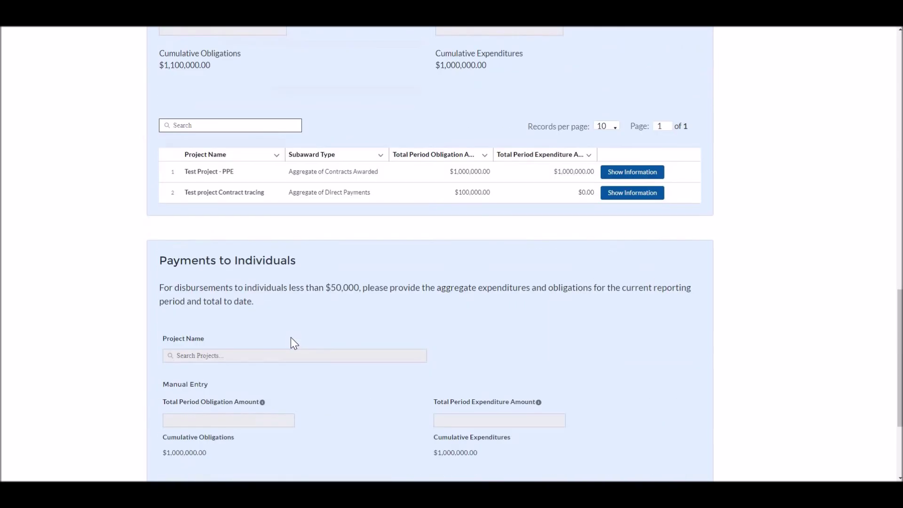
scroll(282, 320, "down", 4)
scroll(282, 319, "up", 7)
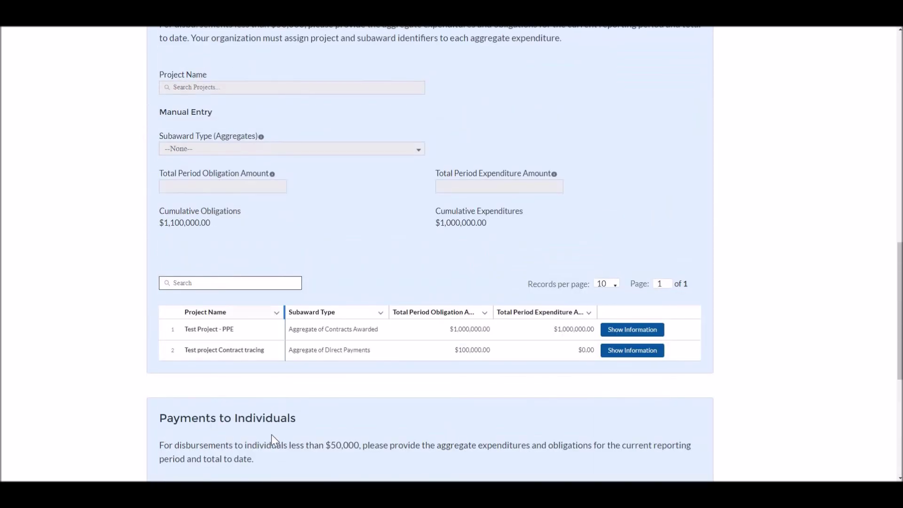
scroll(281, 368, "up", 7)
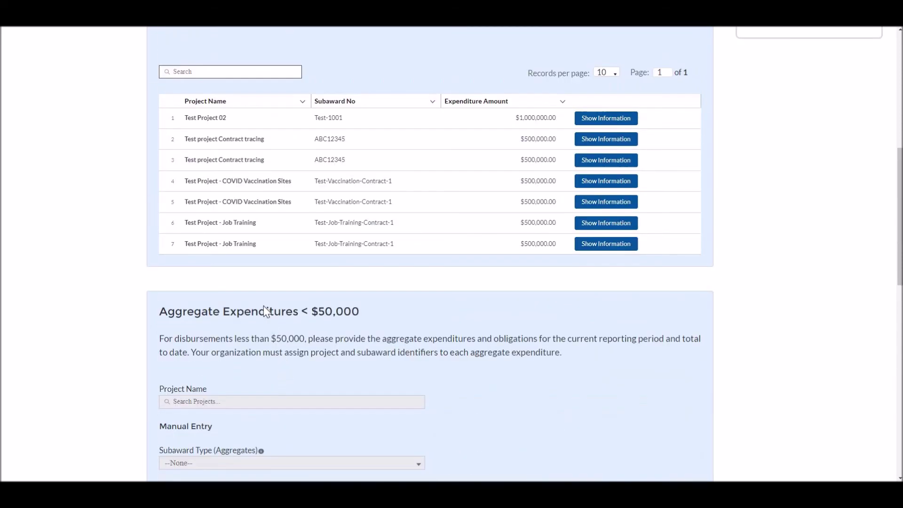
scroll(263, 282, "down", 4)
mouse_move(272, 268)
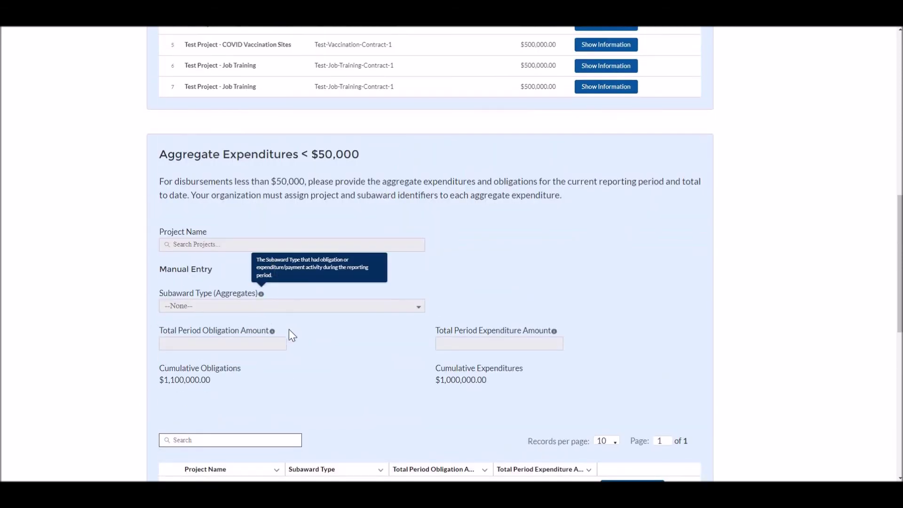
scroll(288, 329, "down", 10)
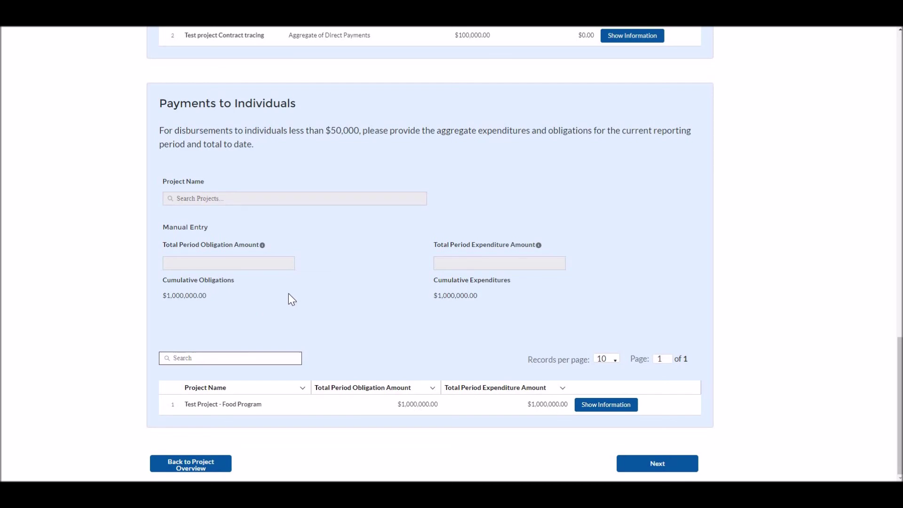
scroll(289, 297, "up", 10)
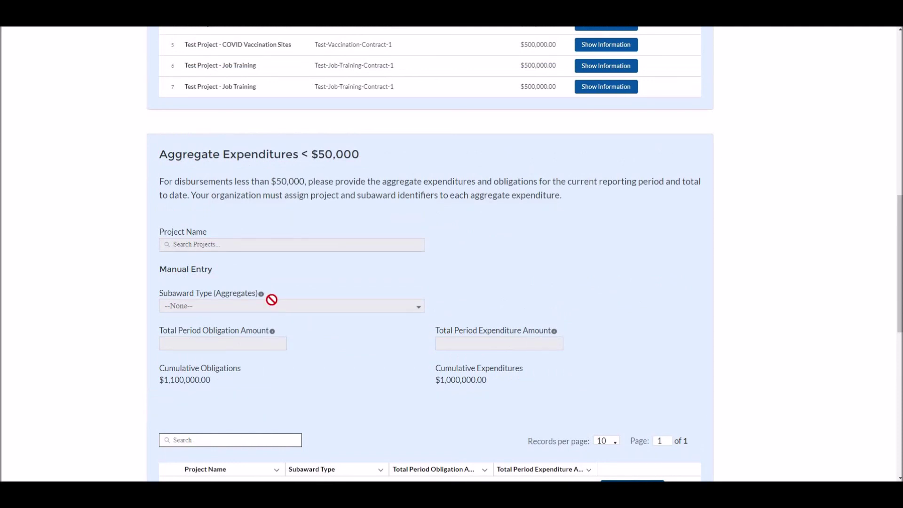
scroll(117, 125, "down", 3)
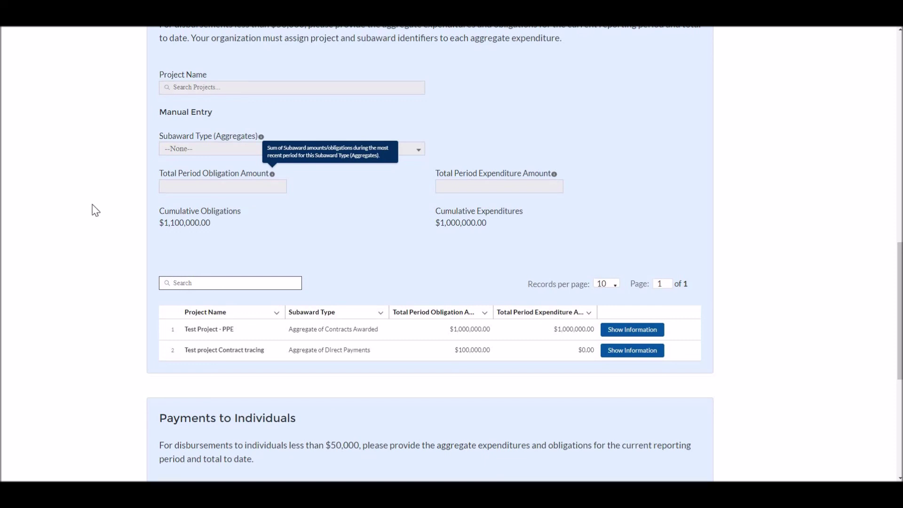
scroll(93, 207, "down", 3)
scroll(92, 207, "down", 3)
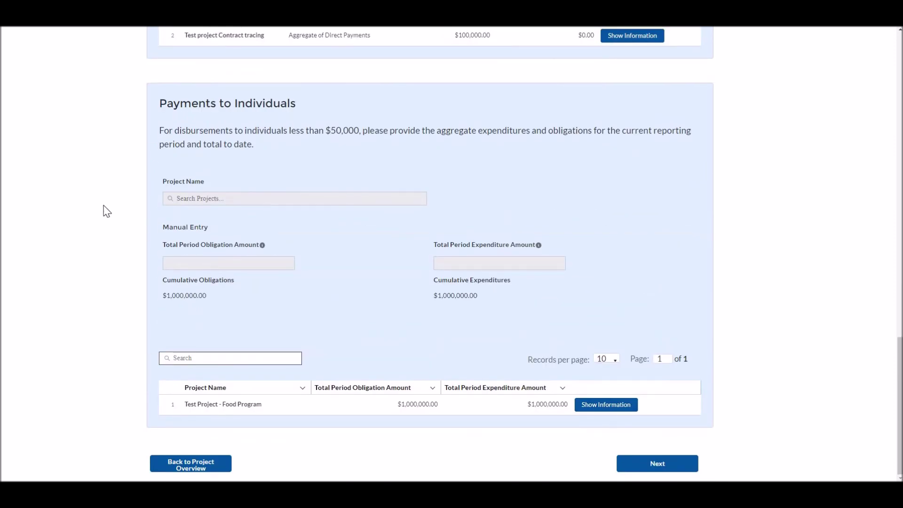